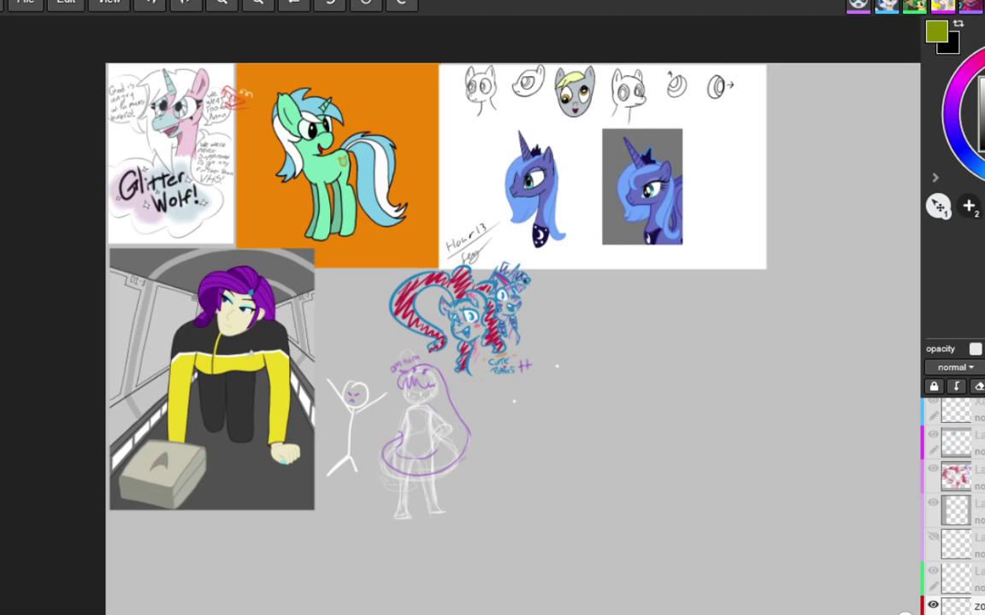
Bring the Glitter Wolf portrait at the canvas's upper-left corner into close view.
scroll(301, 246, up, 3)
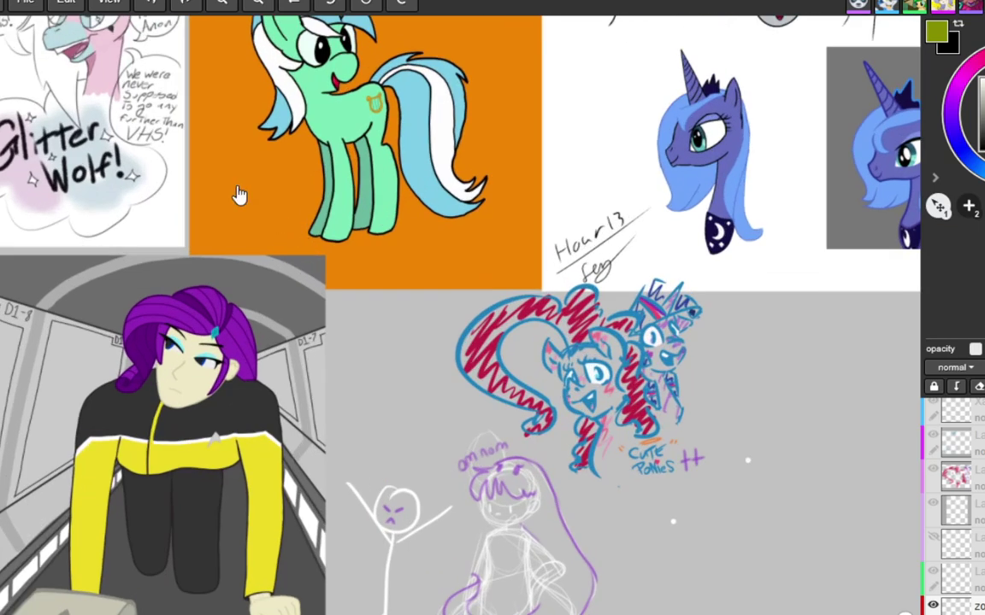
scroll(239, 197, up, 1)
drag(239, 197, 411, 315)
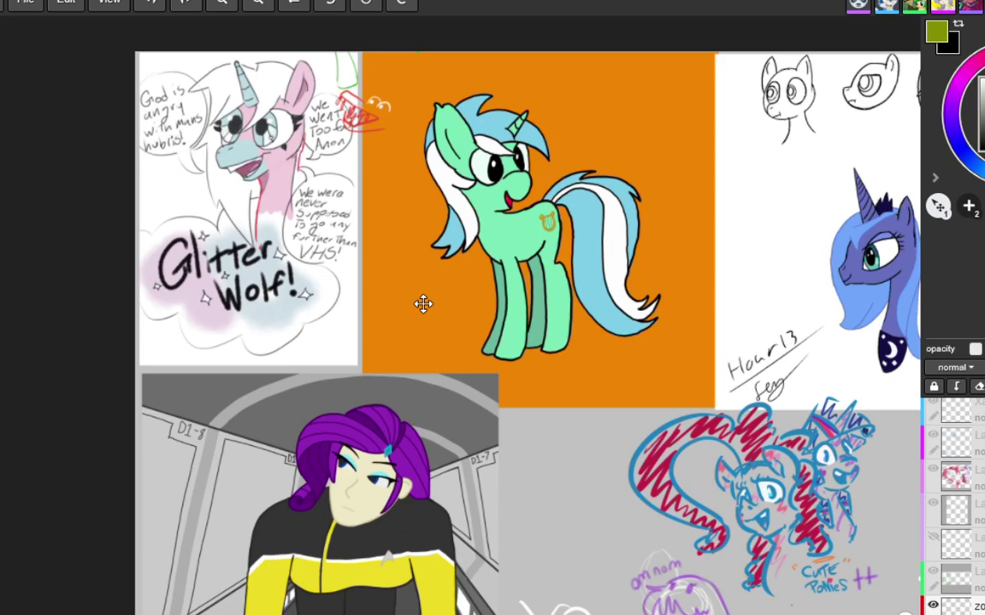
scroll(266, 162, up, 4)
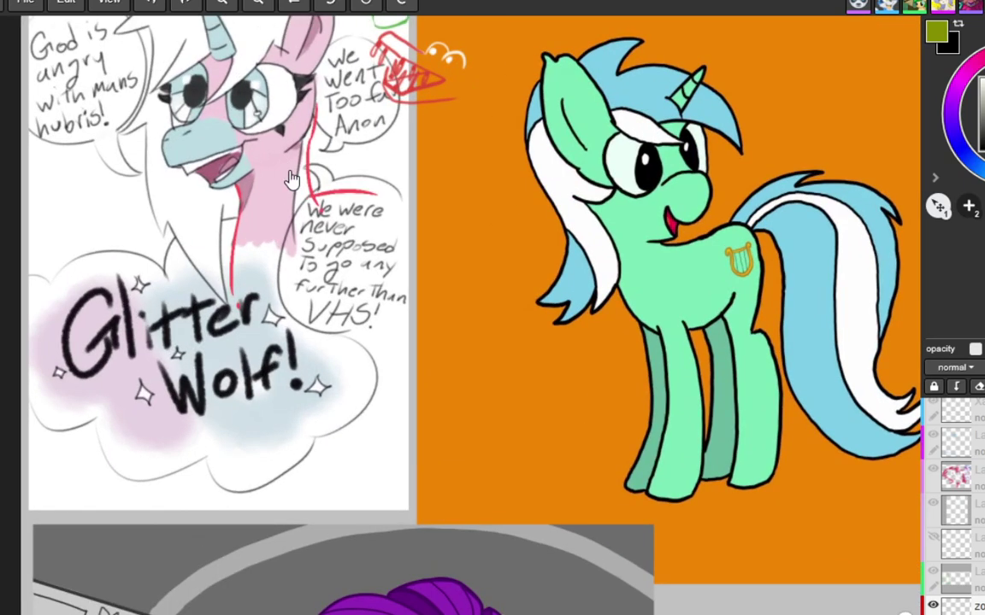
drag(265, 162, 464, 264)
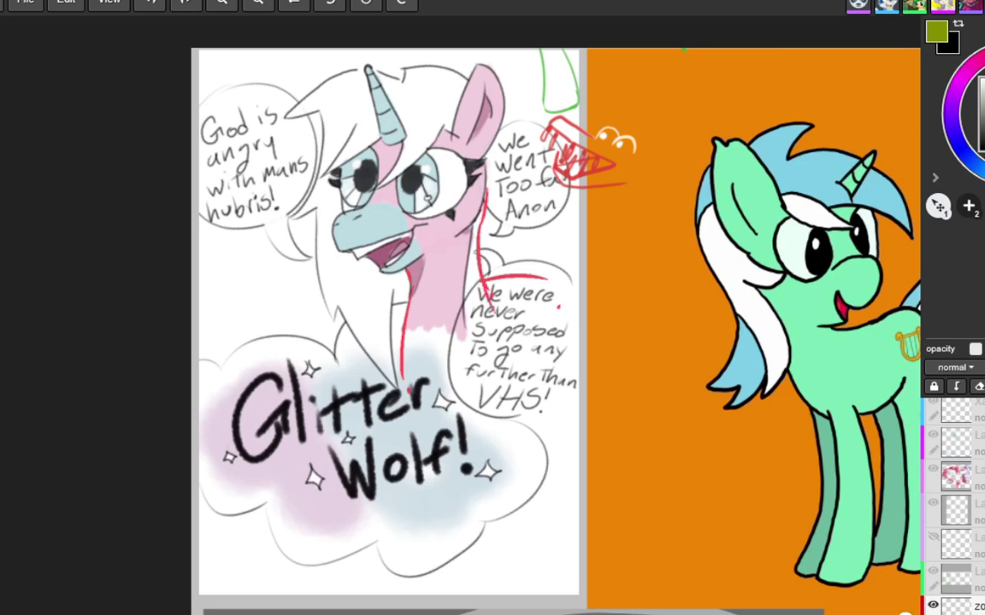
drag(450, 119, 479, 156)
key(ctrl+z)
drag(450, 120, 480, 168)
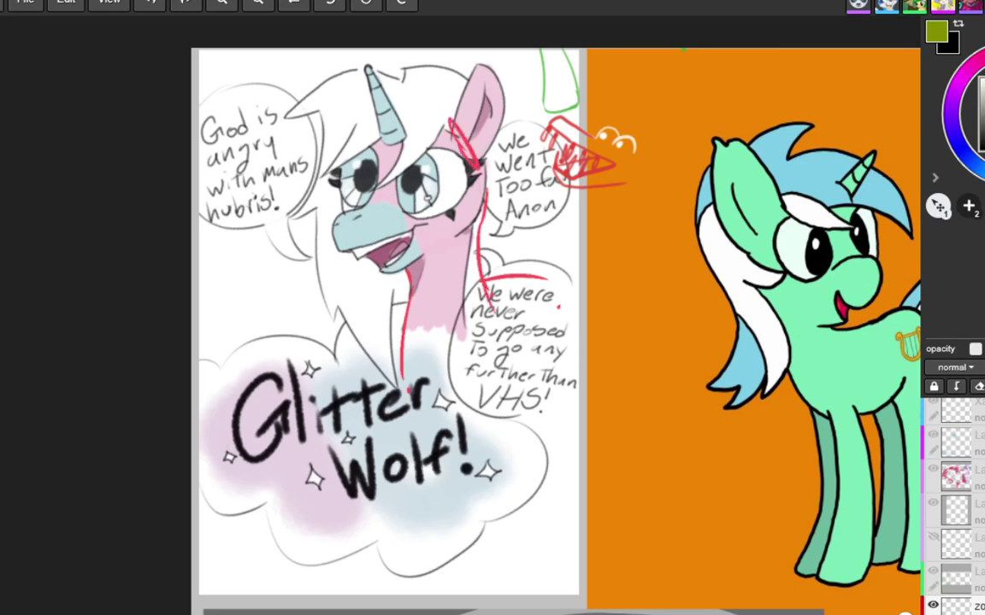
mouse_move(460, 91)
mouse_down()
mouse_move(451, 125)
mouse_move(459, 92)
mouse_up()
key(ctrl+z)
key(ctrl+z)
mouse_move(459, 135)
mouse_down()
mouse_move(478, 66)
mouse_move(489, 87)
mouse_up()
key(ctrl+z)
key(ctrl+z)
key(ctrl+z)
key(ctrl+z)
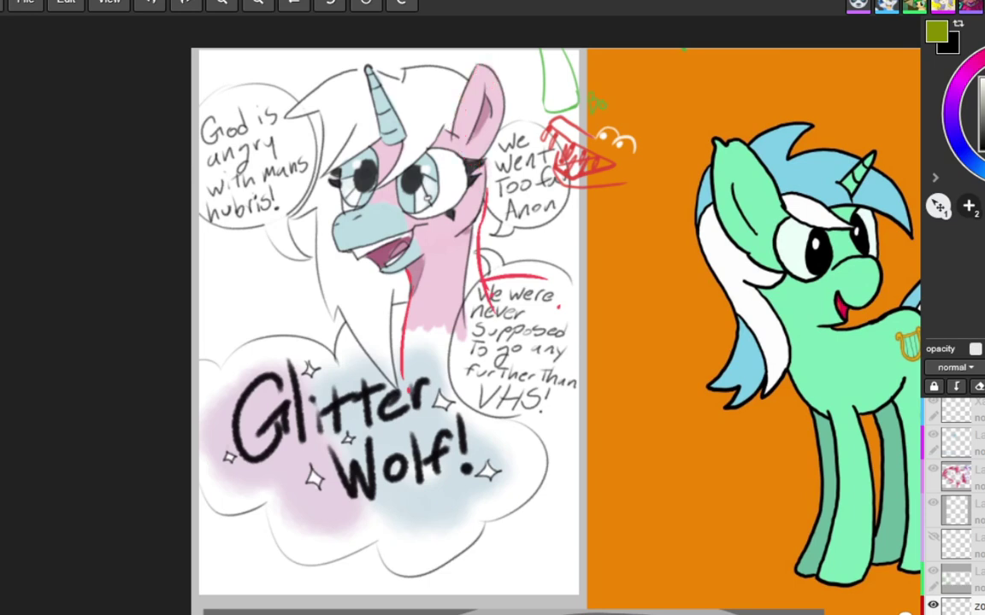
mouse_move(458, 153)
mouse_down()
mouse_move(471, 63)
mouse_move(486, 55)
mouse_move(512, 99)
mouse_move(481, 166)
mouse_up()
key(ctrl+z)
key(ctrl+z)
key(ctrl+z)
key(ctrl+z)
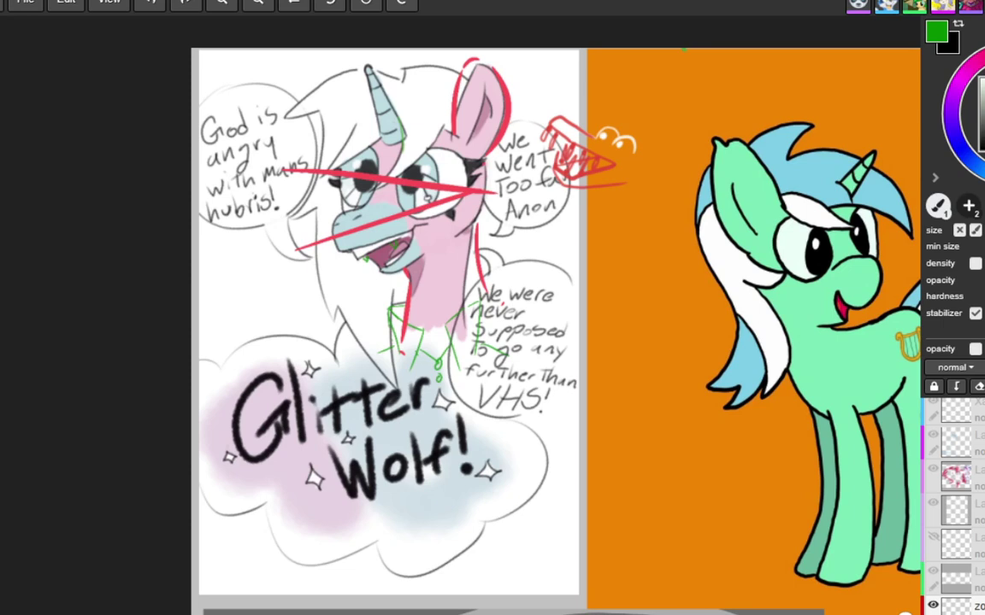
Undo the crossing guide lines over the Glitter Wolf face and trace the mouth line in red.
key(ctrl+z)
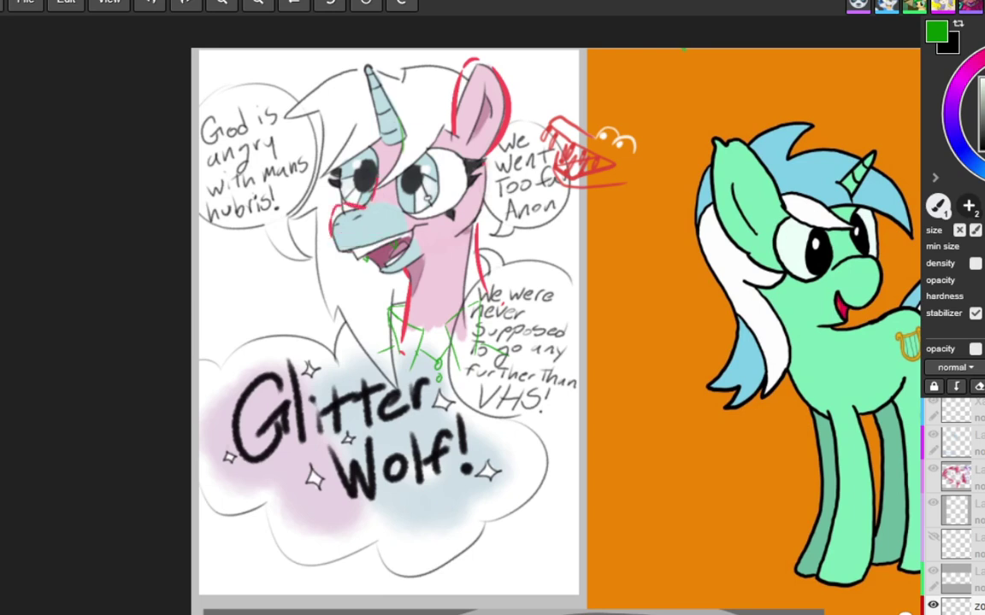
drag(376, 243, 412, 229)
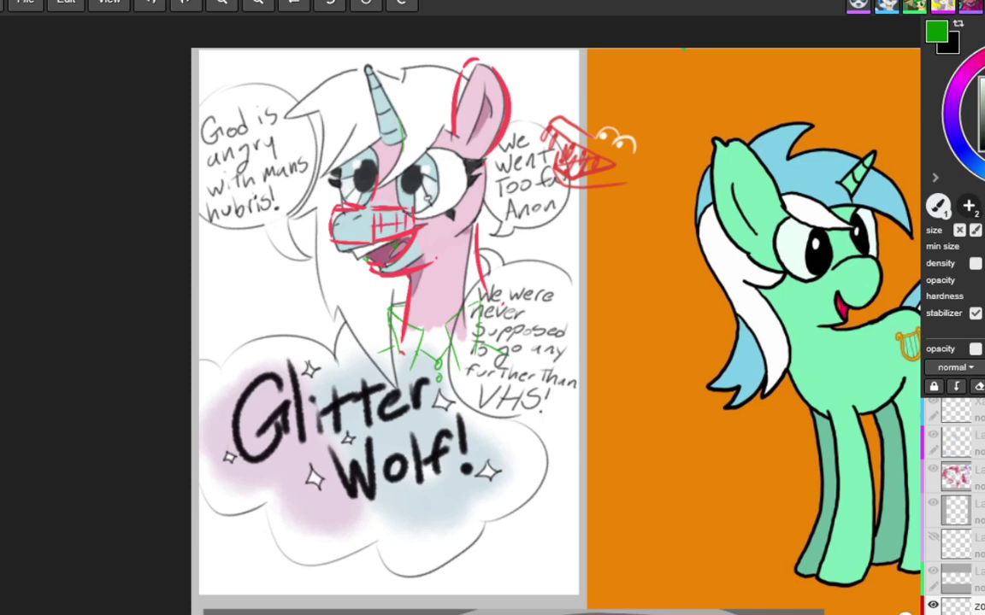
Undo the box and grid strokes over the muzzle, back to the red muzzle and mouth outlines.
mouse_move(326, 189)
mouse_down()
mouse_move(327, 218)
mouse_move(310, 218)
mouse_move(332, 206)
mouse_move(320, 218)
mouse_up()
key(ctrl+z)
key(ctrl+z)
key(ctrl+z)
key(ctrl+z)
key(ctrl+z)
key(ctrl+z)
key(ctrl+z)
key(ctrl+z)
key(ctrl+z)
key(ctrl+z)
key(ctrl+z)
key(ctrl+z)
key(ctrl+z)
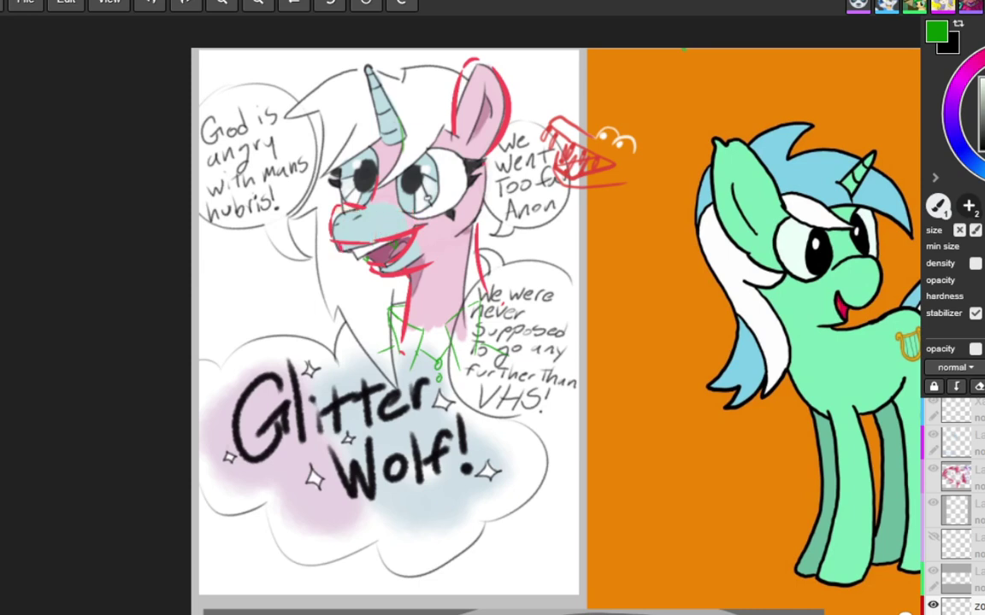
Trace the eyes, pupils and outer mane contour in red over the Glitter Wolf portrait, undoing stray strokes.
key(ctrl+z)
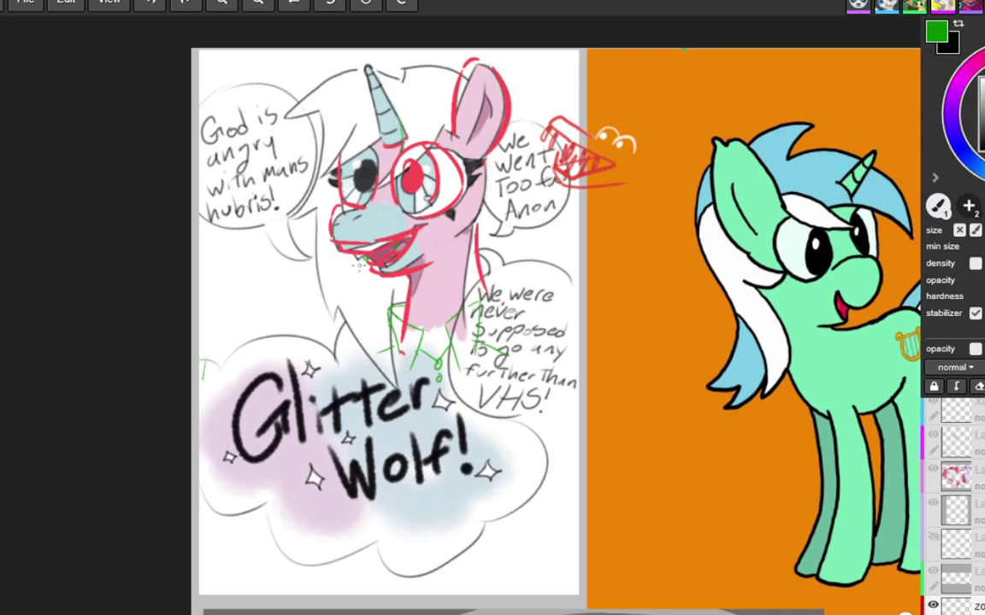
key(ctrl+z)
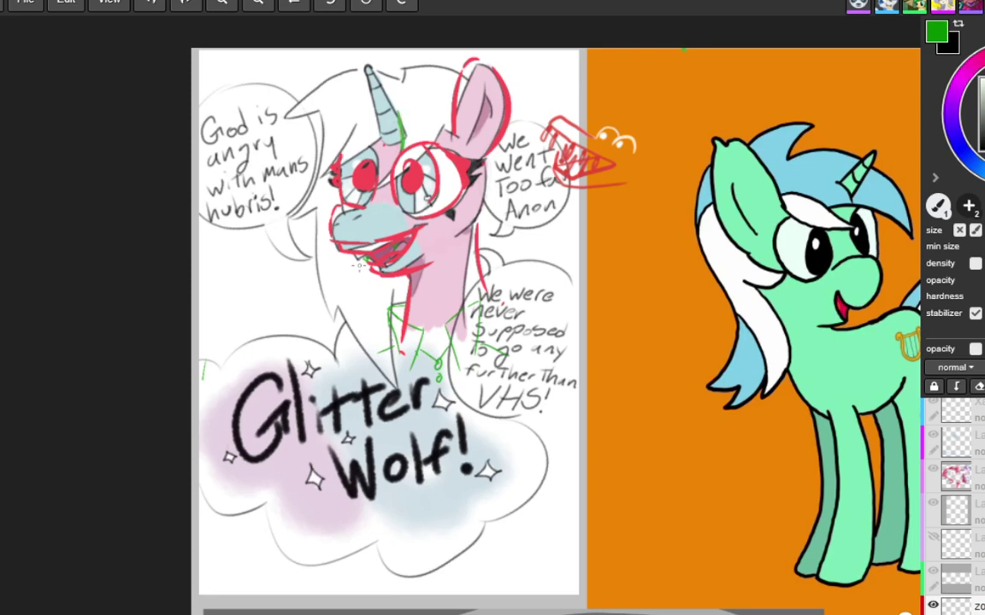
key(ctrl+z)
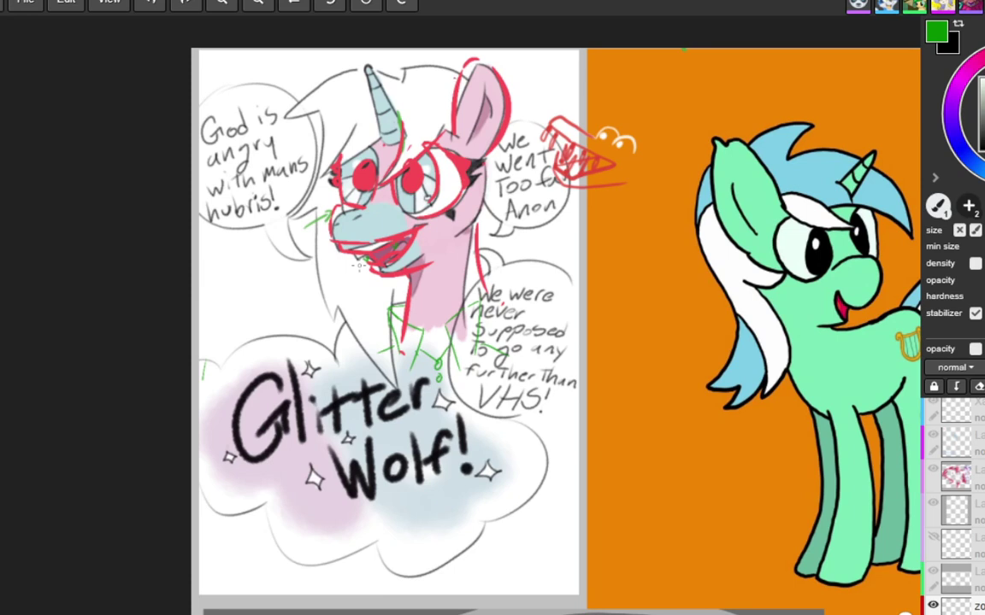
drag(430, 64, 458, 74)
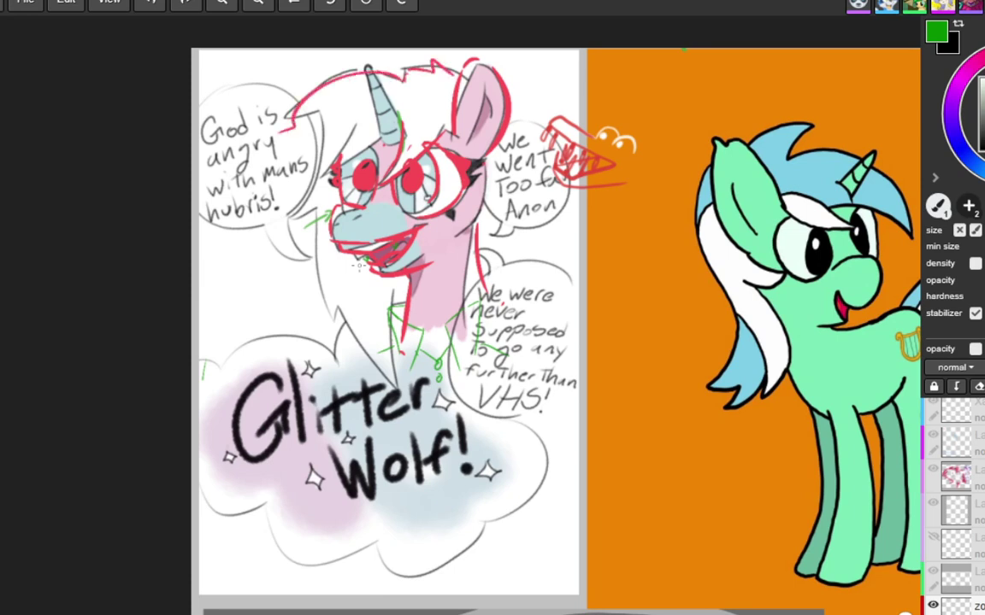
drag(364, 72, 287, 116)
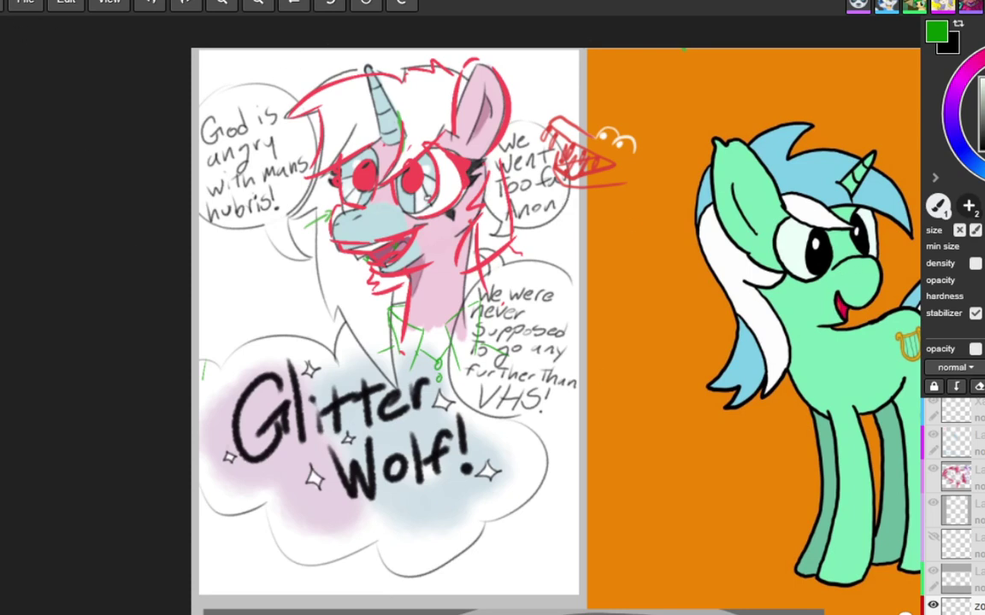
Trace the mint-green pony's neck and chest in red down to the front leg, undoing stray strokes.
drag(724, 305, 376, 298)
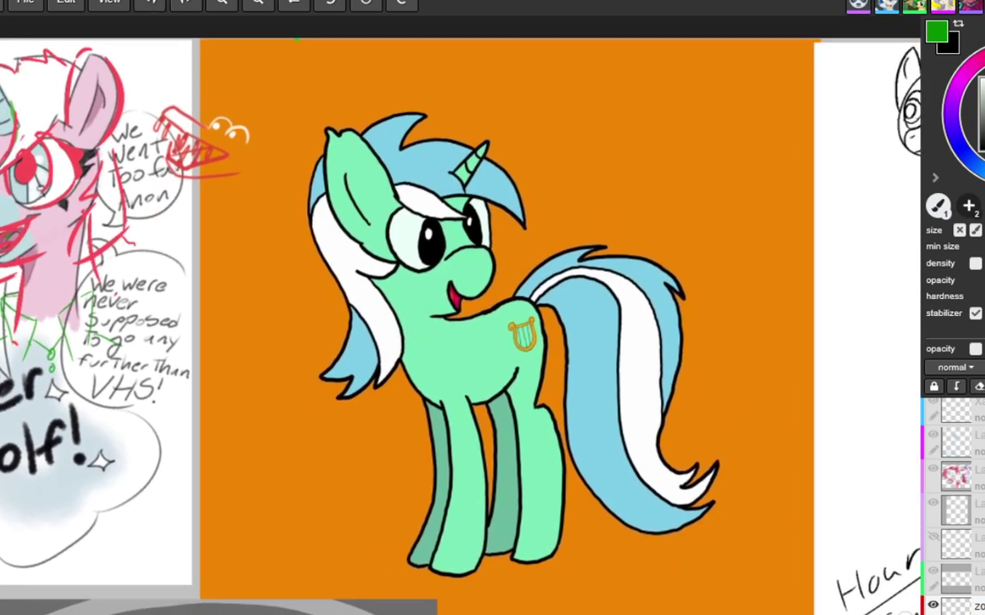
mouse_move(604, 416)
mouse_down()
mouse_move(595, 398)
mouse_move(585, 453)
mouse_up()
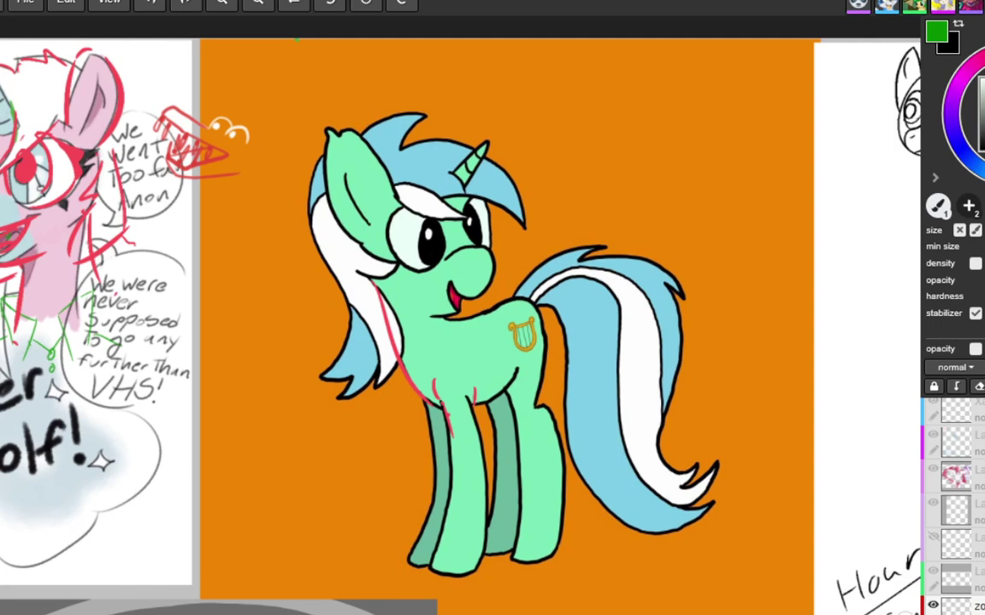
key(ctrl+z)
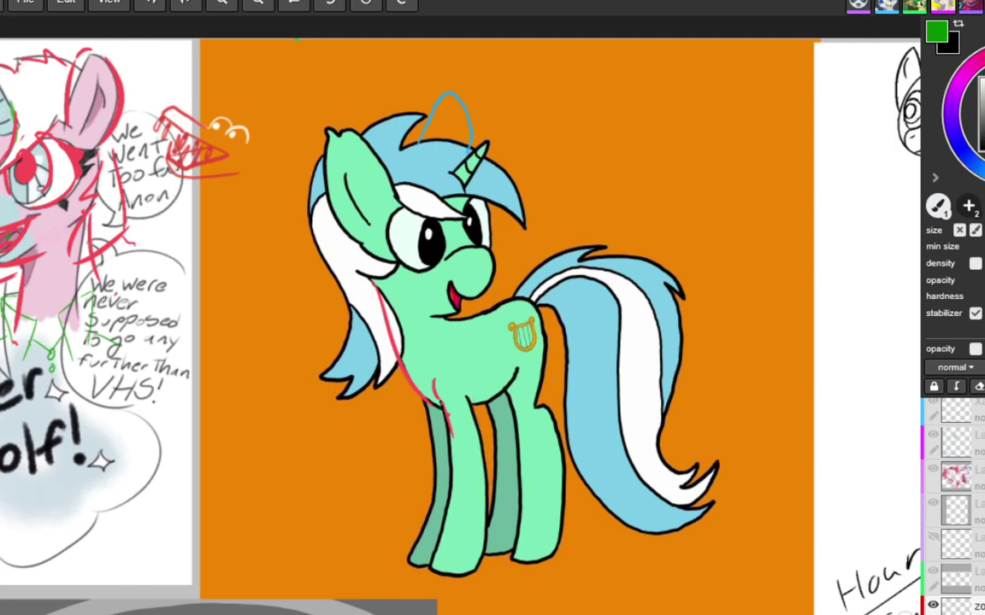
key(ctrl+z)
mouse_move(539, 250)
mouse_down()
mouse_move(534, 282)
mouse_move(628, 351)
mouse_up()
key(ctrl+z)
key(ctrl+z)
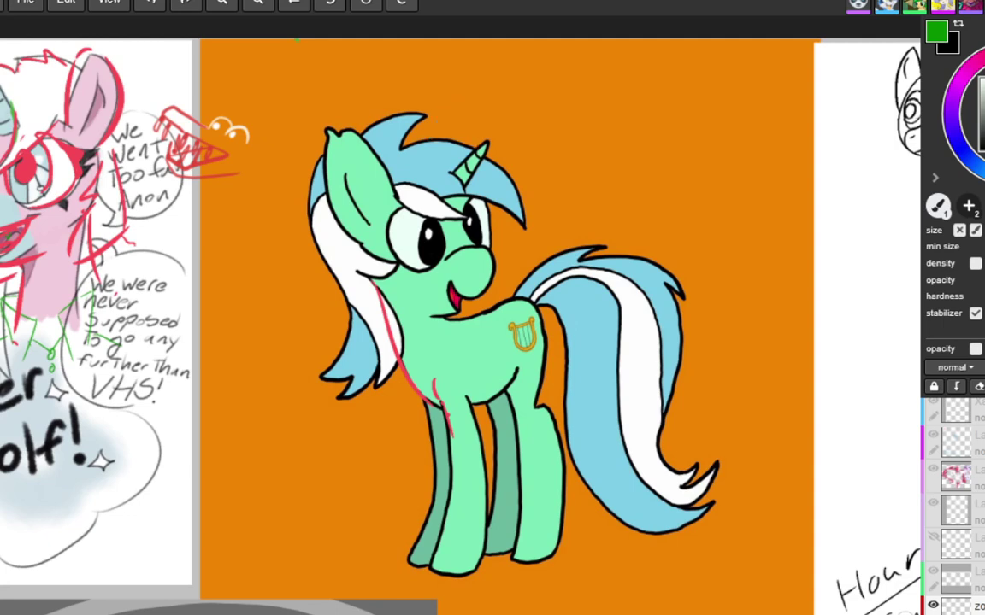
Sketch construction strokes over the green pony's head, ear, back and tail base.
drag(353, 264, 299, 135)
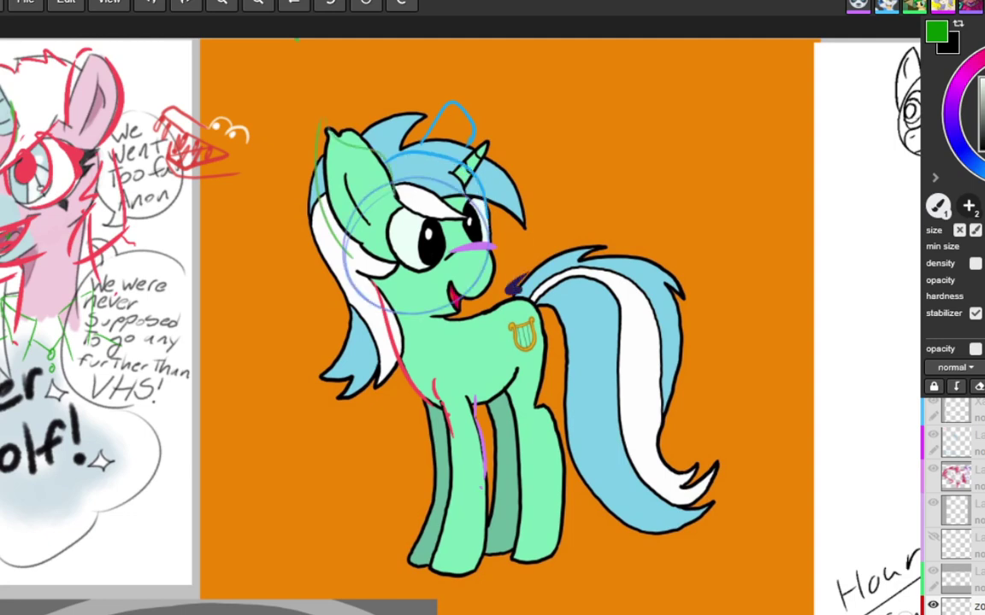
drag(510, 280, 483, 352)
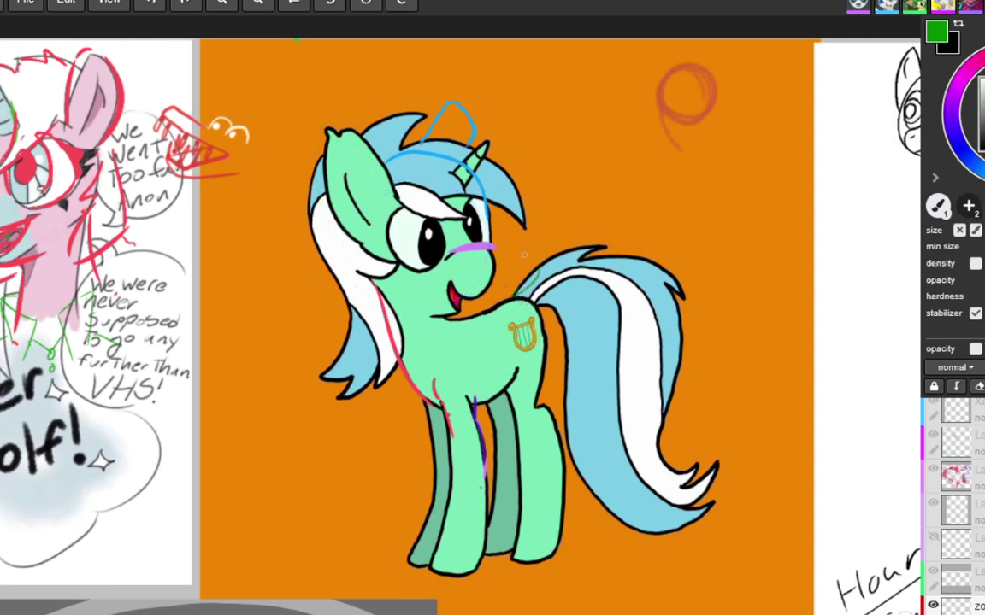
mouse_move(431, 159)
mouse_down()
mouse_move(352, 156)
mouse_move(366, 282)
mouse_up()
drag(533, 302, 561, 309)
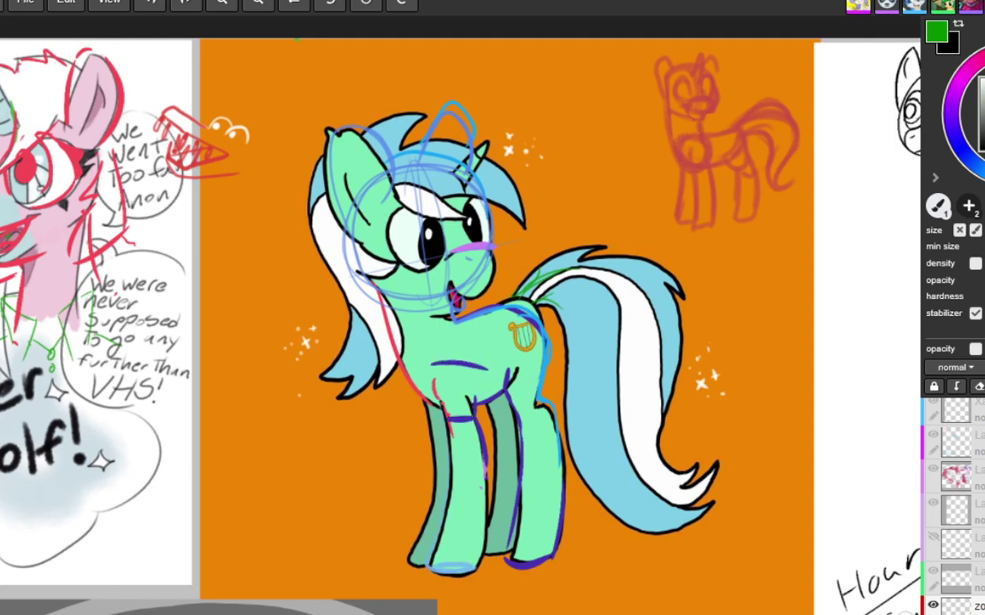
Outline the pony's far front leg and draw a tapered shoulder block with a joint circle inside it.
drag(446, 358, 491, 360)
drag(428, 375, 412, 554)
mouse_move(487, 366)
mouse_down()
mouse_move(477, 403)
mouse_move(432, 467)
mouse_move(422, 554)
mouse_up()
drag(451, 378, 464, 376)
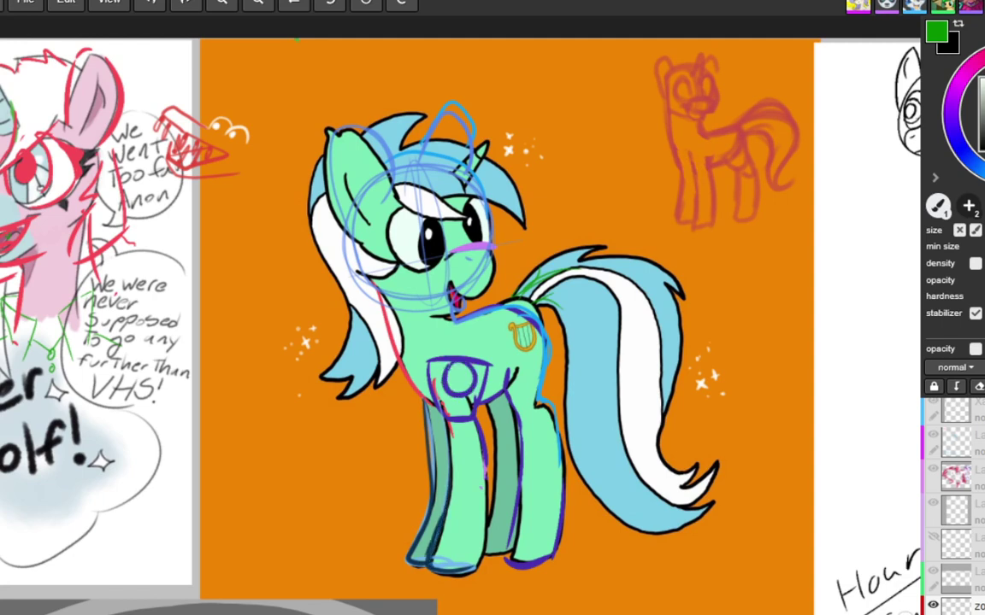
Undo the shoulder block and joint circle while keeping the far front leg's outline.
key(ctrl+z)
key(ctrl+z)
key(ctrl+z)
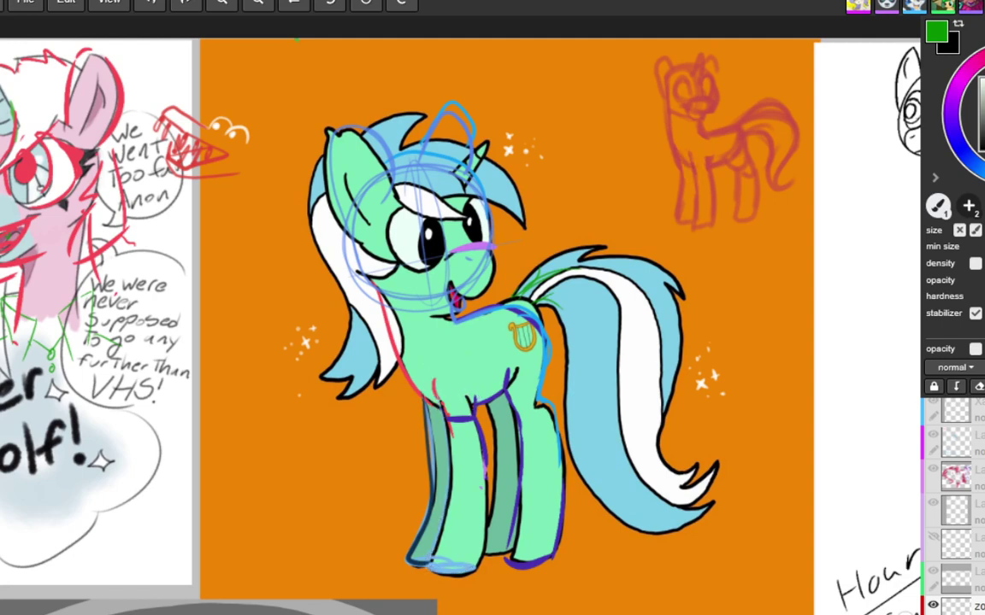
key(ctrl+z)
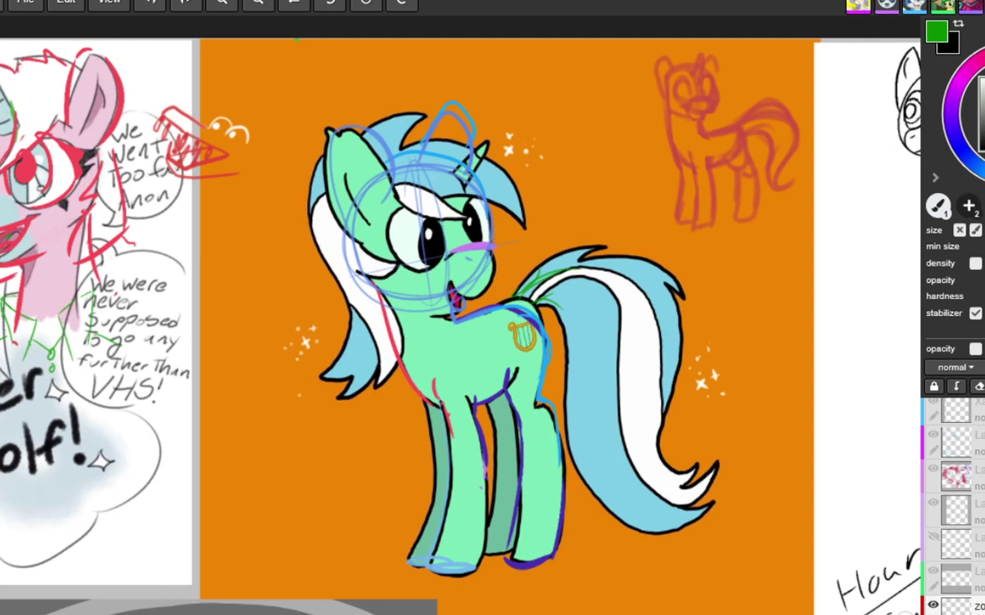
key(ctrl+y)
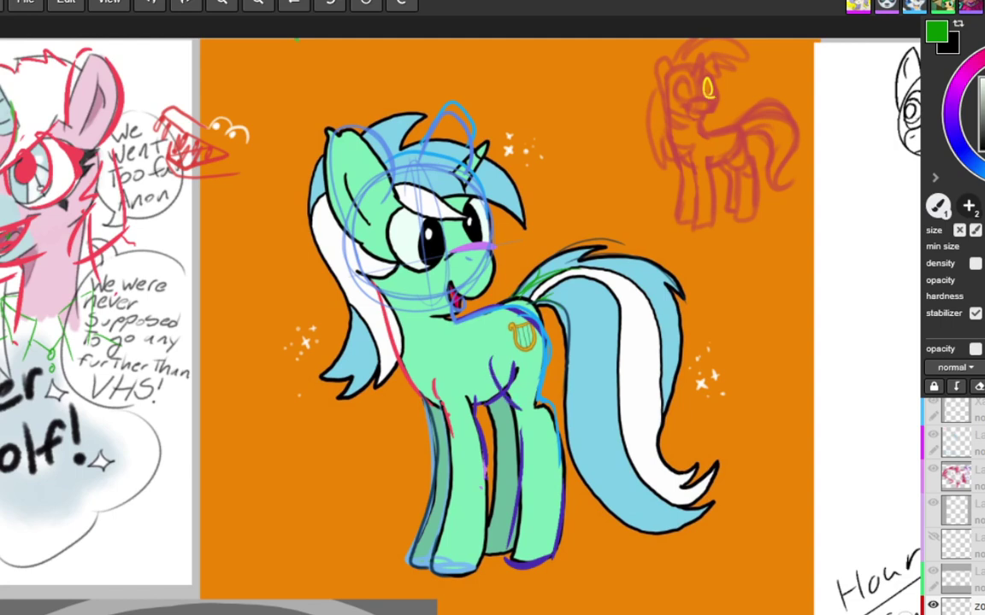
Trace the green pony's tail and its white stripe in red, undoing the stray haunch stroke.
drag(658, 274, 686, 352)
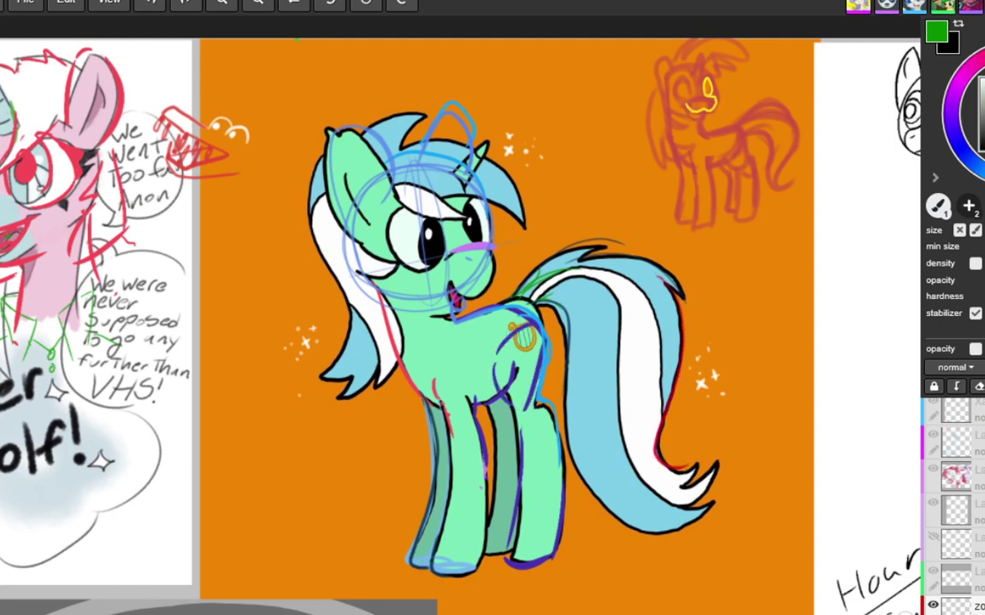
key(ctrl+z)
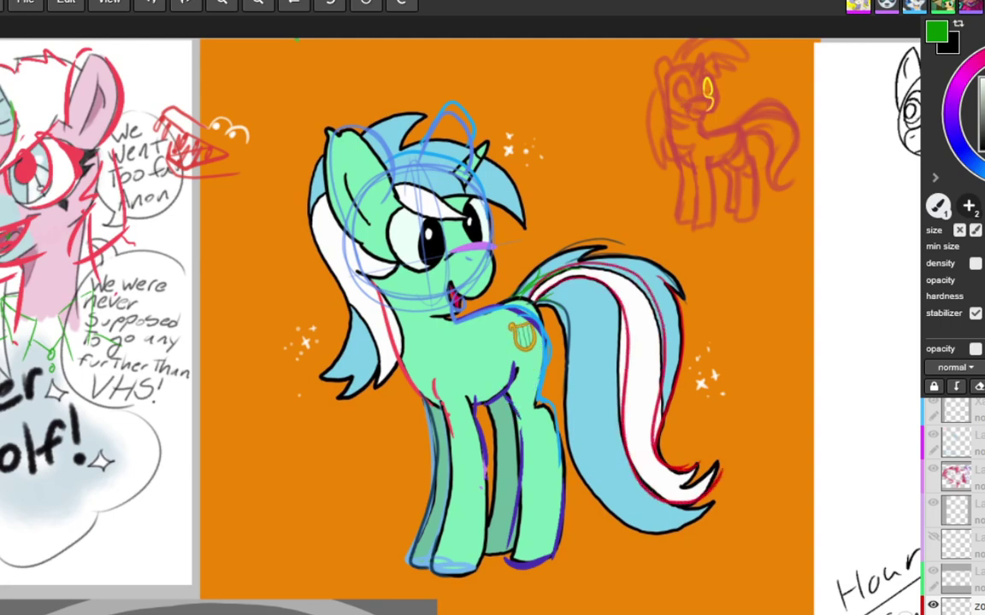
mouse_move(551, 359)
mouse_down()
mouse_move(566, 453)
mouse_move(598, 505)
mouse_move(700, 523)
mouse_up()
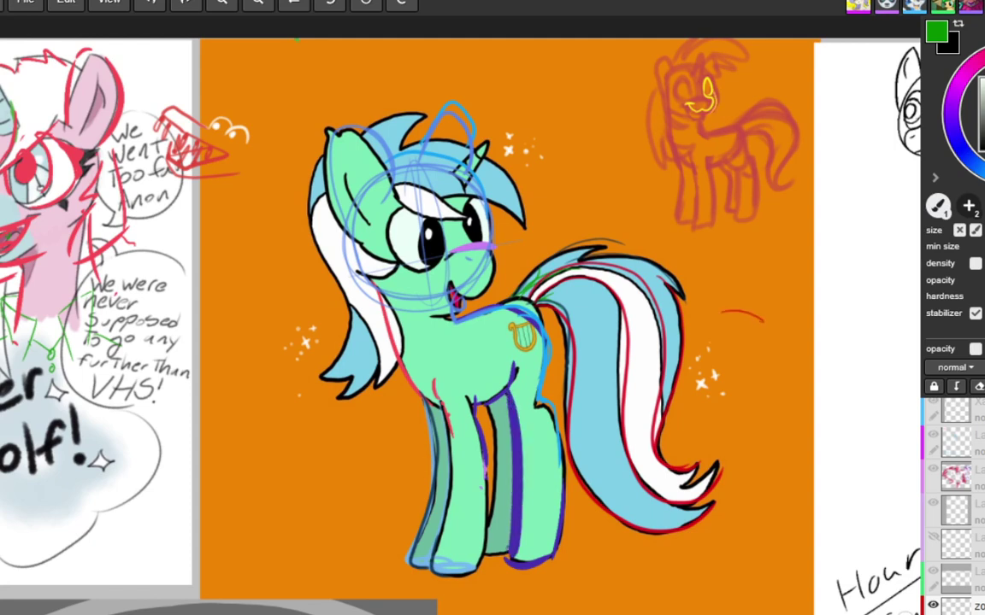
Sketch a small flowing tail in red beside the pony's tail and undo the stray strokes.
key(ctrl+z)
mouse_move(716, 309)
mouse_down()
mouse_move(782, 344)
mouse_move(755, 424)
mouse_up()
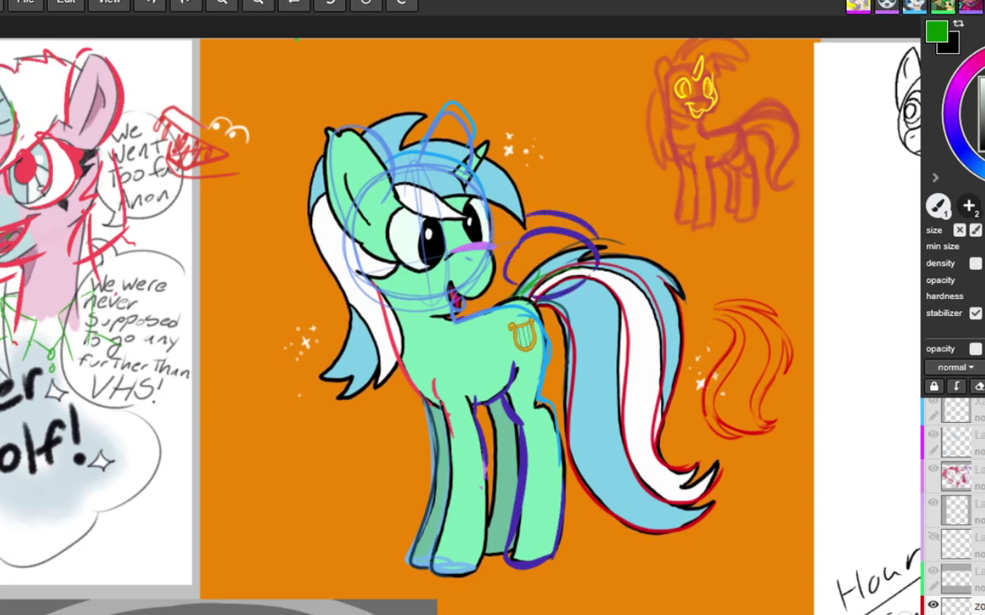
key(ctrl+z)
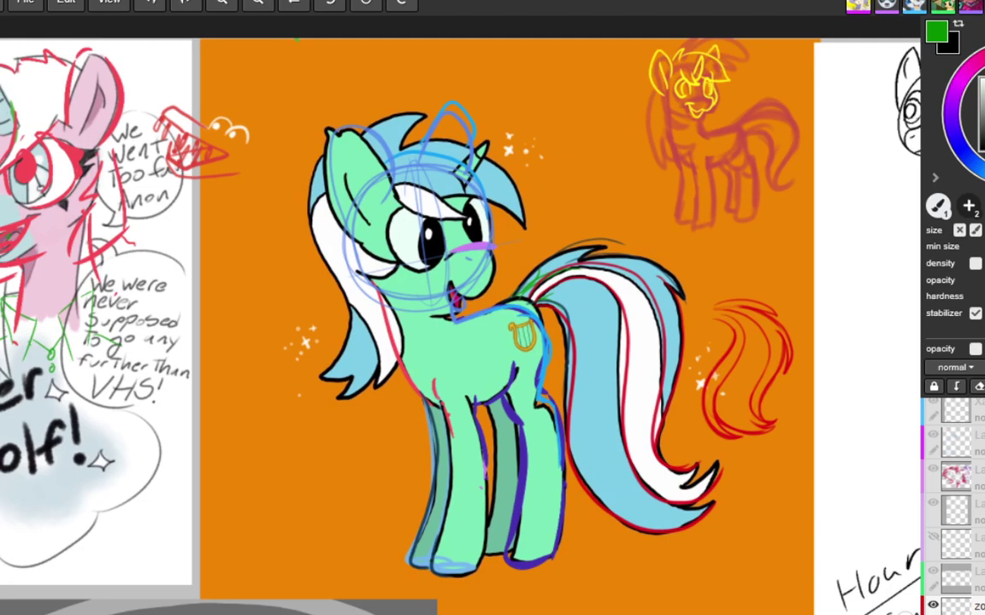
mouse_move(564, 191)
mouse_down()
mouse_move(624, 163)
mouse_move(619, 182)
mouse_up()
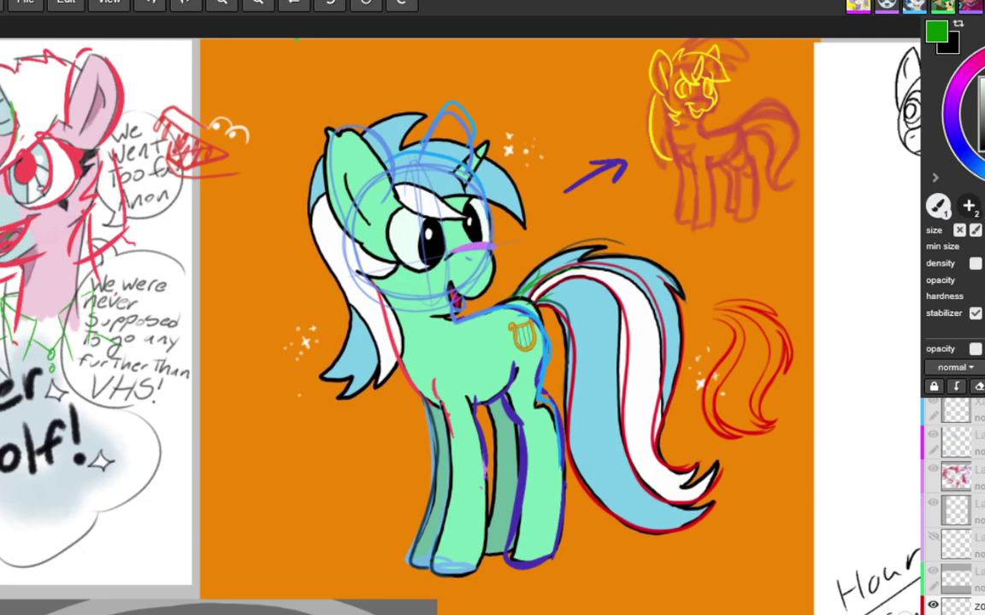
key(ctrl+z)
key(ctrl+z)
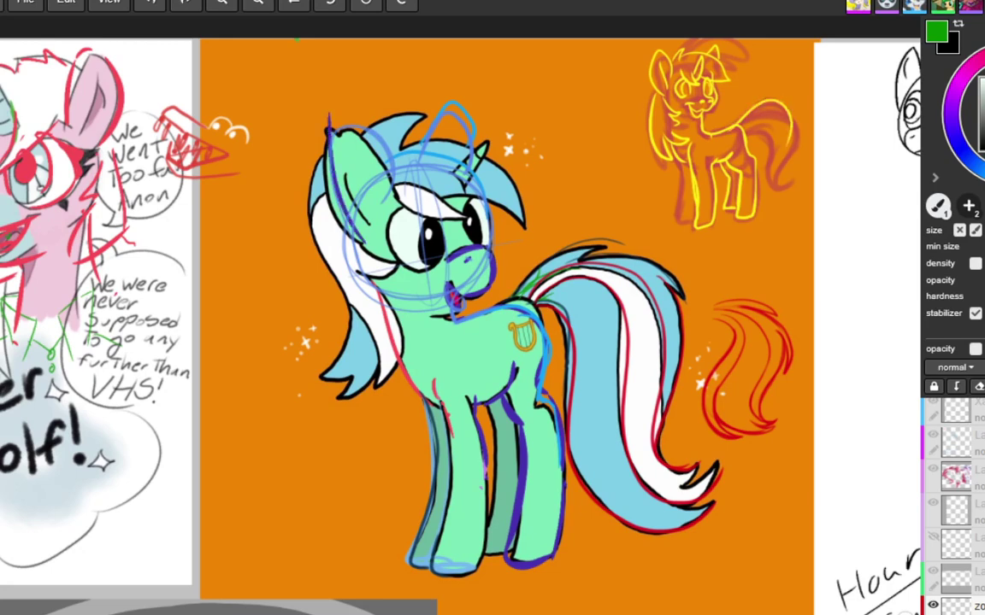
key(ctrl+z)
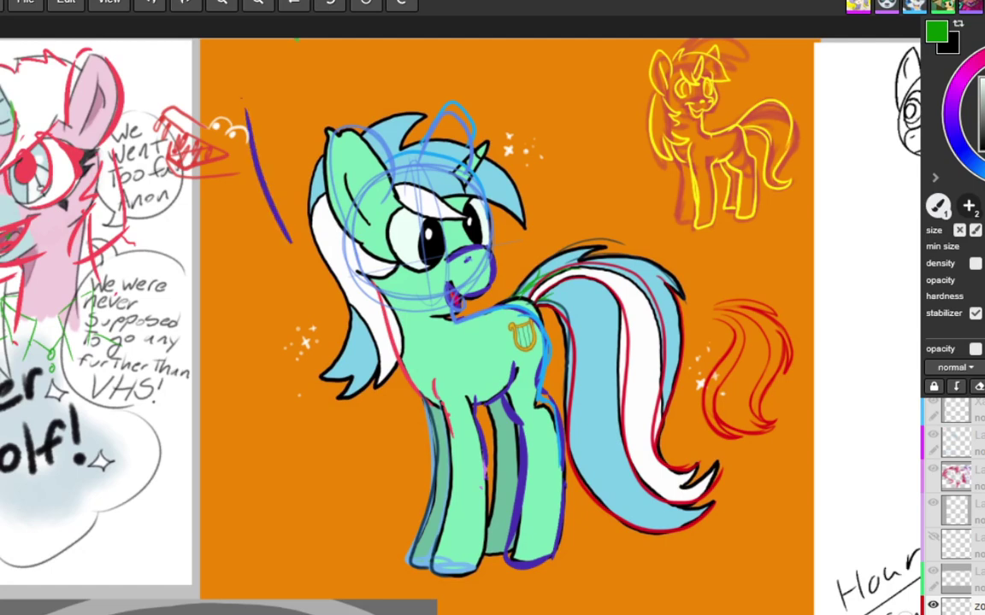
drag(257, 101, 306, 204)
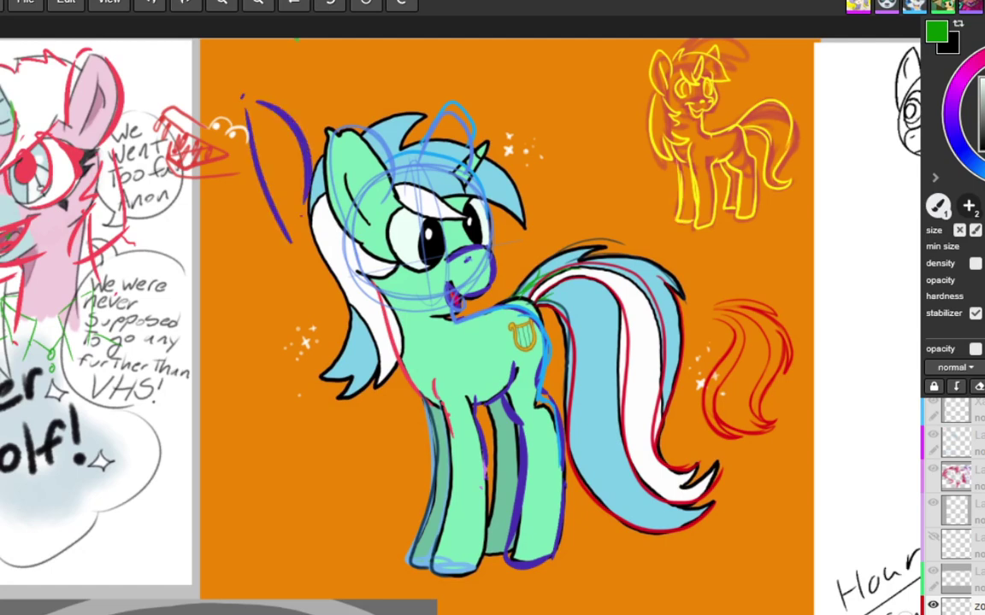
key(ctrl+z)
mouse_move(246, 96)
mouse_down()
mouse_move(275, 127)
mouse_move(295, 130)
mouse_up()
key(ctrl+z)
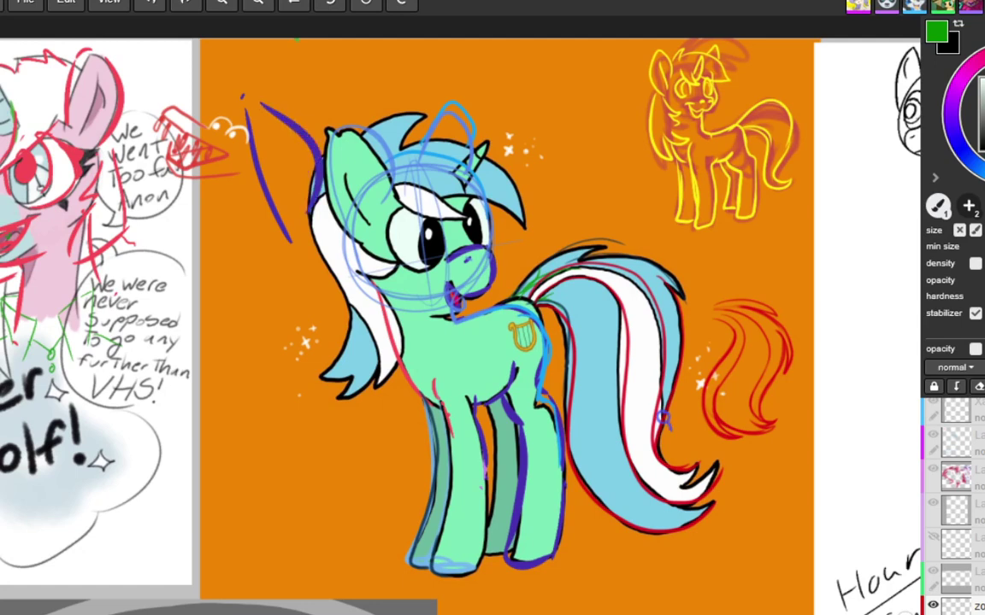
key(ctrl+z)
key(ctrl+z)
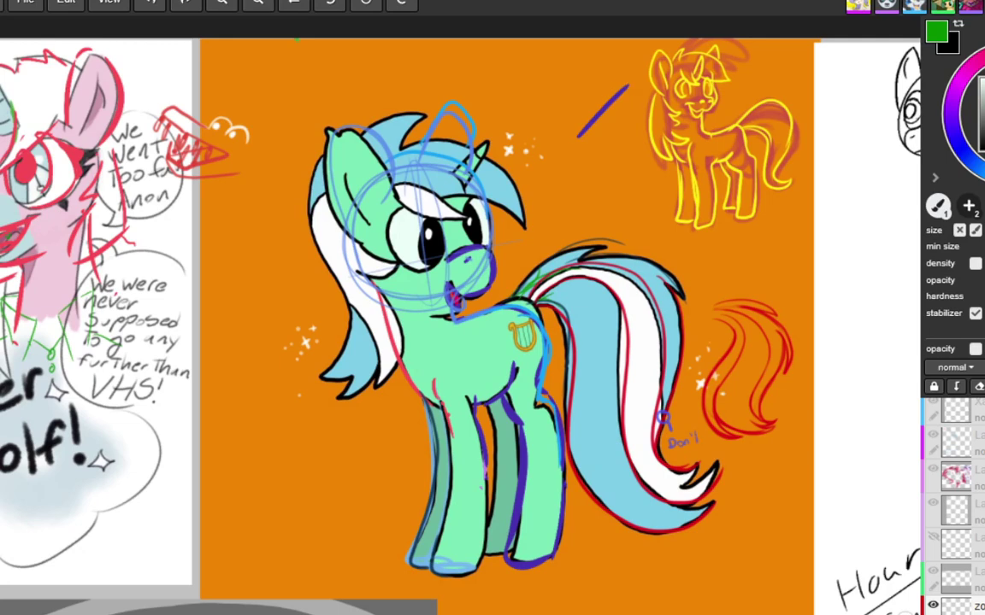
drag(614, 87, 630, 107)
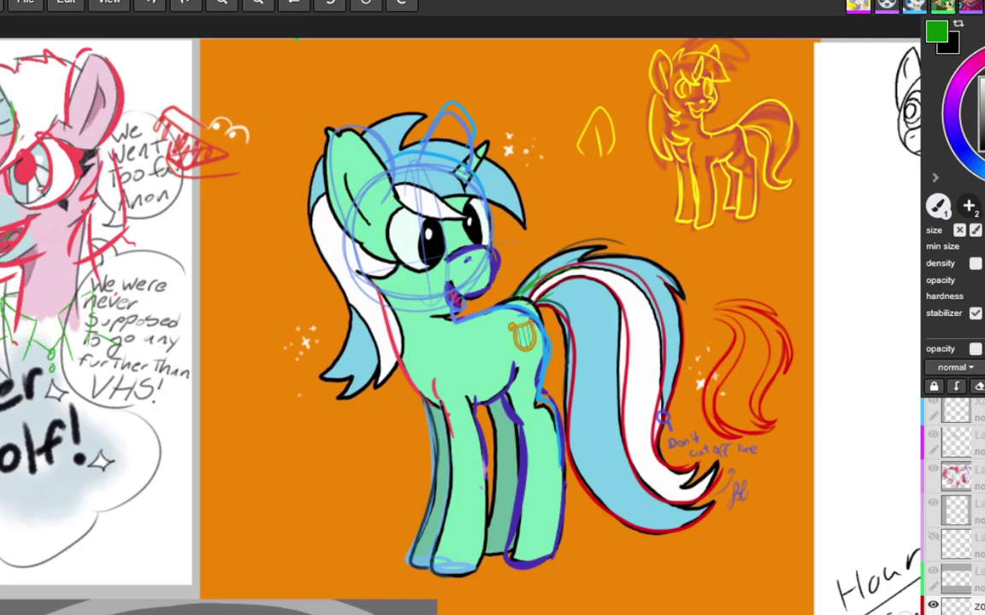
key(ctrl+z)
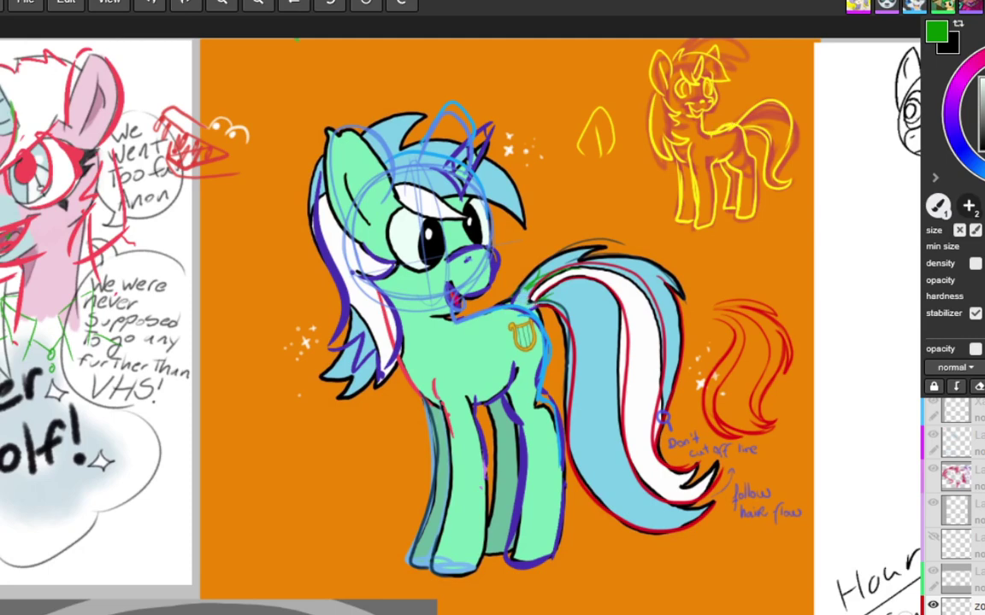
Outline the blue pony's forehead, muzzle and jaw in red over the drawing beside its reference picture.
mouse_move(863, 378)
mouse_down()
mouse_move(582, 340)
mouse_move(283, 283)
mouse_move(123, 292)
mouse_move(4, 368)
mouse_move(2, 389)
mouse_move(20, 372)
mouse_move(49, 369)
mouse_up()
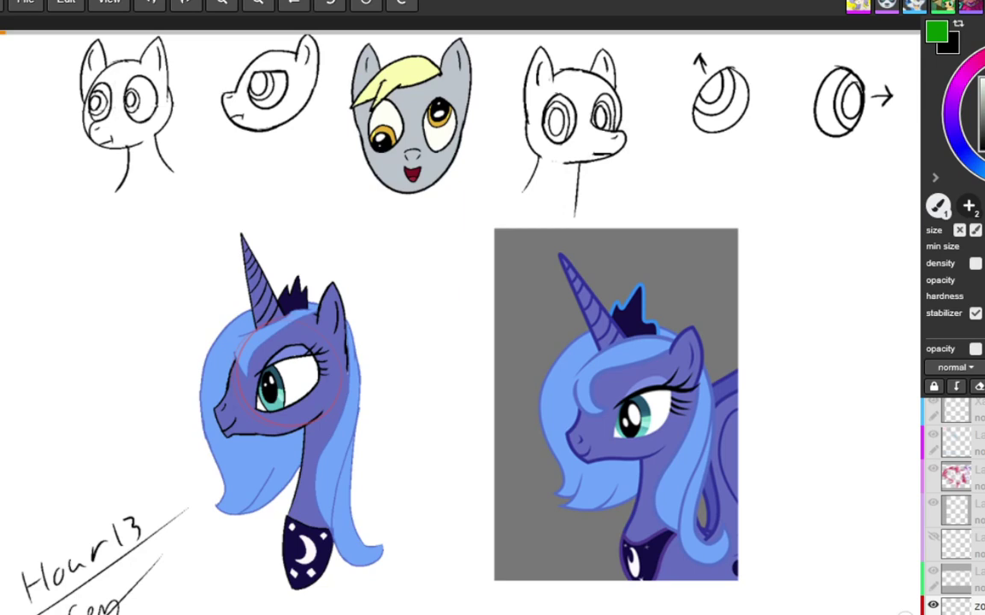
mouse_move(453, 437)
mouse_down()
mouse_move(455, 461)
mouse_move(481, 440)
mouse_up()
key(ctrl+z)
drag(255, 333, 240, 355)
drag(211, 403, 219, 430)
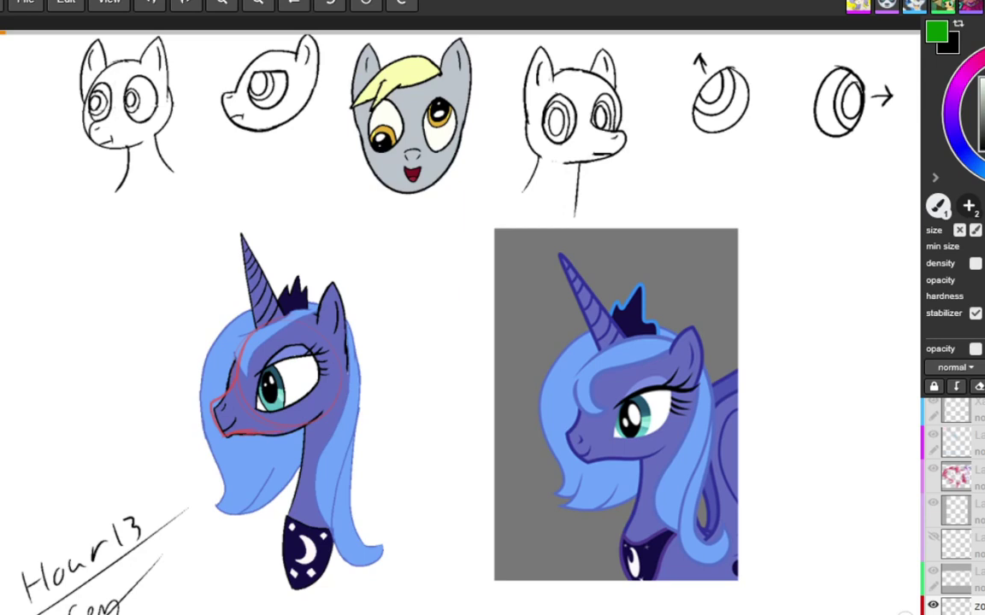
drag(291, 432, 322, 407)
mouse_move(245, 434)
mouse_down()
mouse_move(215, 430)
mouse_move(209, 411)
mouse_move(223, 393)
mouse_up()
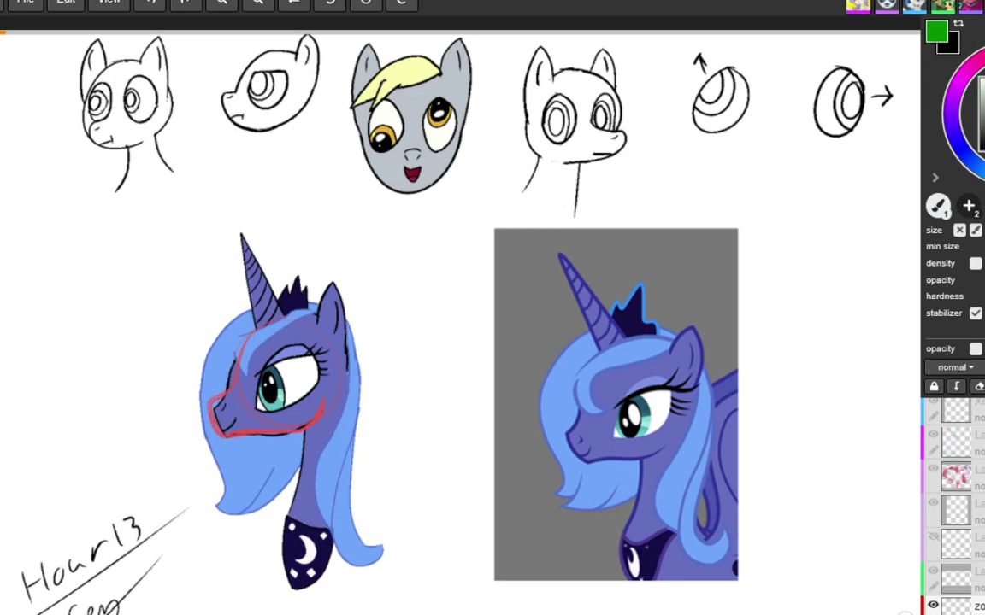
drag(441, 434, 436, 481)
key(ctrl+z)
mouse_move(456, 406)
mouse_down()
mouse_move(420, 451)
mouse_move(429, 427)
mouse_move(462, 430)
mouse_move(422, 402)
mouse_up()
key(ctrl+z)
key(ctrl+z)
Strengthen the blue pony's forehead line and outline its front mane in red, undoing the marks drawn beside the head.
drag(303, 311, 245, 337)
mouse_move(424, 378)
mouse_down()
mouse_move(388, 404)
mouse_move(418, 406)
mouse_up()
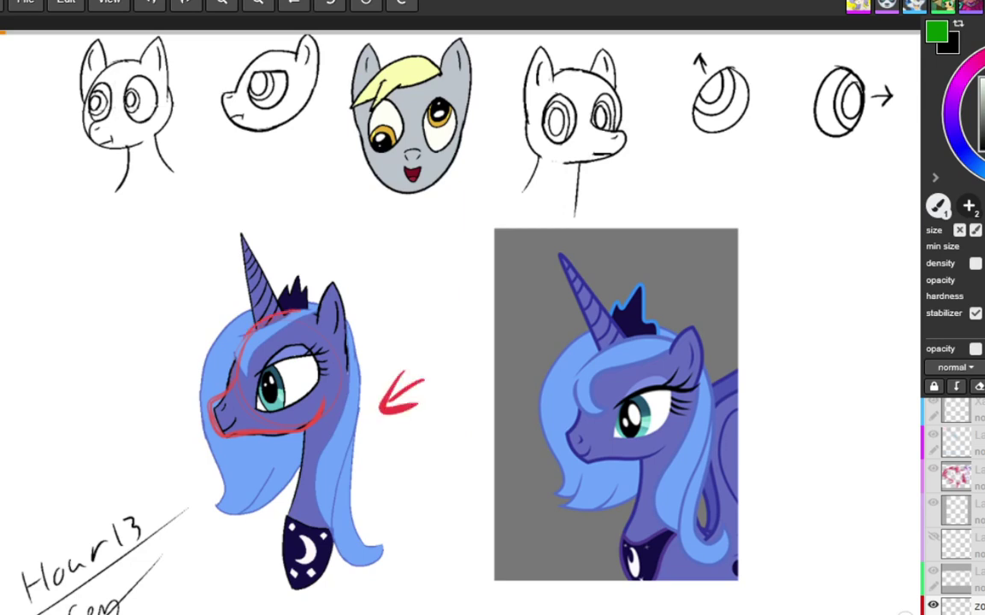
drag(453, 356, 492, 388)
mouse_move(483, 359)
mouse_down()
mouse_move(494, 387)
mouse_move(458, 395)
mouse_up()
drag(224, 325, 257, 308)
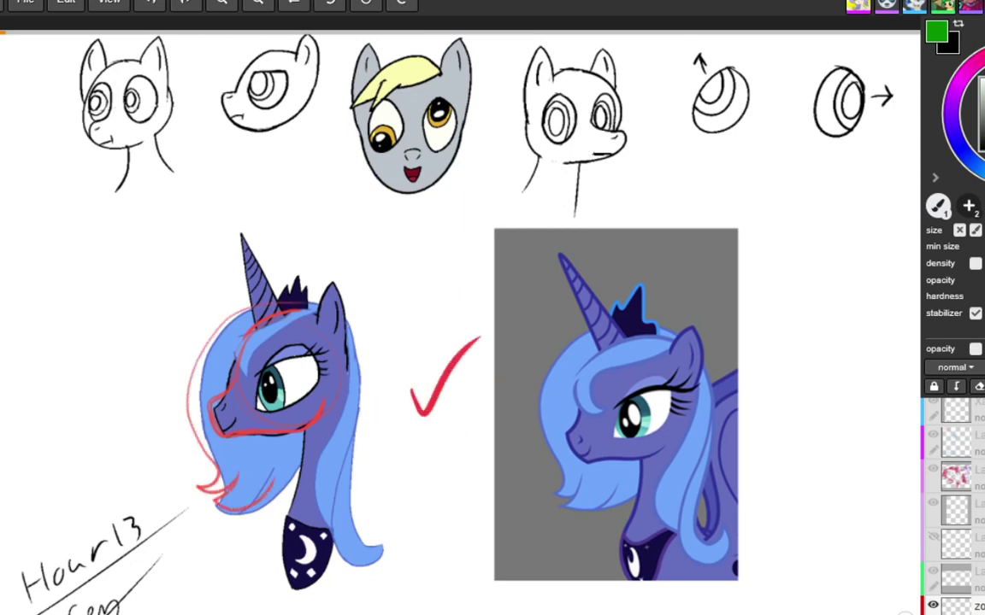
mouse_move(408, 400)
mouse_down()
mouse_move(468, 408)
mouse_move(419, 451)
mouse_move(427, 470)
mouse_up()
key(ctrl+z)
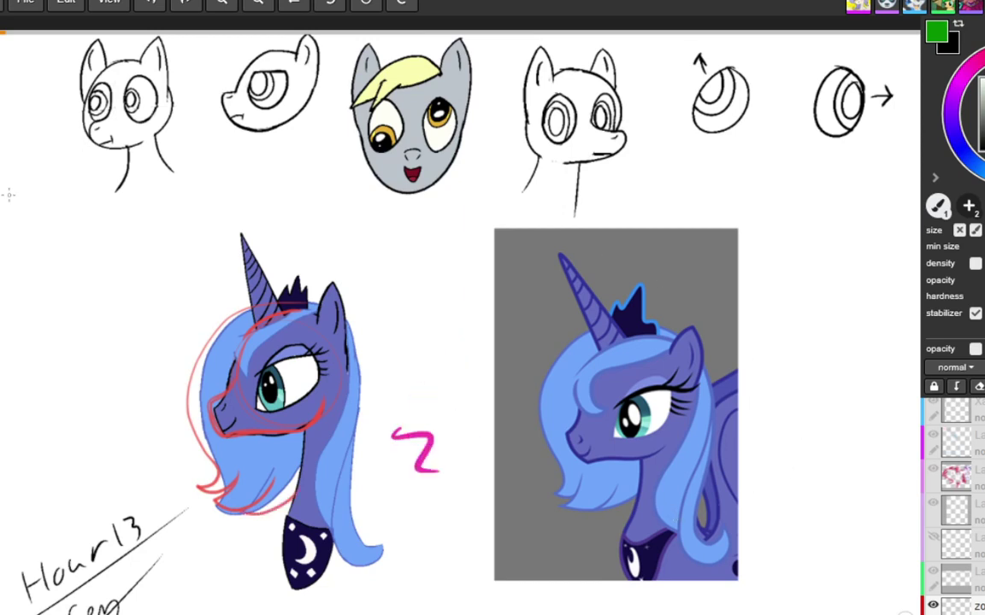
key(ctrl+z)
Mark the blue pony's reference picture with a green arrow and check mark and write "References!" beside it.
drag(796, 317, 774, 338)
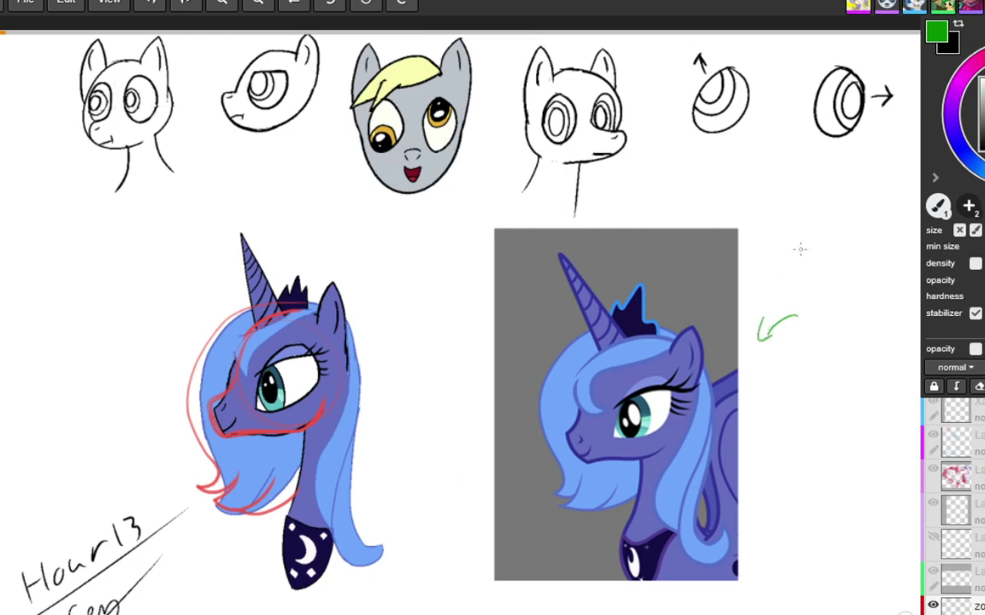
mouse_move(808, 295)
mouse_down()
mouse_move(819, 312)
mouse_move(846, 254)
mouse_up()
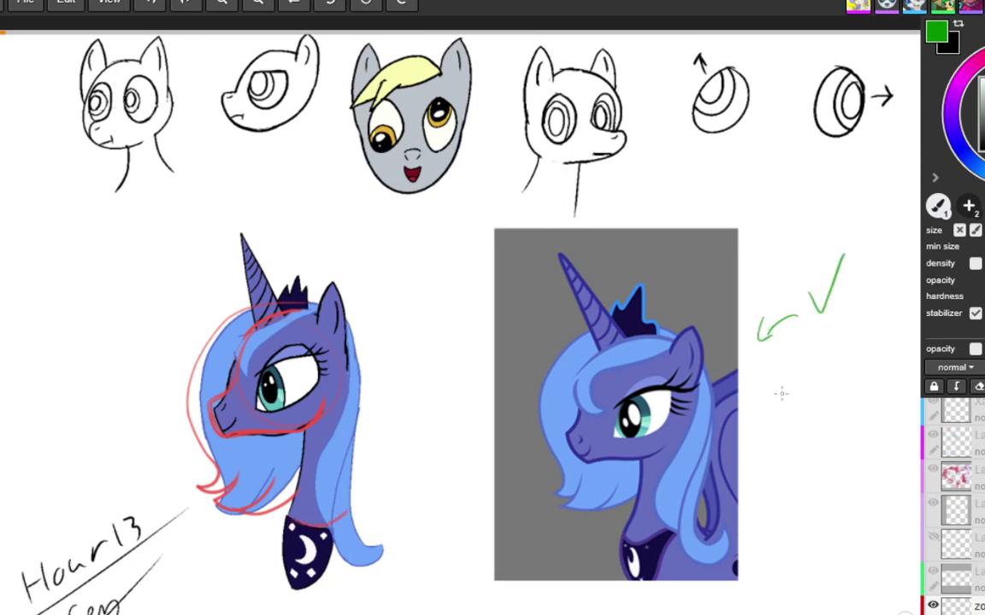
mouse_move(766, 367)
mouse_down()
mouse_move(765, 412)
mouse_move(792, 405)
mouse_up()
mouse_move(818, 355)
mouse_down()
mouse_move(798, 410)
mouse_move(821, 377)
mouse_move(839, 391)
mouse_move(870, 381)
mouse_move(883, 362)
mouse_move(895, 378)
mouse_up()
drag(904, 335, 907, 377)
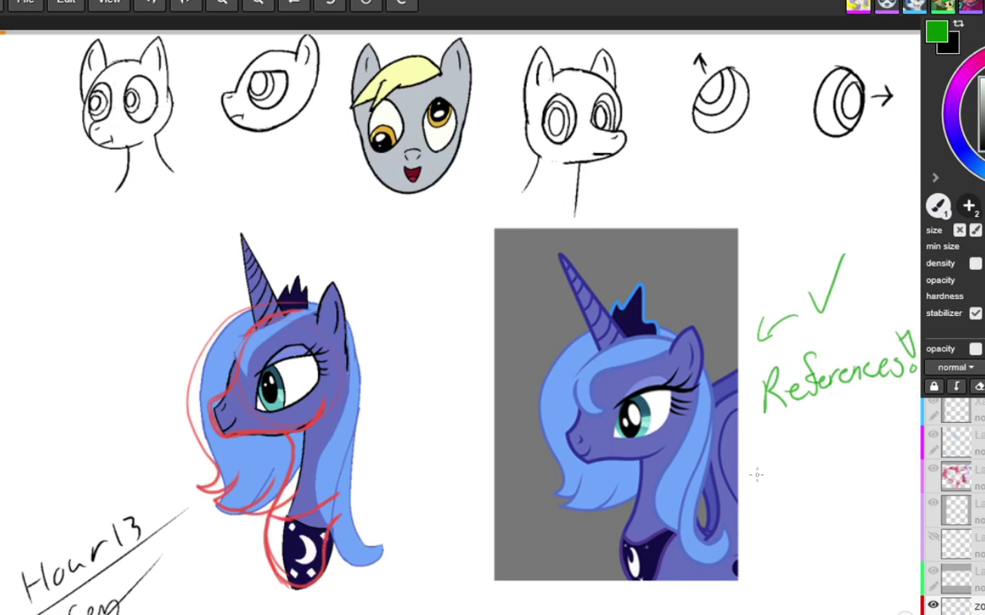
Sketch the upper edge of a pointed hair lock in magenta beside the blue pony's mane, undoing the first tries.
mouse_move(393, 527)
mouse_down()
mouse_move(348, 537)
mouse_move(368, 547)
mouse_up()
key(ctrl+z)
key(ctrl+z)
key(ctrl+z)
drag(374, 500, 427, 477)
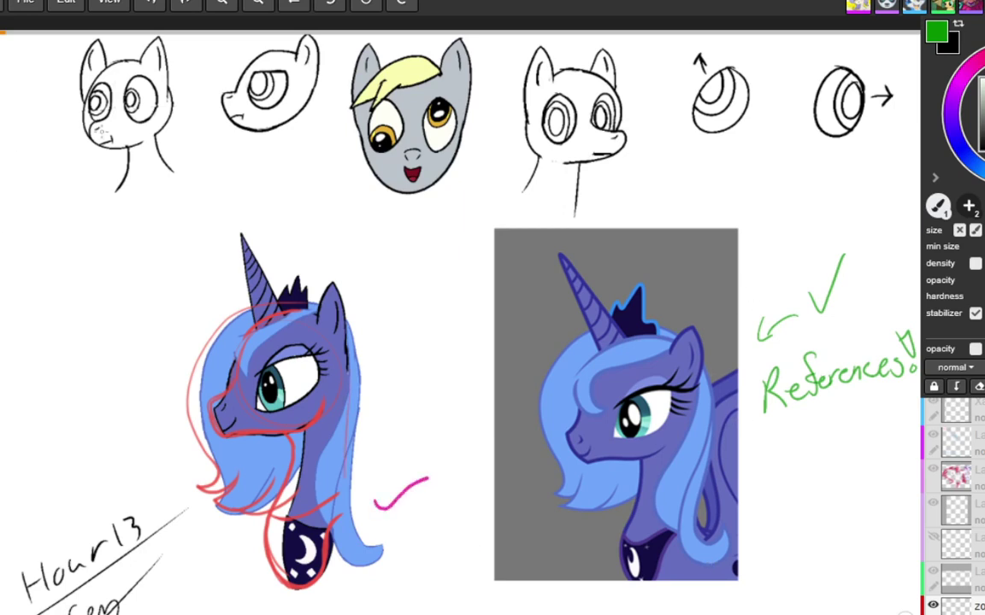
key(ctrl+z)
mouse_move(375, 499)
mouse_down()
mouse_move(392, 508)
mouse_move(458, 473)
mouse_up()
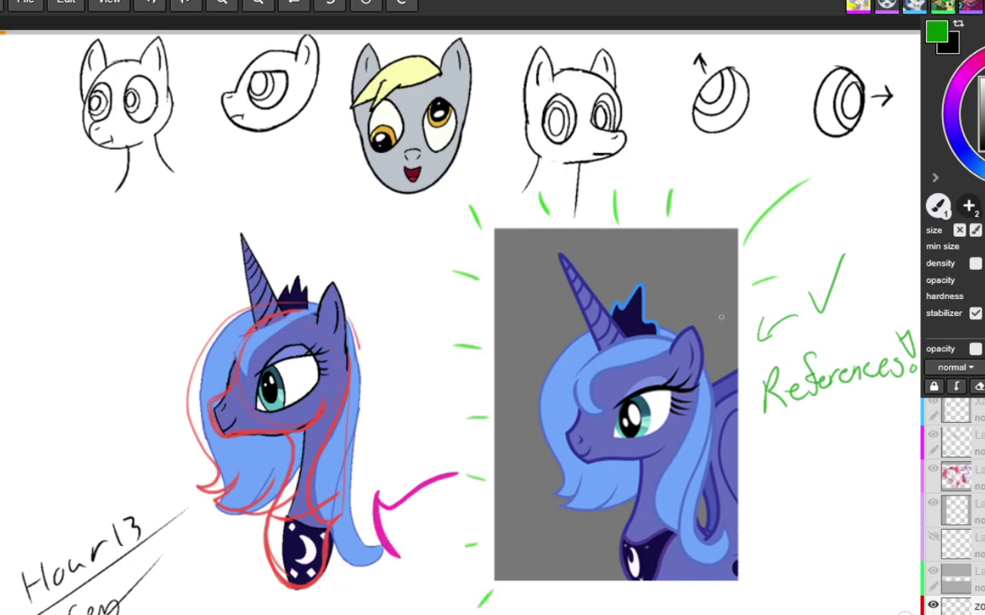
Set the brush to olive and draw small stars around the horn in the reference picture's grey background.
click(984, 96)
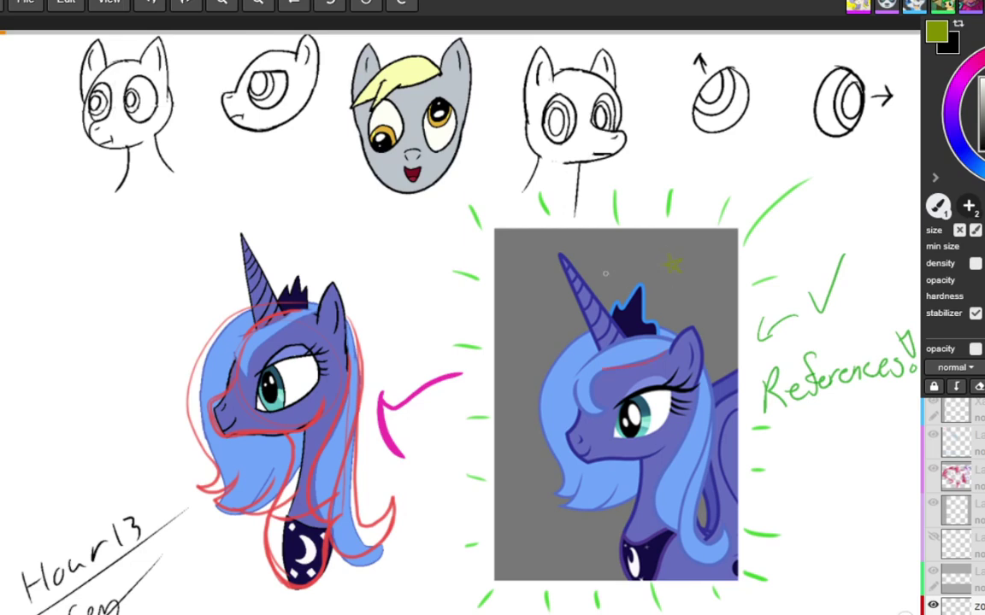
mouse_move(607, 281)
mouse_down()
mouse_move(613, 271)
mouse_move(607, 280)
mouse_up()
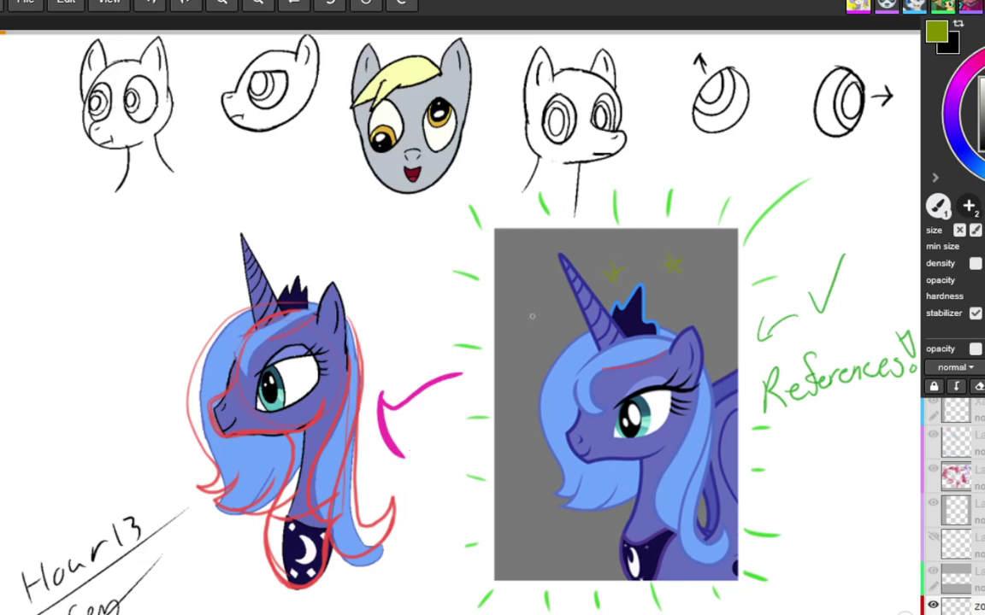
mouse_move(532, 316)
mouse_down()
mouse_move(554, 330)
mouse_move(544, 335)
mouse_up()
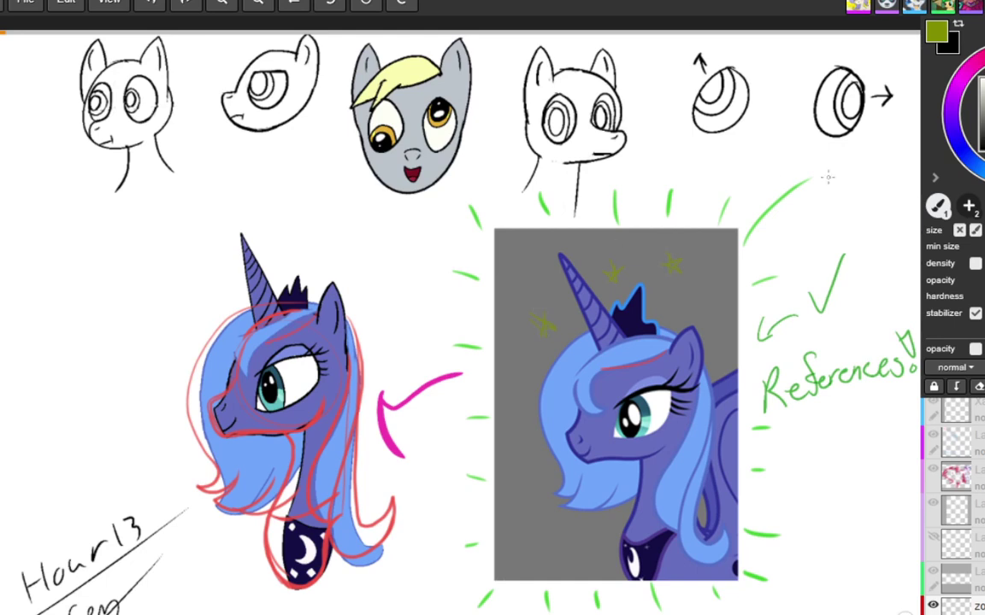
Set the brush to light yellow and scatter more small stars across the reference picture around the pony.
click(983, 85)
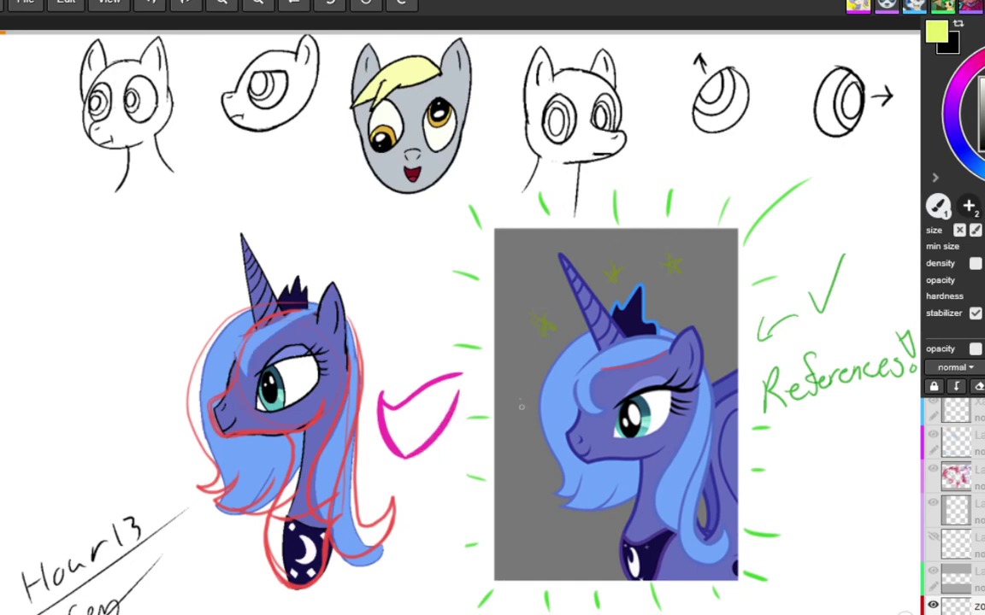
drag(522, 416, 524, 412)
drag(717, 313, 673, 305)
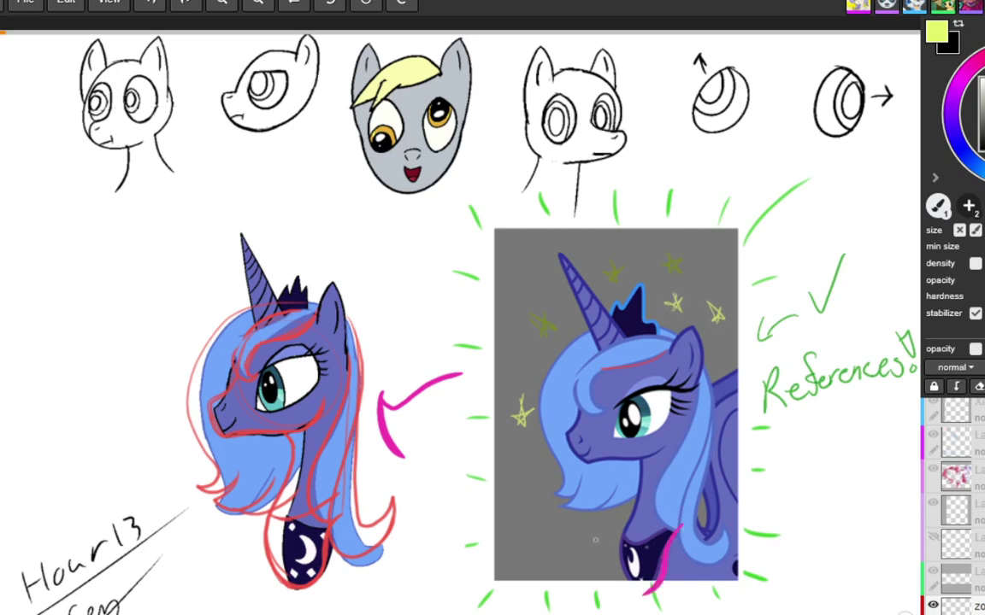
mouse_move(588, 534)
mouse_down()
mouse_move(591, 551)
mouse_move(588, 537)
mouse_up()
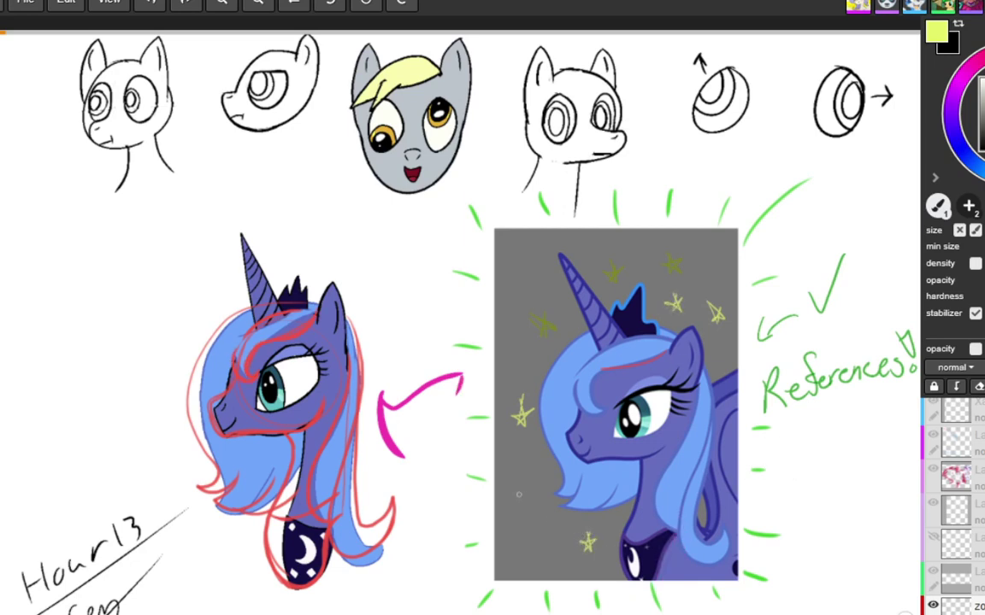
drag(513, 491, 520, 500)
drag(520, 275, 526, 289)
drag(596, 250, 596, 259)
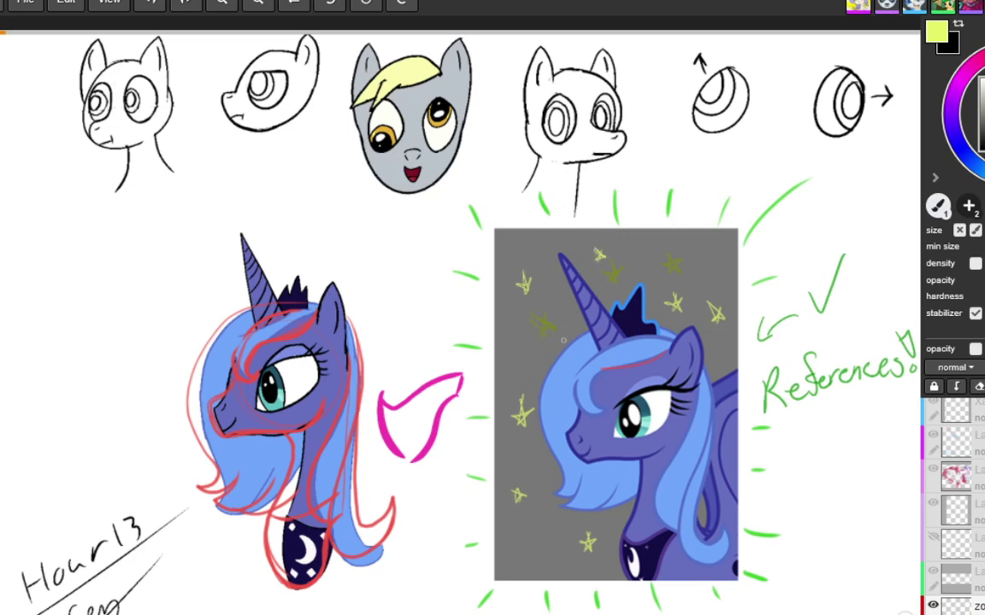
drag(563, 340, 561, 342)
drag(531, 549, 532, 548)
mouse_move(707, 509)
mouse_down()
mouse_move(711, 496)
mouse_move(708, 509)
mouse_up()
drag(509, 356, 518, 345)
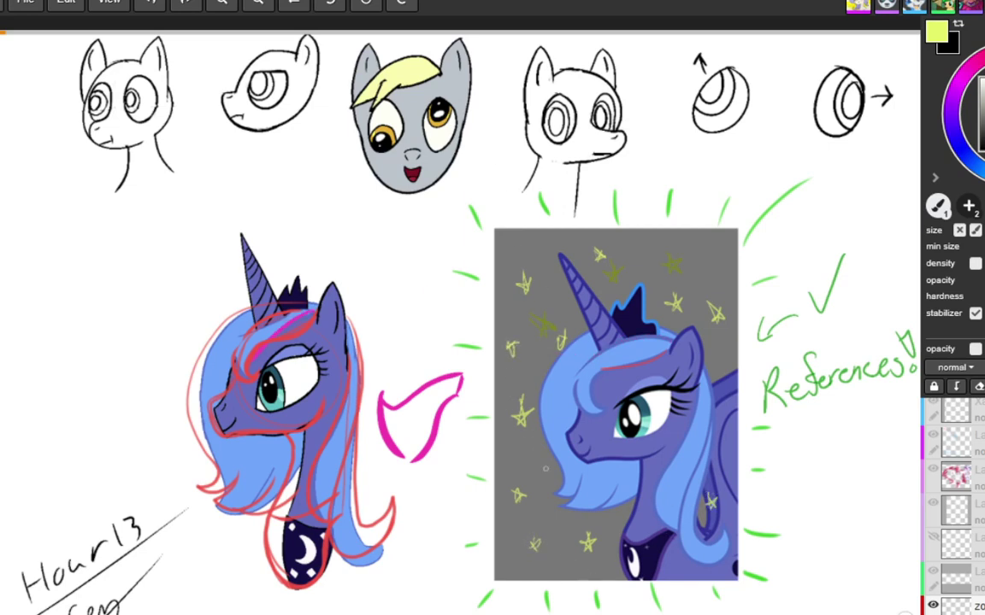
Sketch a curled forelock shape in magenta beside the blue pony's head and undo the stray strokes around it.
key(ctrl+z)
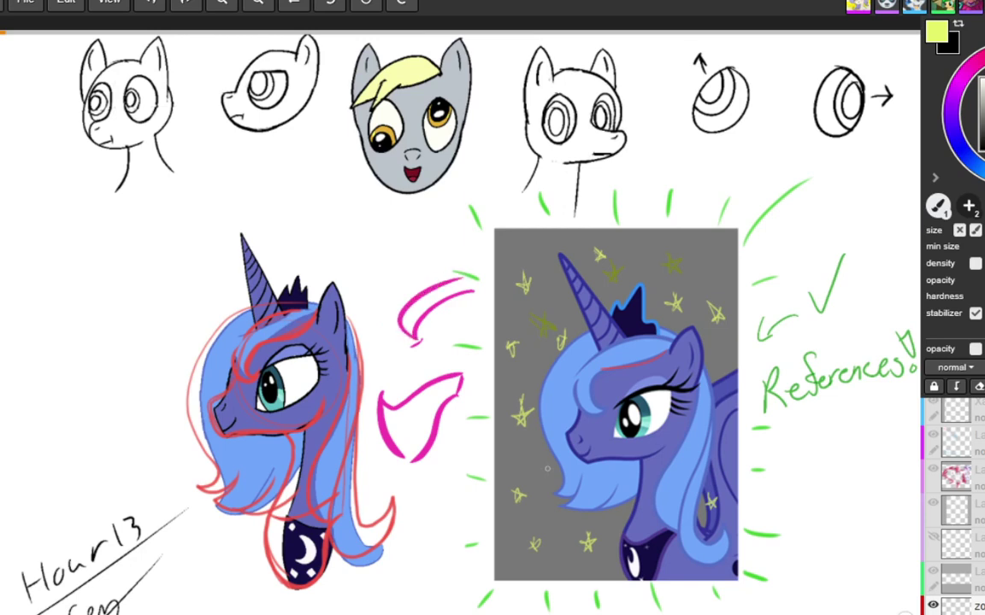
key(ctrl+z)
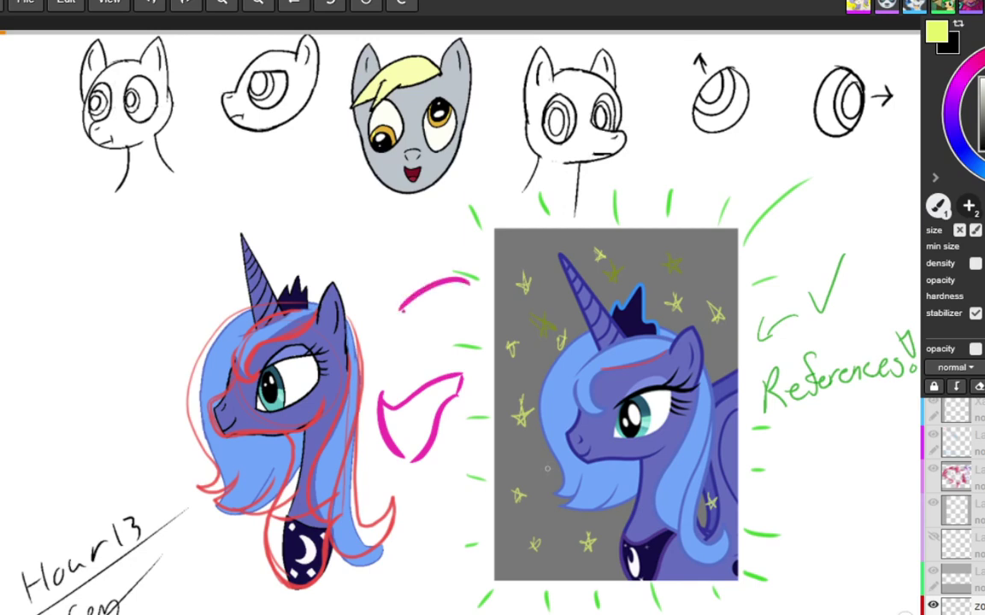
drag(399, 313, 425, 343)
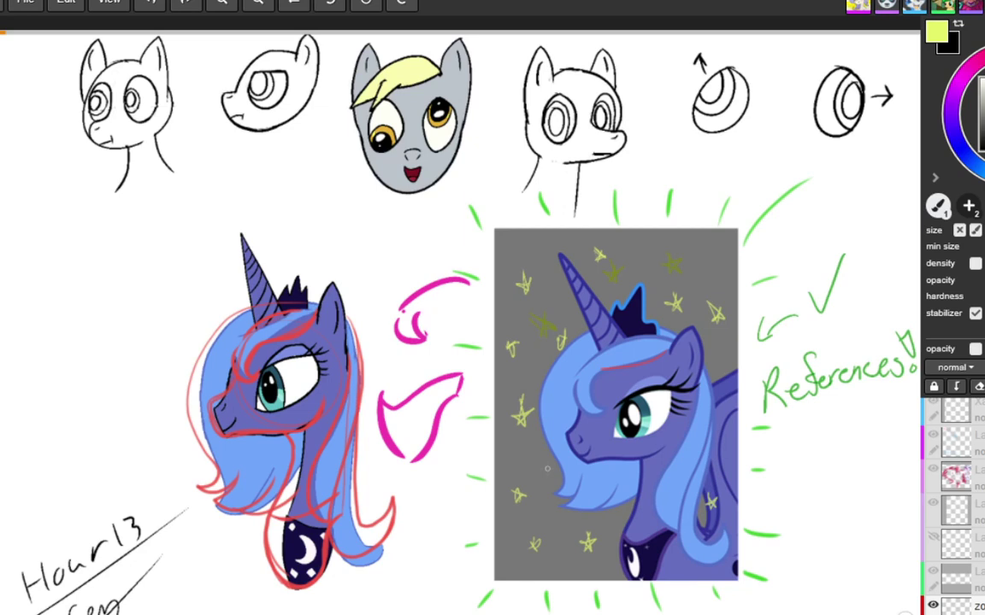
drag(419, 314, 474, 284)
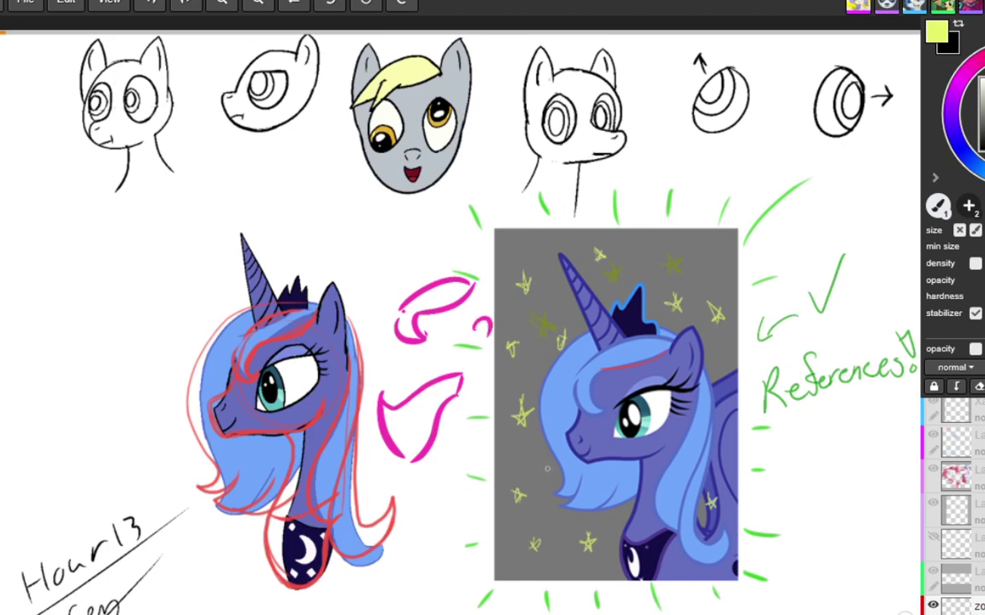
drag(479, 346, 477, 359)
key(ctrl+z)
key(ctrl+z)
key(ctrl+z)
Trace the grey pony's face in magenta and the reference head's construction in red, undoing the extra hair strand beside the grey face.
drag(464, 90, 435, 182)
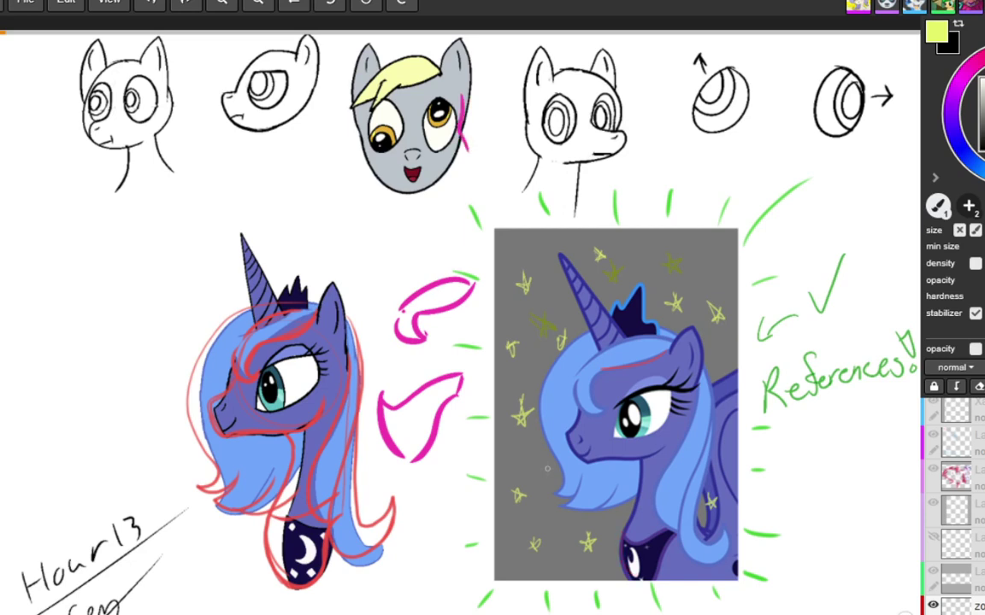
mouse_move(650, 341)
mouse_down()
mouse_move(585, 402)
mouse_move(679, 359)
mouse_up()
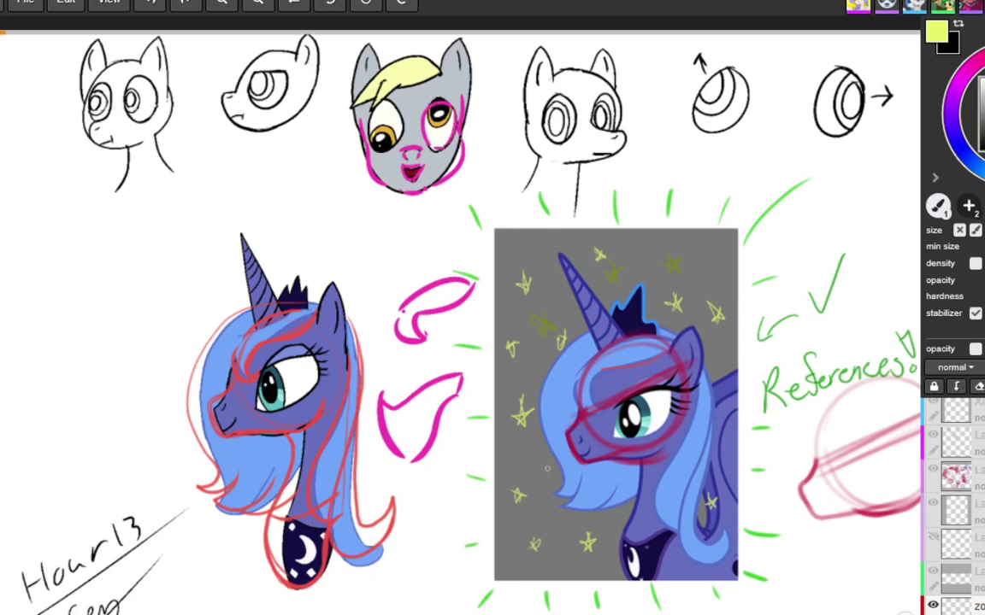
drag(381, 99, 395, 145)
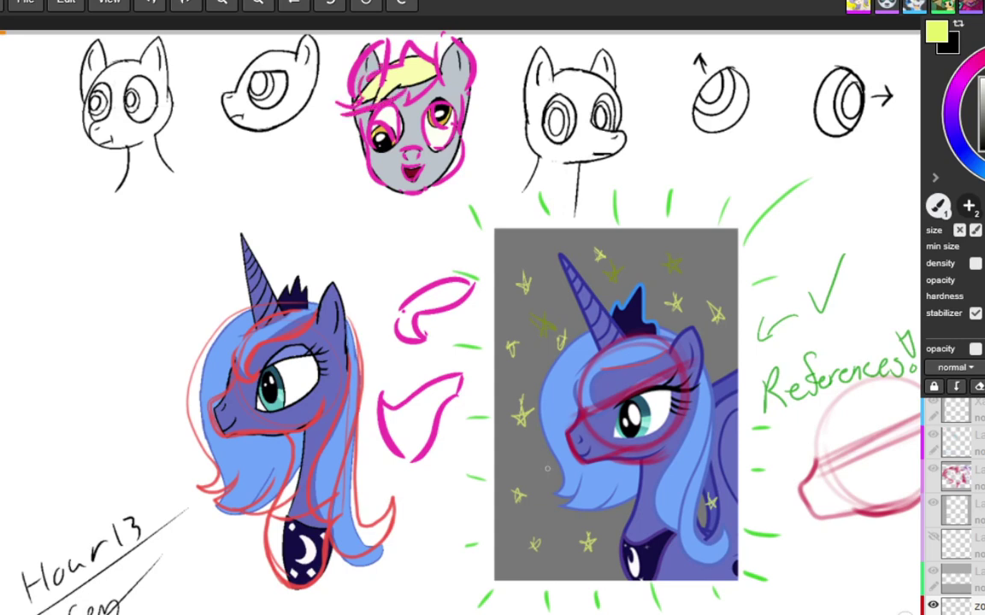
mouse_move(477, 94)
mouse_down()
mouse_move(491, 124)
mouse_move(470, 148)
mouse_up()
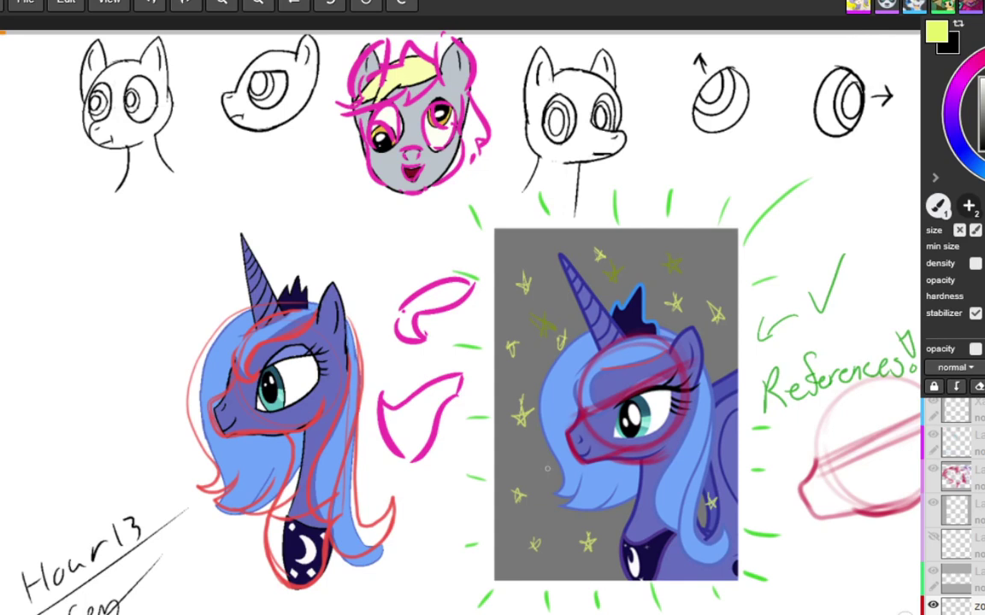
key(ctrl+z)
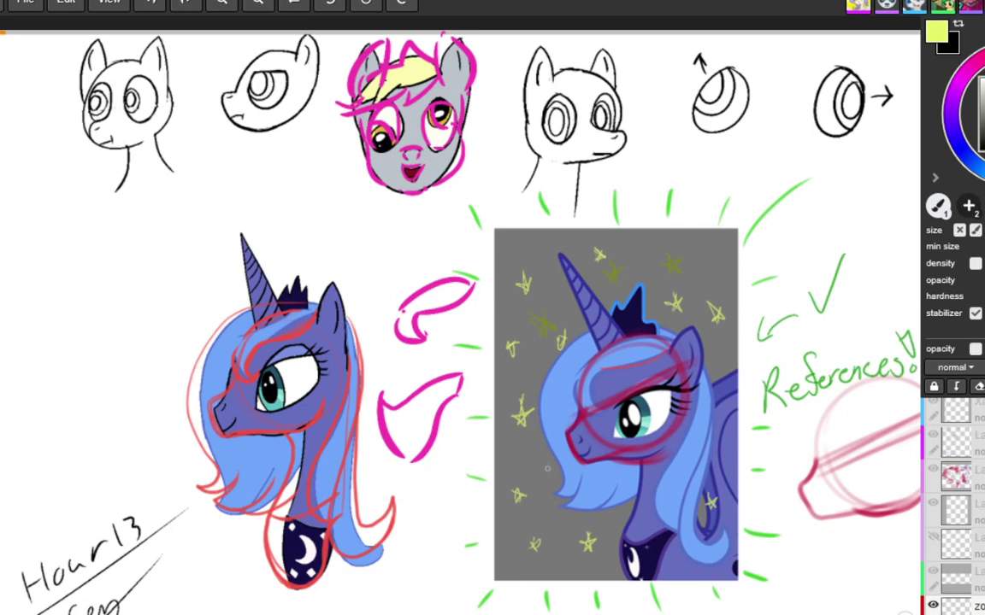
drag(805, 537, 800, 547)
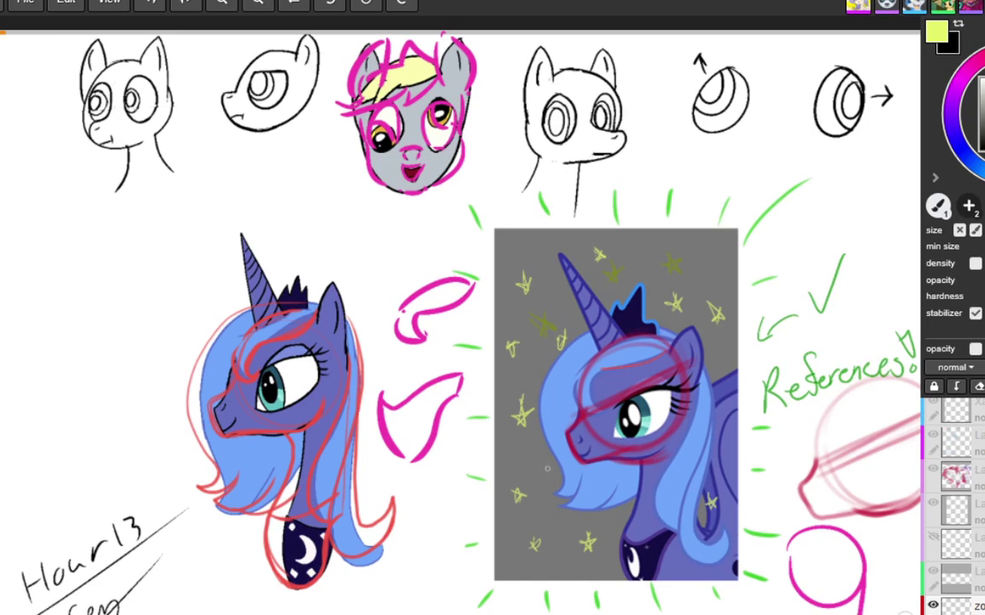
key(ctrl+z)
key(ctrl+z)
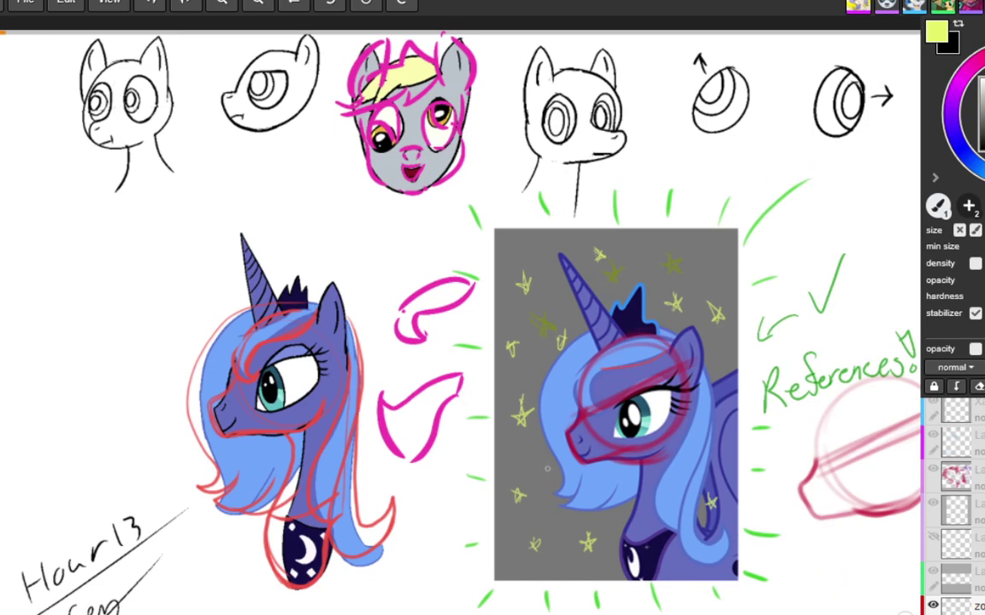
key(ctrl+z)
Sketch a simple magenta pony above the References note, with a head circle, neck, pointed body shape and ear.
mouse_move(828, 193)
mouse_down()
mouse_move(822, 235)
mouse_move(802, 248)
mouse_up()
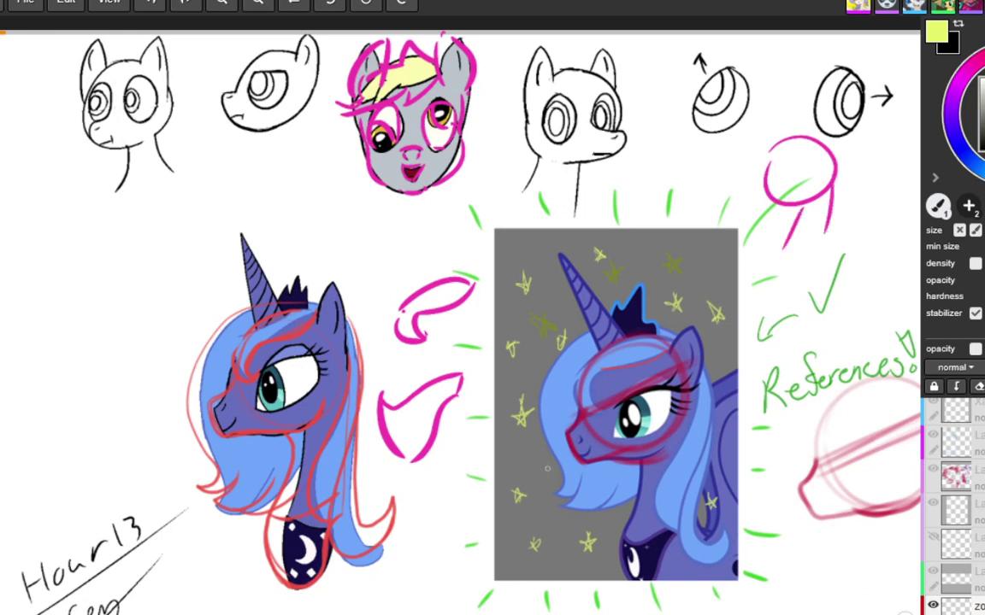
key(ctrl+z)
mouse_move(778, 205)
mouse_down()
mouse_move(783, 248)
mouse_move(809, 249)
mouse_up()
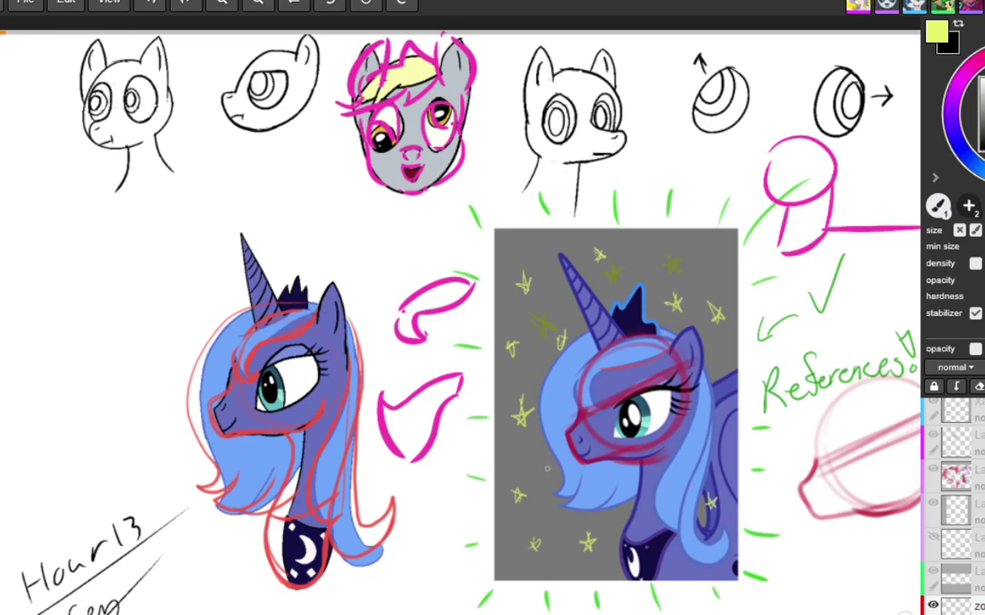
drag(915, 233, 812, 309)
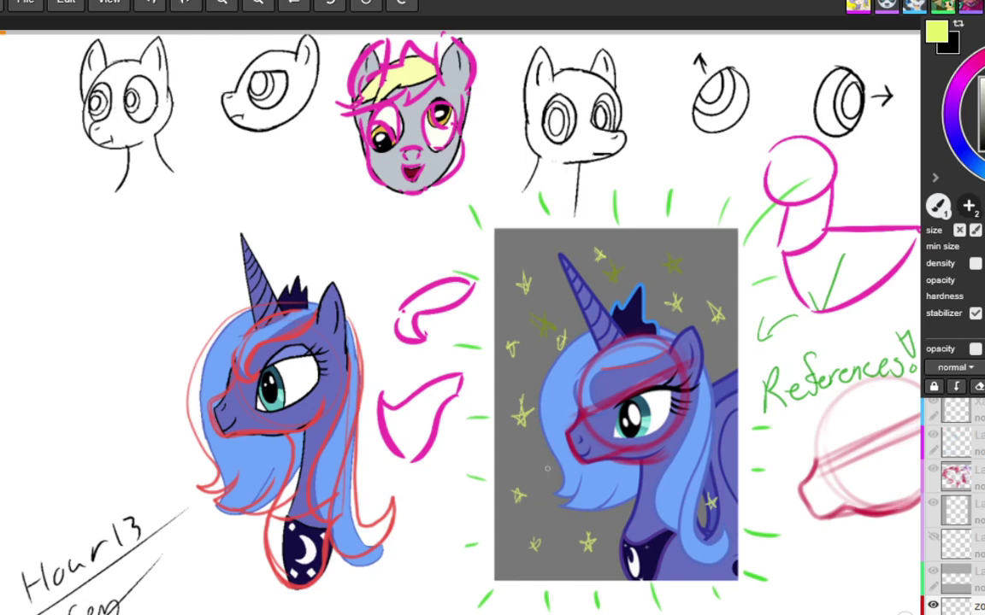
drag(845, 107, 826, 147)
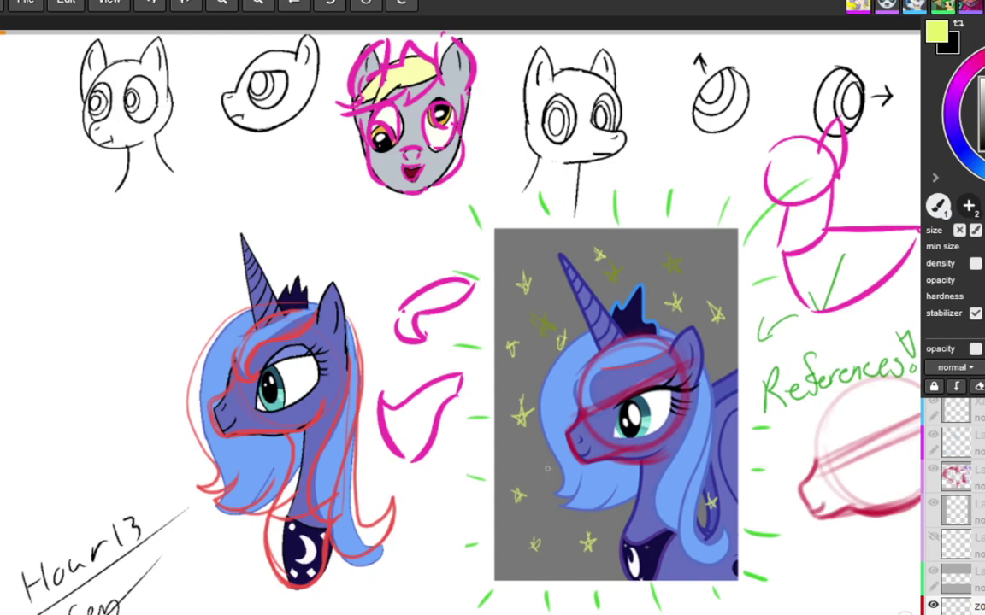
Draw the nostril, forelock and eye on the red head sketch, and the magenta pony's horn, face and front mane, undoing its rear lock.
drag(809, 490, 816, 496)
drag(855, 466, 913, 437)
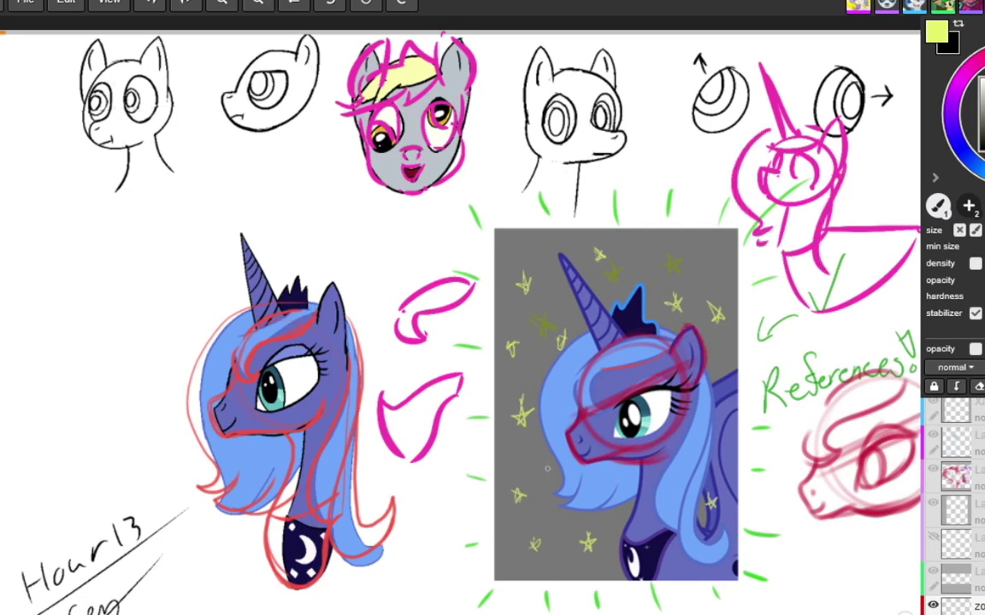
key(ctrl+z)
key(ctrl+z)
key(ctrl+z)
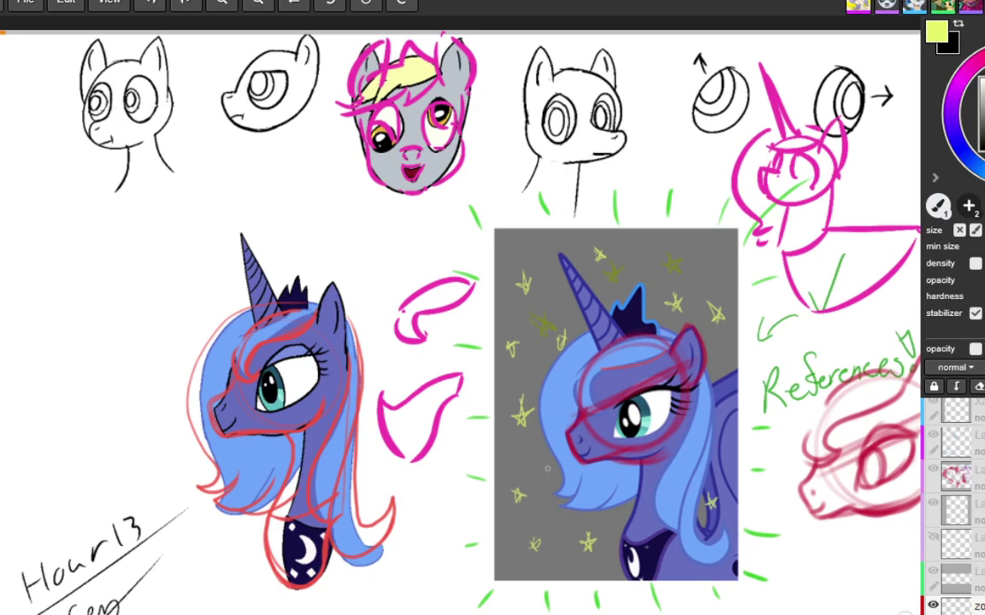
Redraw the magenta pony's rear mane lock from behind the ear down along the neck to the shoulder.
key(ctrl+y)
key(ctrl+y)
key(ctrl+y)
key(ctrl+z)
key(ctrl+y)
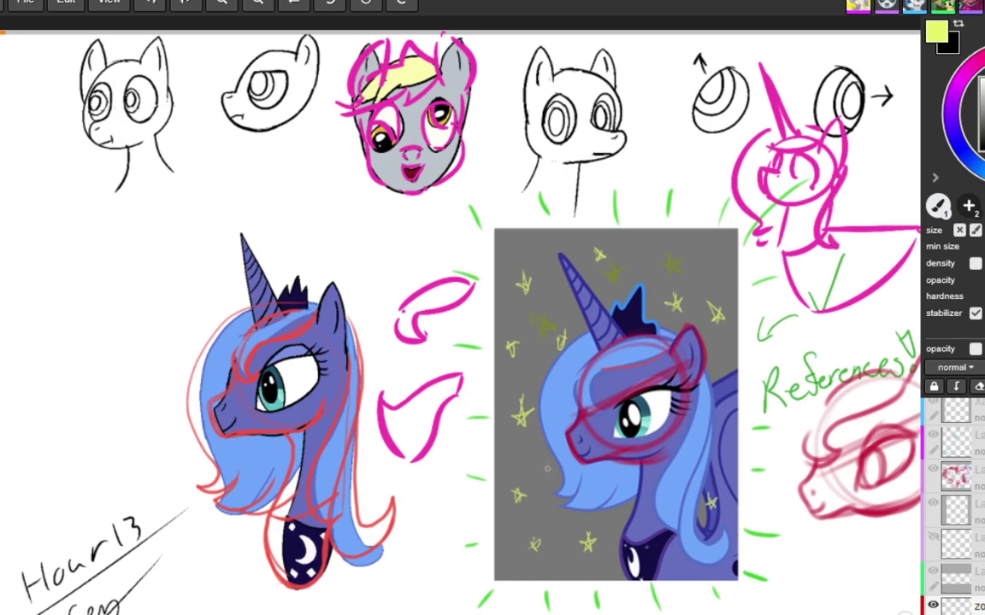
key(ctrl+y)
key(ctrl+z)
key(ctrl+y)
key(ctrl+z)
key(ctrl+y)
key(ctrl+y)
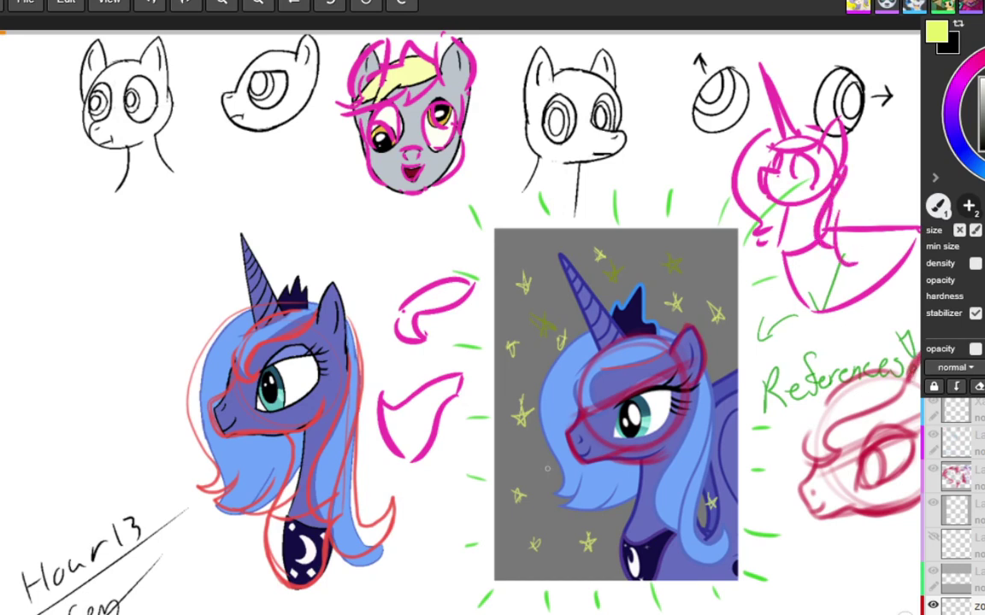
Curl the tip of the magenta pony's mane lock at the shoulder and add a pointed horn to the red head sketch.
key(ctrl+z)
key(ctrl+y)
key(ctrl+y)
key(ctrl+y)
key(ctrl+y)
key(ctrl+z)
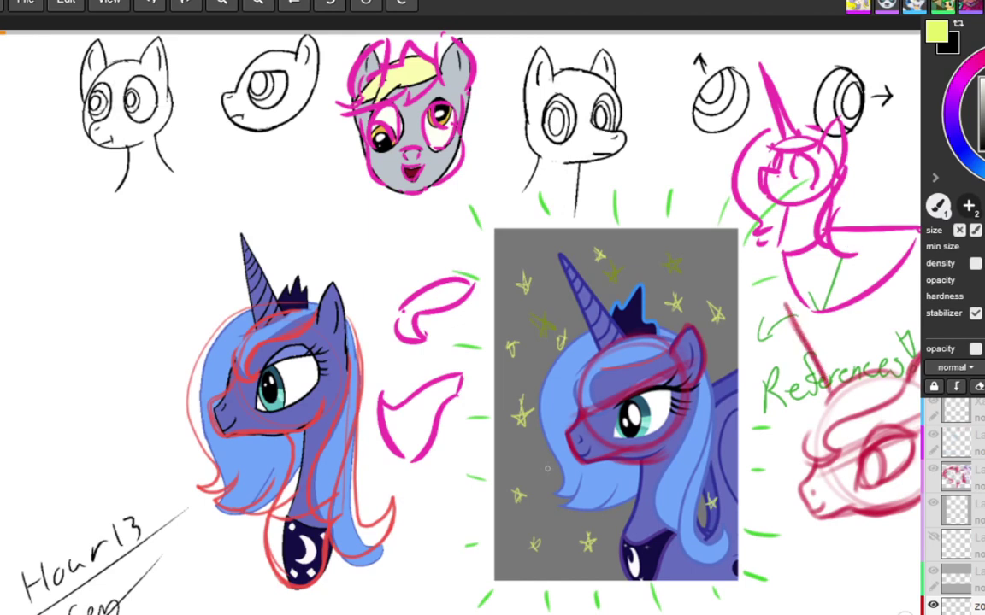
key(ctrl+y)
key(ctrl+z)
key(ctrl+y)
key(ctrl+z)
key(ctrl+y)
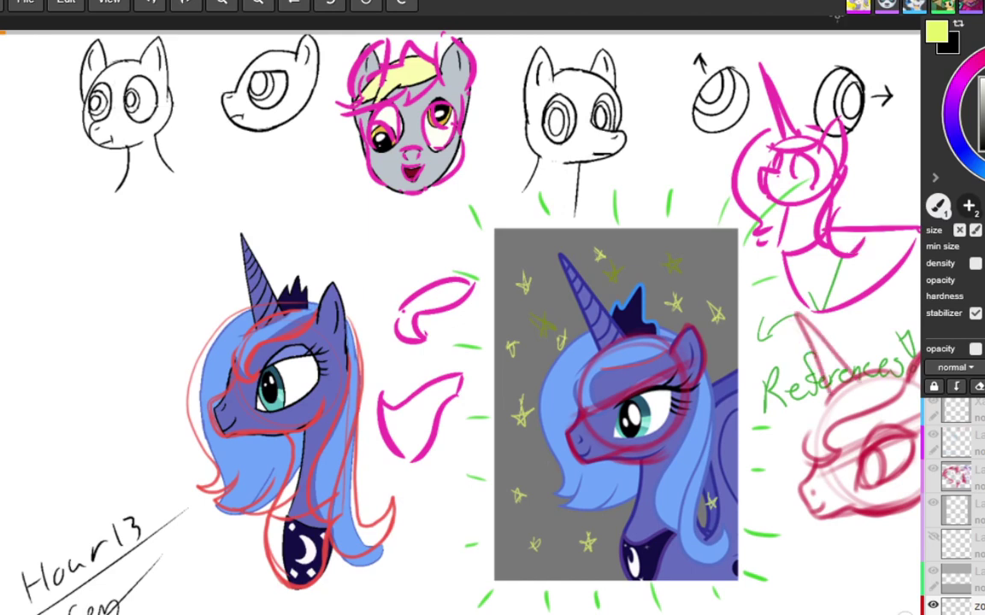
key(ctrl+z)
key(ctrl+y)
key(ctrl+y)
key(ctrl+y)
key(ctrl+z)
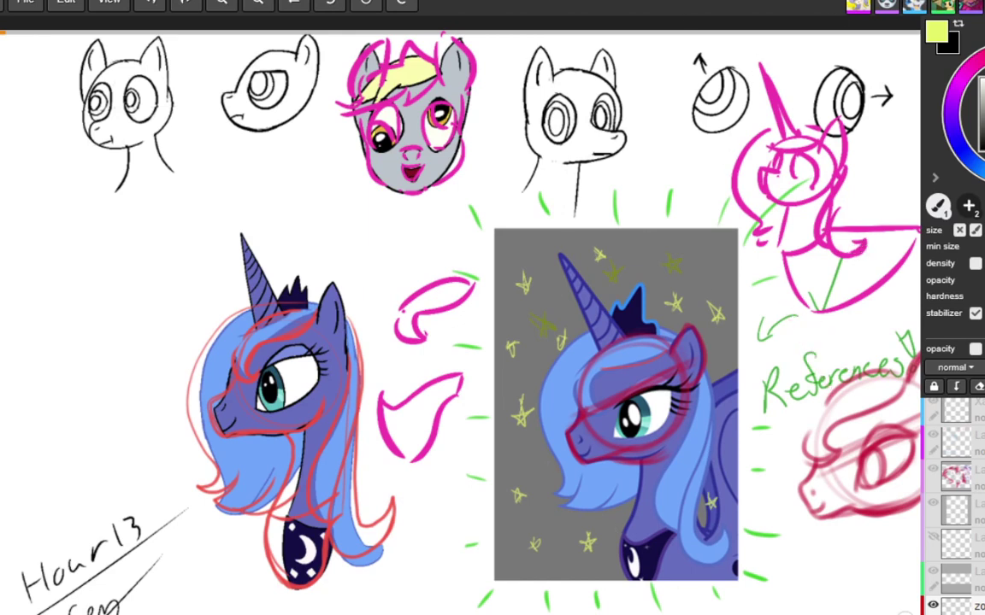
key(ctrl+y)
key(ctrl+y)
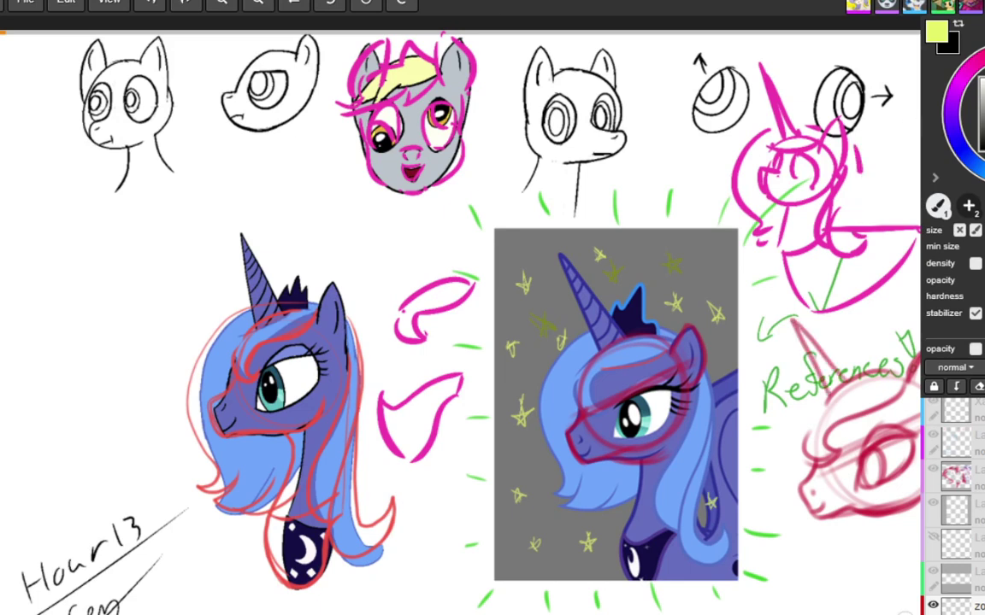
Extend the magenta pony's rear mane strand and fill in its eye with a pupil.
key(ctrl+y)
key(ctrl+y)
key(ctrl+y)
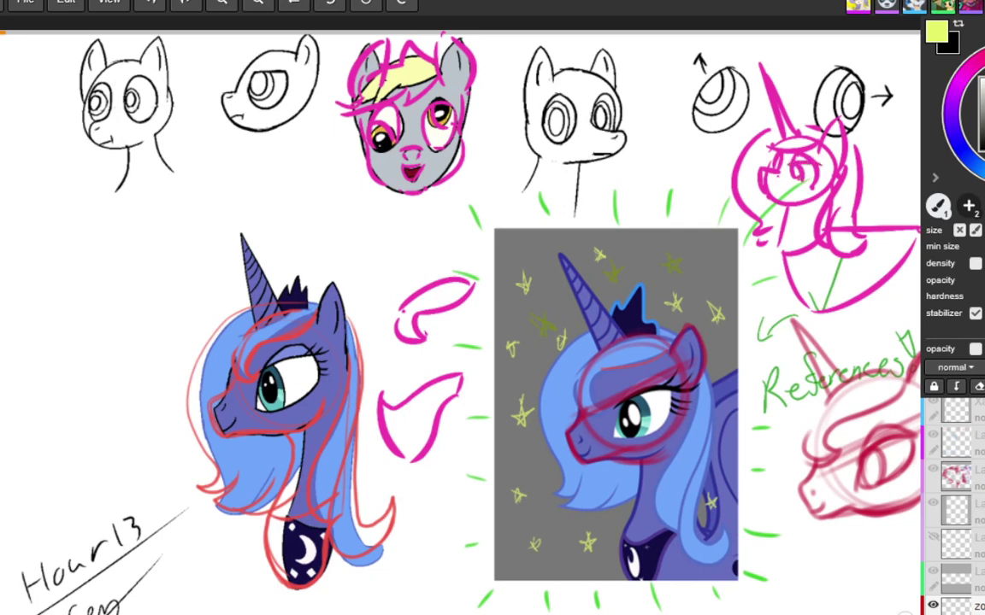
Outline the magenta pony's raised wing behind its mane, adjusting the strokes with undo and redo.
key(ctrl+z)
key(ctrl+y)
key(ctrl+z)
key(ctrl+y)
key(ctrl+y)
key(ctrl+z)
key(ctrl+y)
key(ctrl+z)
key(ctrl+y)
key(ctrl+y)
key(ctrl+z)
key(ctrl+y)
key(ctrl+y)
key(ctrl+z)
key(ctrl+y)
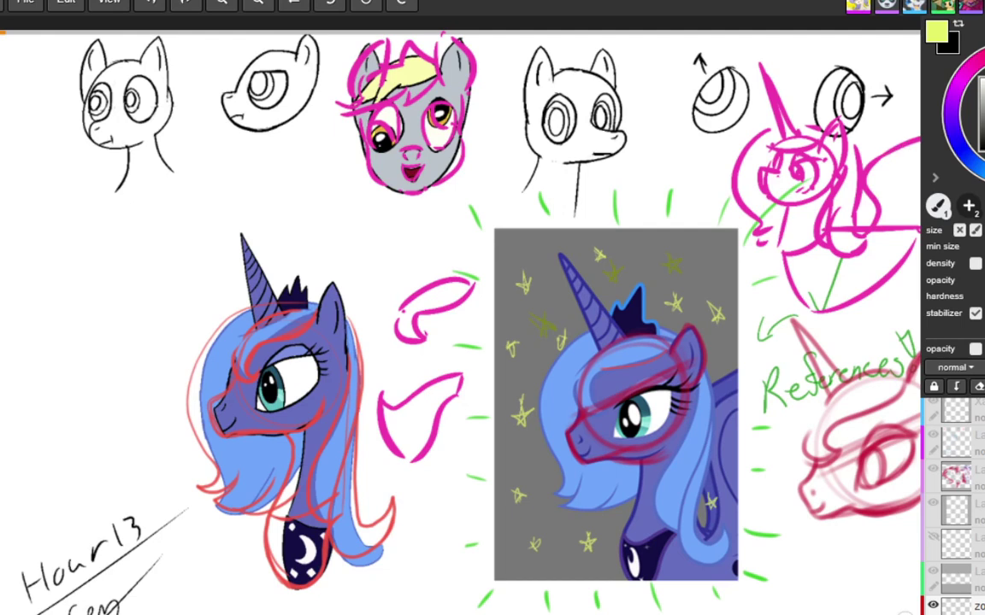
Add feather lines inside the magenta pony's wing and a mane arc over the red head sketch.
key(ctrl+y)
key(ctrl+z)
key(ctrl+y)
key(ctrl+z)
key(ctrl+y)
key(ctrl+z)
key(ctrl+y)
key(ctrl+y)
key(ctrl+z)
key(ctrl+y)
key(ctrl+z)
key(ctrl+y)
key(ctrl+y)
key(ctrl+y)
key(ctrl+z)
key(ctrl+y)
key(ctrl+y)
key(ctrl+y)
key(ctrl+y)
key(ctrl+y)
key(ctrl+y)
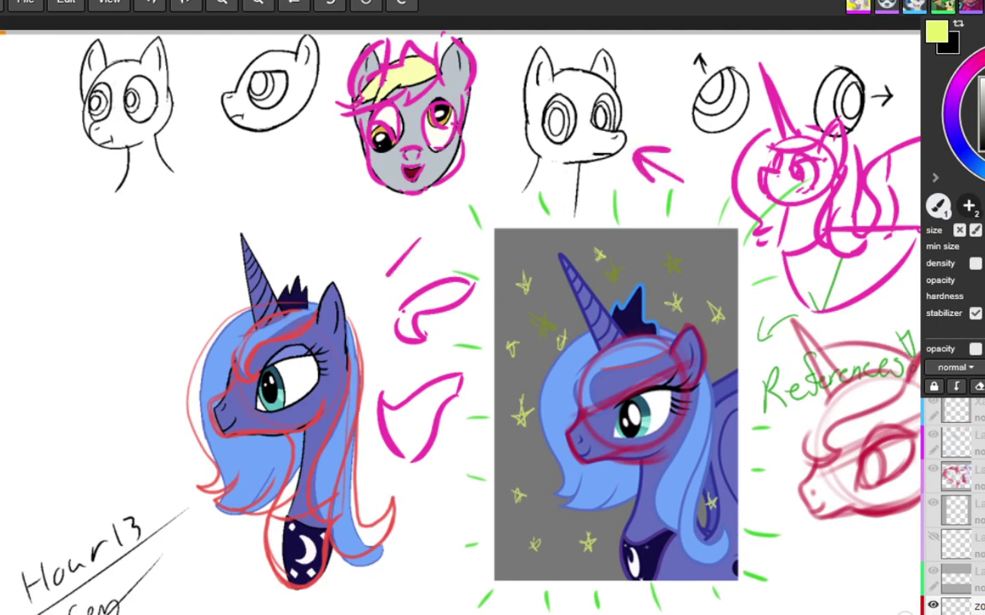
Try pointing magenta arrows at two of the black head sketches and the blue pony.
key(ctrl+y)
key(ctrl+y)
key(ctrl+z)
key(ctrl+y)
key(ctrl+y)
key(ctrl+y)
key(ctrl+z)
key(ctrl+y)
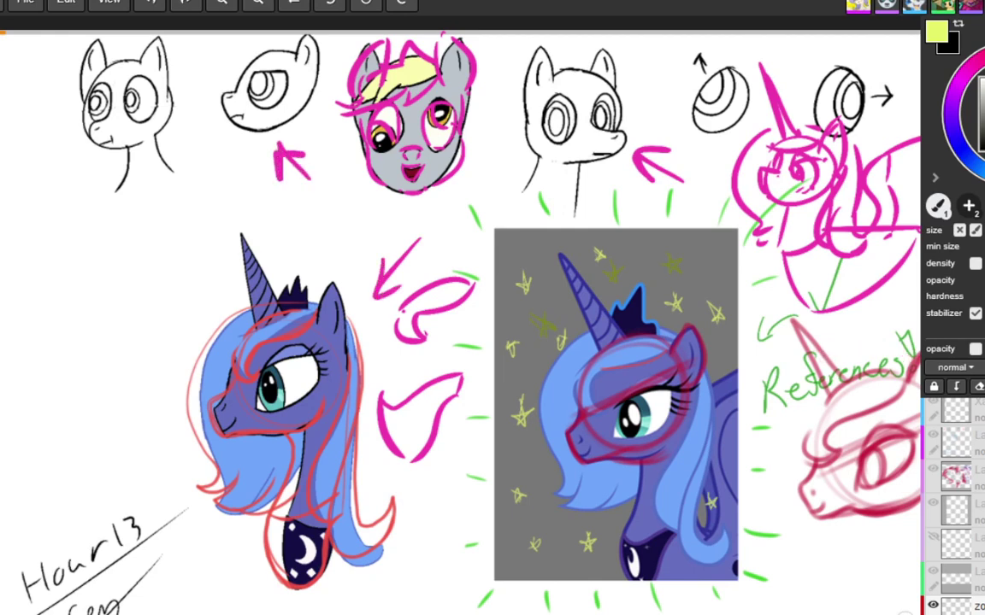
key(ctrl+z)
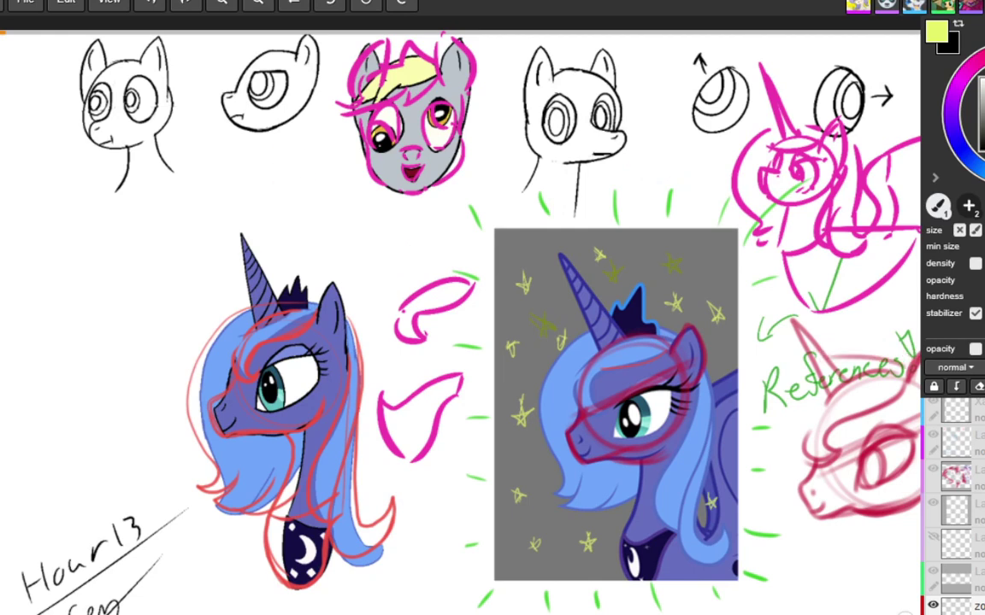
Draw the flowing front mane around the red head sketch down below its chin, and refine the magenta wing's feathers.
key(ctrl+y)
key(ctrl+z)
key(ctrl+y)
key(ctrl+y)
key(ctrl+z)
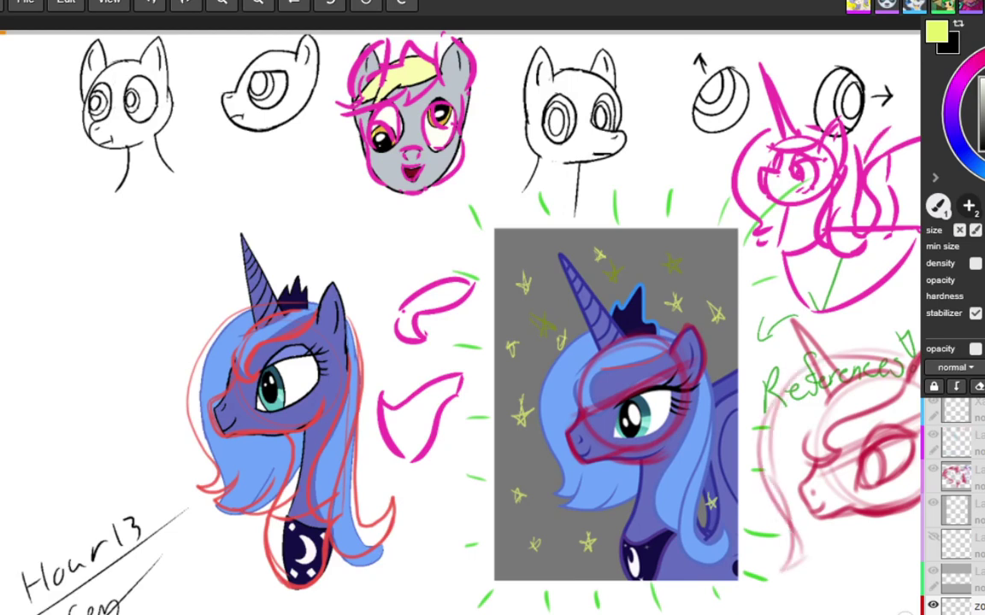
key(ctrl+y)
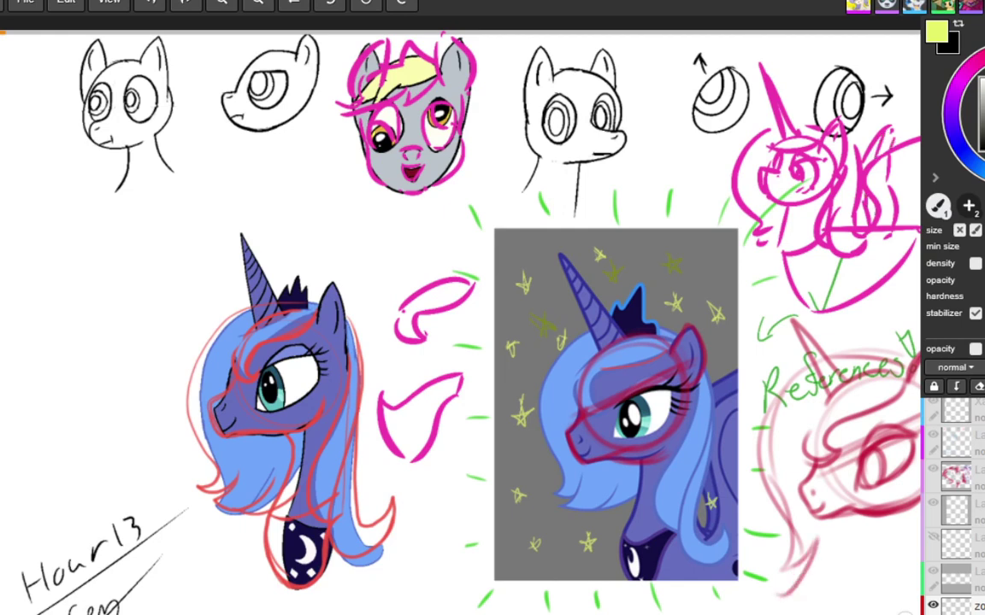
key(ctrl+y)
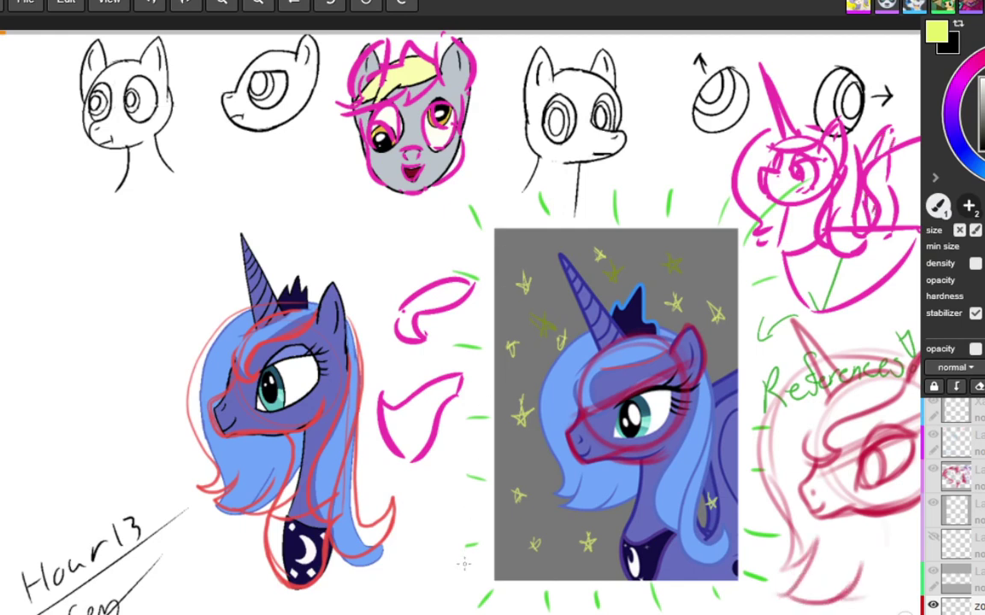
On the purple-haired character in the yellow uniform, trace the face's centre line, chin and both cheek edges in magenta.
drag(458, 521, 944, 293)
drag(128, 521, 658, 333)
drag(472, 415, 579, 279)
scroll(578, 279, down, 2)
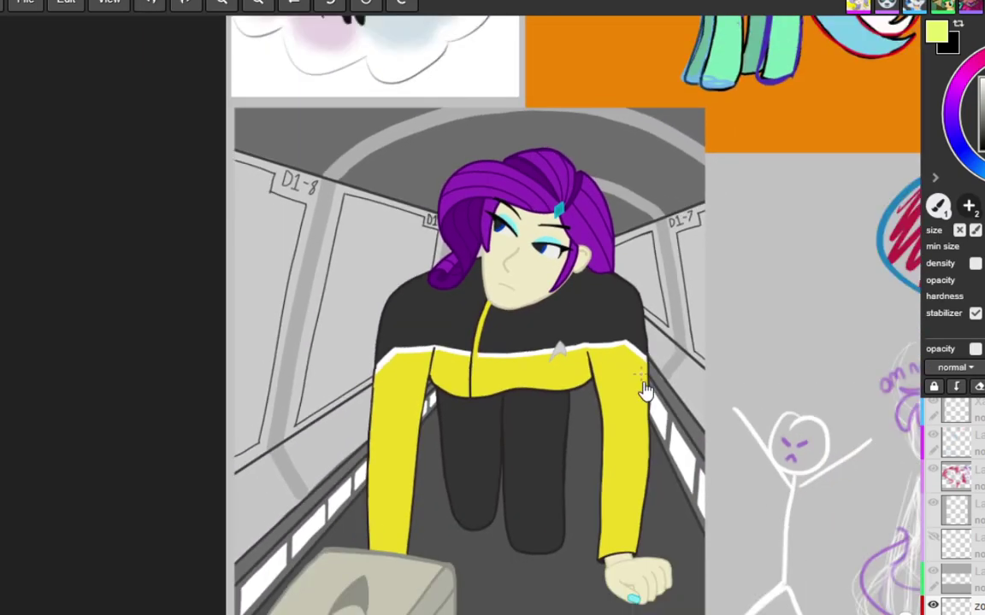
mouse_move(644, 389)
mouse_down()
mouse_move(591, 325)
mouse_move(600, 325)
mouse_up()
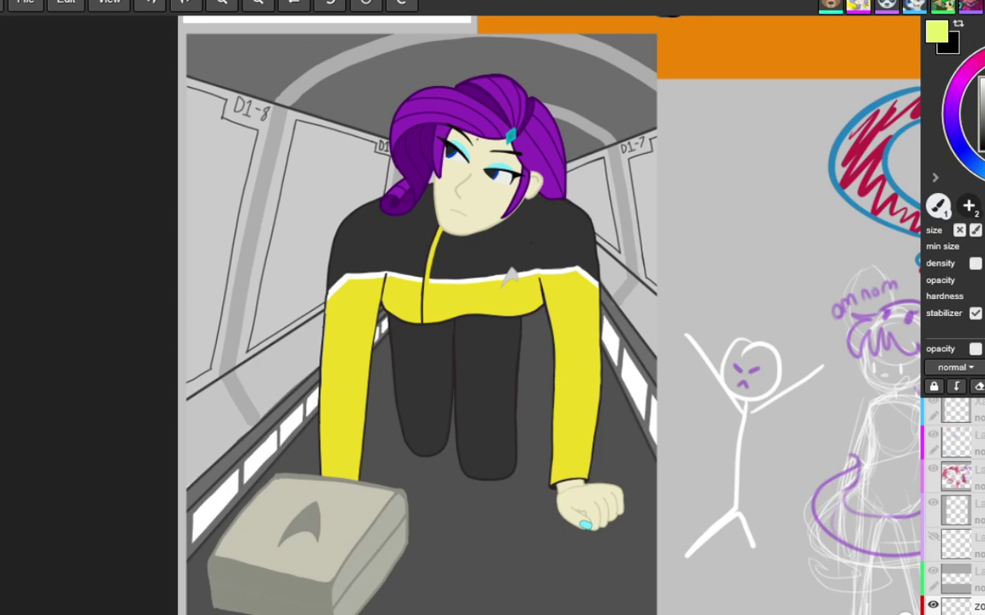
drag(472, 137, 460, 231)
drag(445, 232, 481, 234)
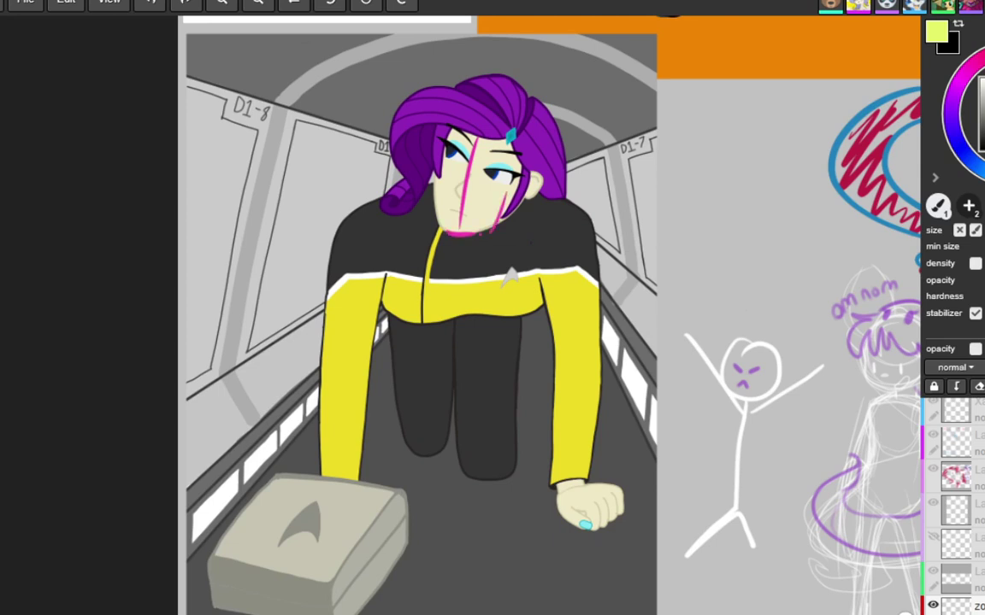
drag(513, 153, 489, 229)
key(ctrl+z)
key(ctrl+z)
drag(517, 161, 490, 226)
mouse_move(446, 143)
mouse_down()
mouse_move(444, 211)
mouse_move(433, 221)
mouse_up()
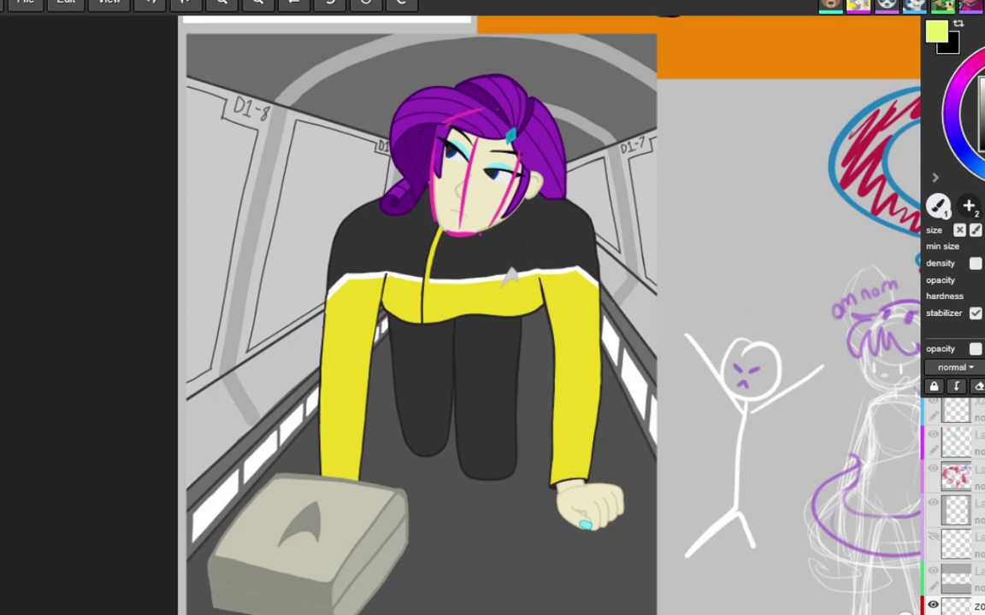
Draw a magenta arc across the character's forehead beneath the hair to close the top of the head shape.
mouse_move(492, 109)
mouse_down()
mouse_move(447, 121)
mouse_move(518, 141)
mouse_up()
key(ctrl+z)
key(ctrl+z)
drag(442, 126, 518, 143)
key(ctrl+z)
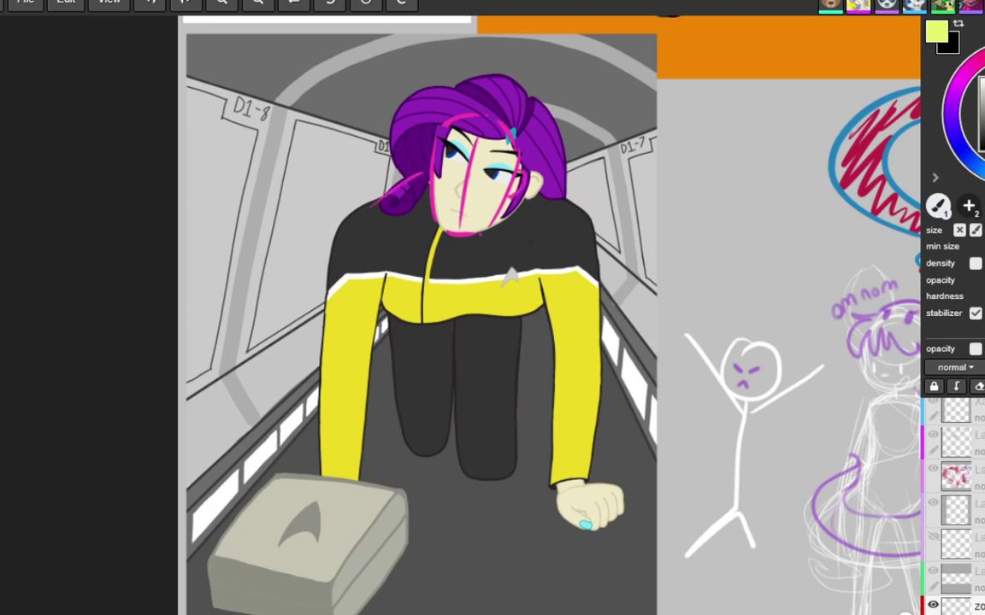
Draw lowered magenta shoulder lines sloping outward from both sides of the character's head, redoing the first one.
mouse_move(427, 178)
mouse_down()
mouse_move(357, 224)
mouse_move(369, 205)
mouse_up()
key(ctrl+z)
key(ctrl+z)
drag(426, 178, 372, 204)
key(ctrl+z)
key(ctrl+z)
drag(428, 178, 352, 215)
drag(522, 188, 553, 198)
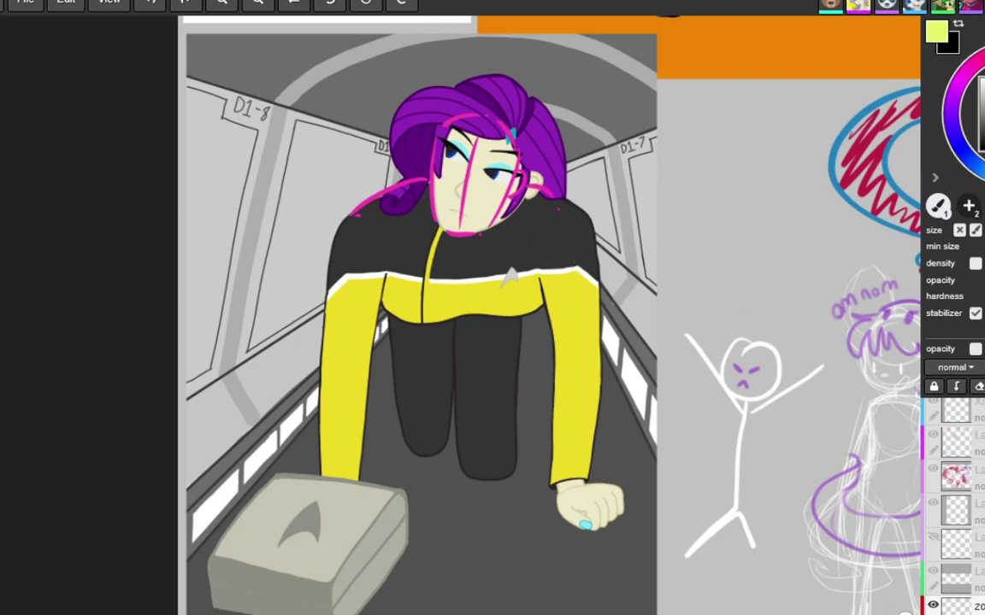
Trace a corrected magenta outer edge for the arm with the visible fist, from shoulder to wrist, including the sleeve cuff.
mouse_move(558, 209)
mouse_down()
mouse_move(589, 331)
mouse_move(582, 376)
mouse_up()
key(ctrl+z)
key(ctrl+z)
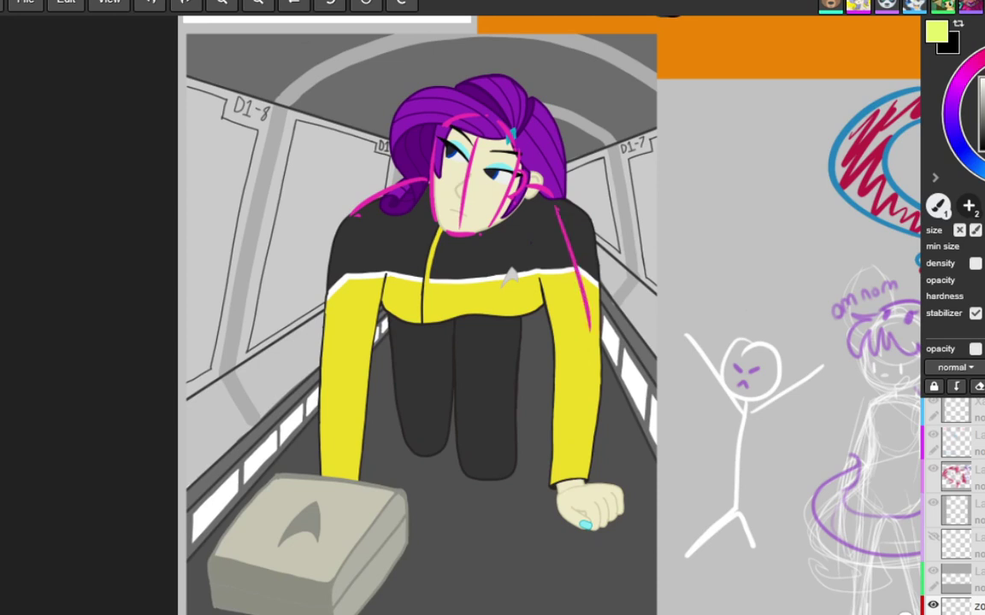
drag(595, 334, 588, 451)
key(ctrl+z)
mouse_move(578, 264)
mouse_down()
mouse_move(594, 494)
mouse_move(549, 490)
mouse_up()
key(ctrl+z)
key(ctrl+z)
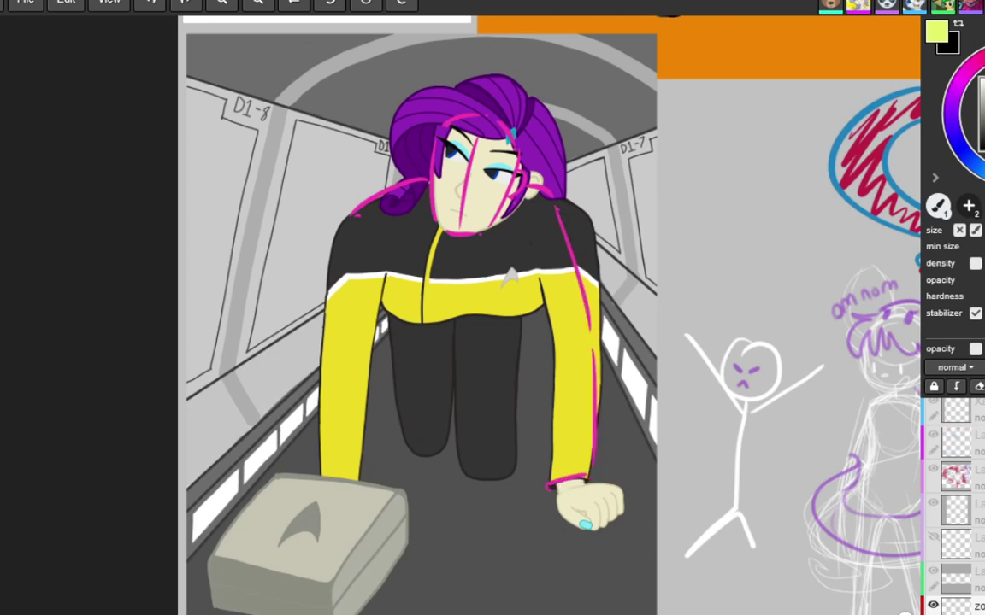
Redraw the inner edge of the arm with the visible fist in magenta, from the armpit down to the cuff.
drag(545, 448, 539, 482)
drag(545, 363, 542, 478)
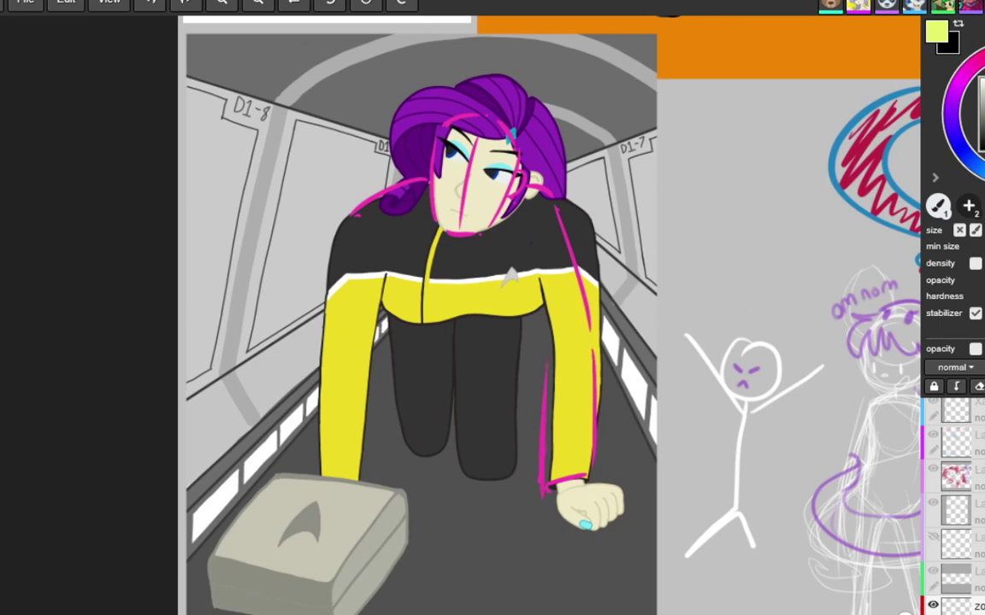
key(ctrl+z)
mouse_move(528, 271)
mouse_down()
mouse_move(556, 319)
mouse_move(544, 478)
mouse_up()
key(ctrl+z)
key(ctrl+z)
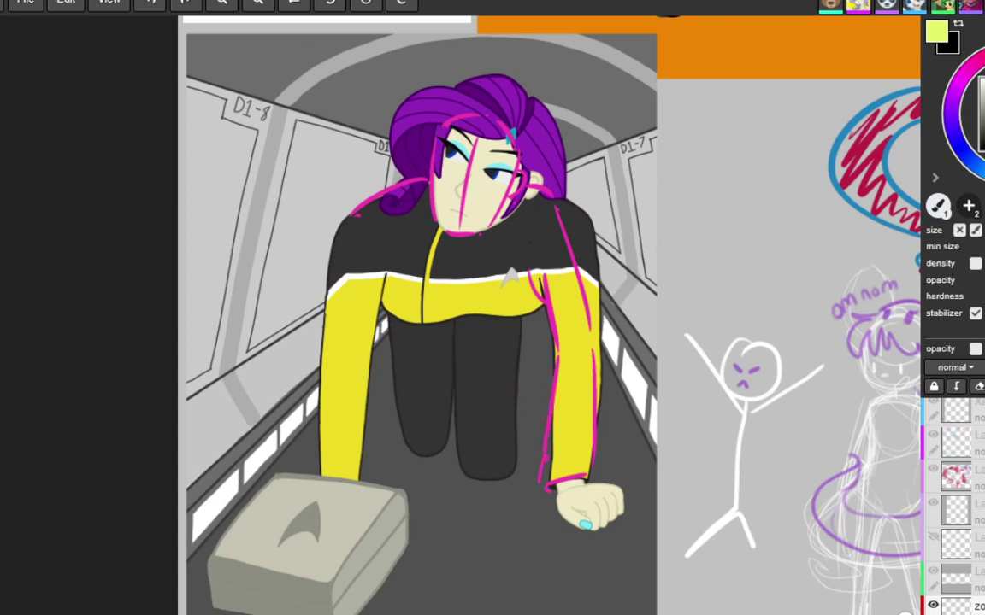
Draw magenta curves along the underside of the chest and a side stroke beside the arm above the case.
drag(397, 304, 533, 313)
drag(389, 257, 385, 313)
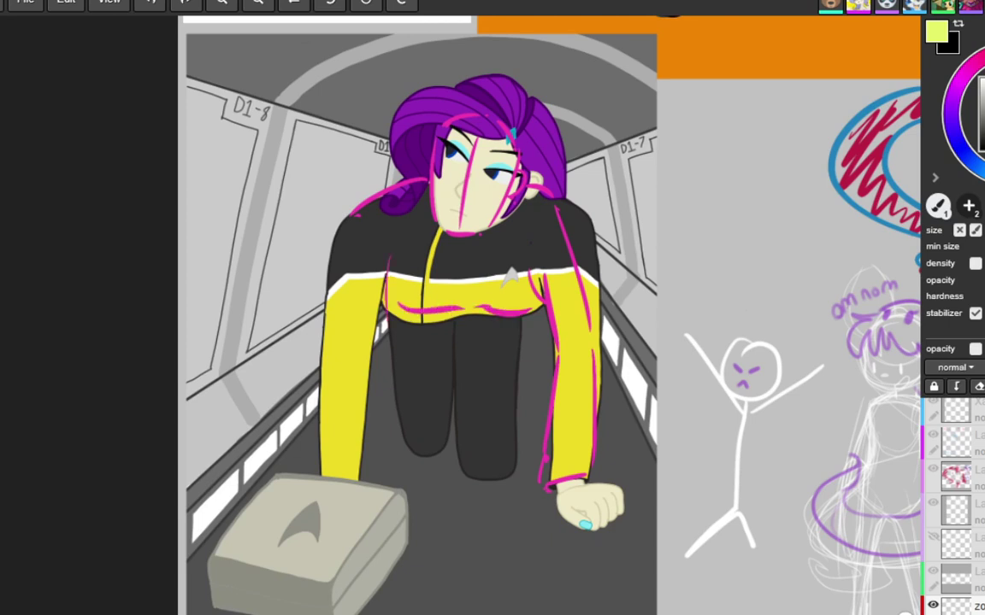
key(ctrl+z)
key(ctrl+z)
mouse_move(405, 271)
mouse_down()
mouse_move(391, 341)
mouse_move(404, 292)
mouse_move(403, 318)
mouse_up()
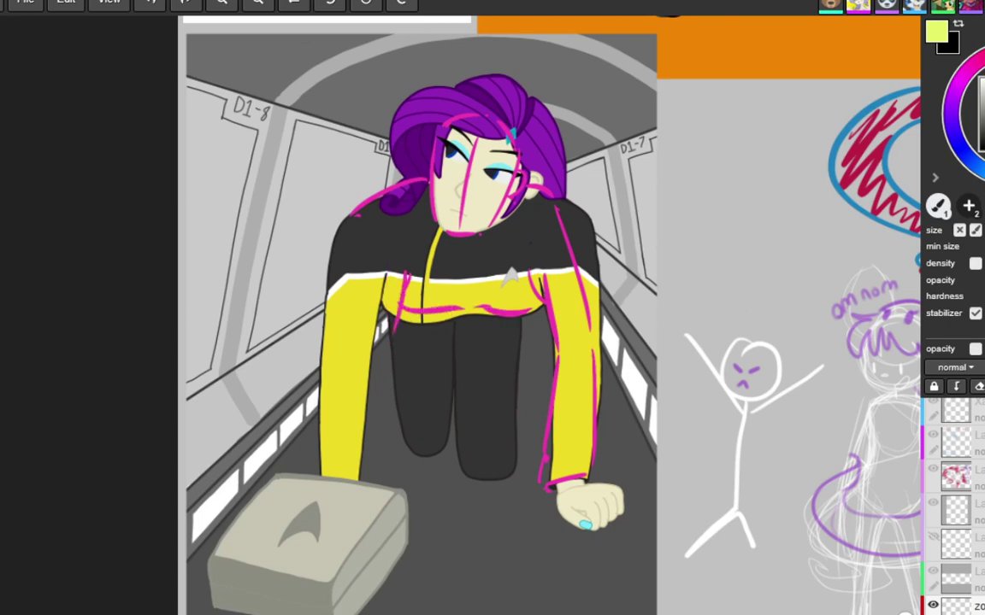
Redraw the inner edge of the arm above the case in magenta, from the armpit down to the case.
key(ctrl+z)
key(ctrl+z)
drag(411, 274, 392, 341)
key(ctrl+z)
drag(397, 276, 361, 503)
key(ctrl+z)
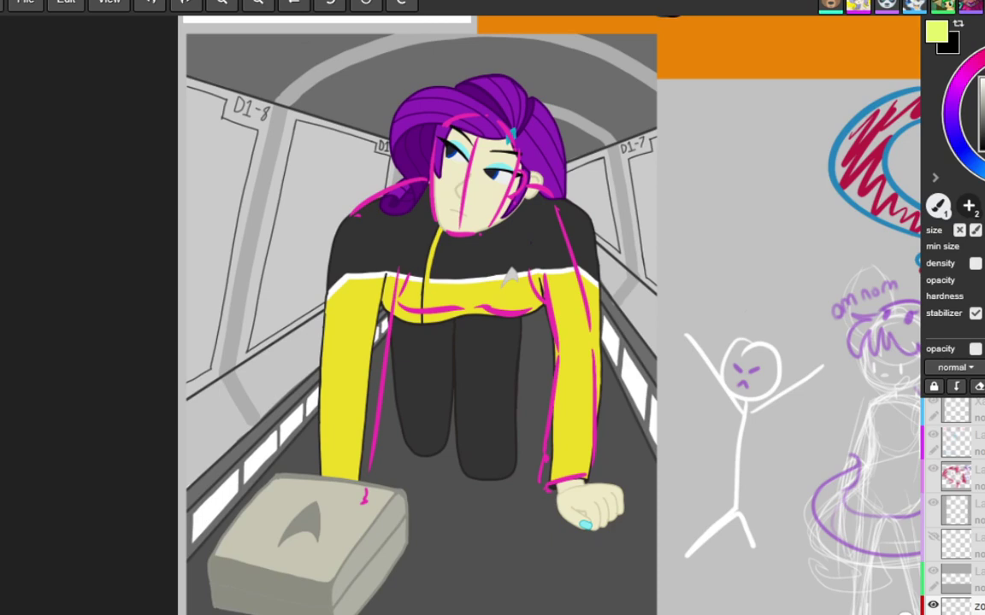
Draw a small magenta shoulder curve and the corrected outer edge of the arm above the case, down to the case's top.
drag(354, 215, 348, 272)
key(ctrl+z)
mouse_move(350, 216)
mouse_down()
mouse_move(374, 250)
mouse_move(355, 239)
mouse_move(354, 309)
mouse_up()
key(ctrl+z)
key(ctrl+z)
drag(531, 413, 519, 469)
key(ctrl+z)
mouse_move(349, 250)
mouse_down()
mouse_move(326, 393)
mouse_move(330, 500)
mouse_up()
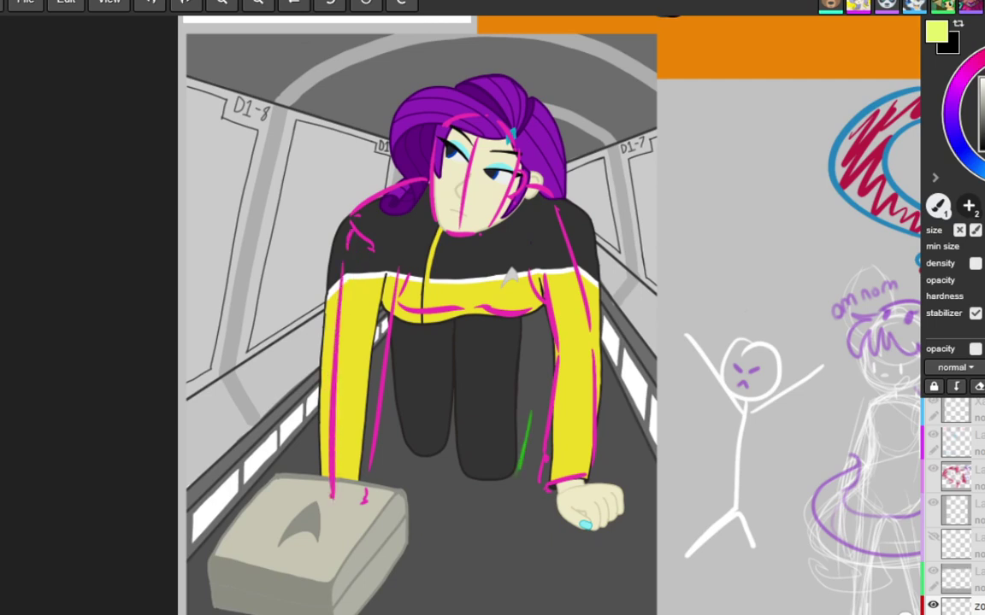
key(ctrl+z)
key(ctrl+z)
drag(347, 251, 321, 501)
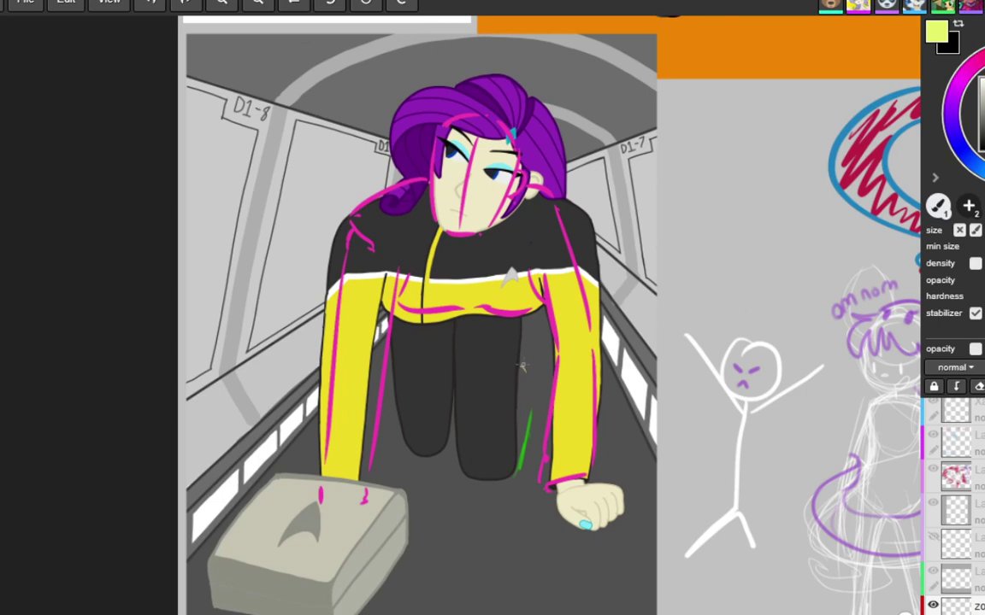
Sketch thin light-yellow curves beside the leg nearer the fist and a short one between the legs.
drag(522, 359, 530, 389)
mouse_move(524, 352)
mouse_down()
mouse_move(534, 404)
mouse_move(518, 461)
mouse_up()
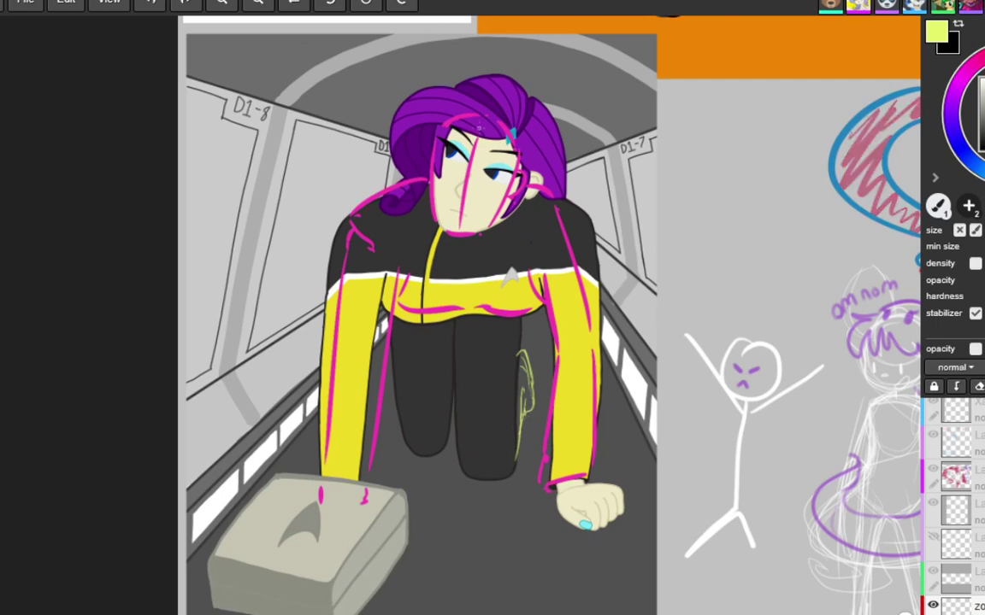
mouse_move(517, 353)
mouse_down()
mouse_move(523, 346)
mouse_move(531, 392)
mouse_up()
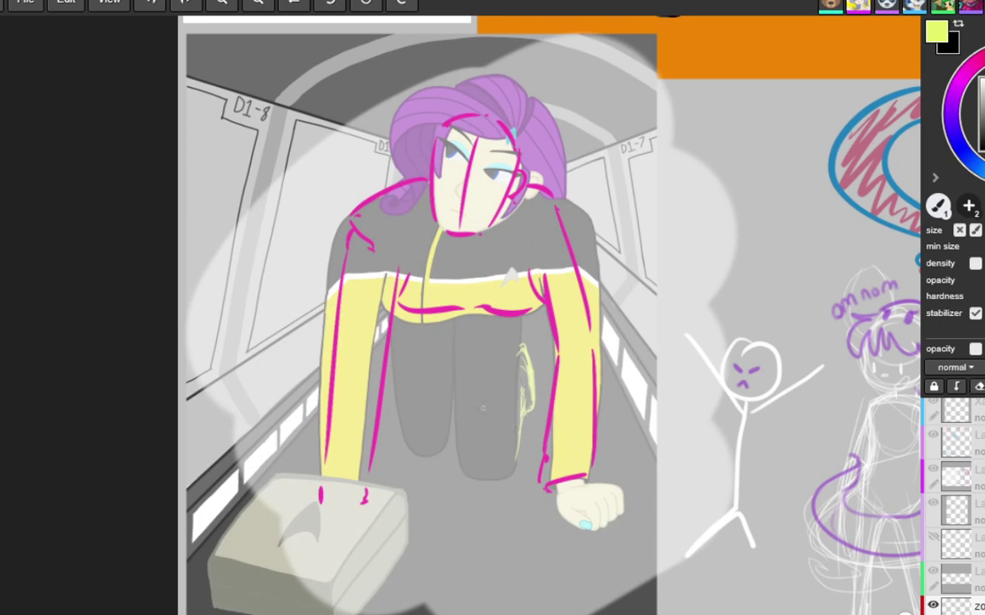
drag(454, 420, 449, 439)
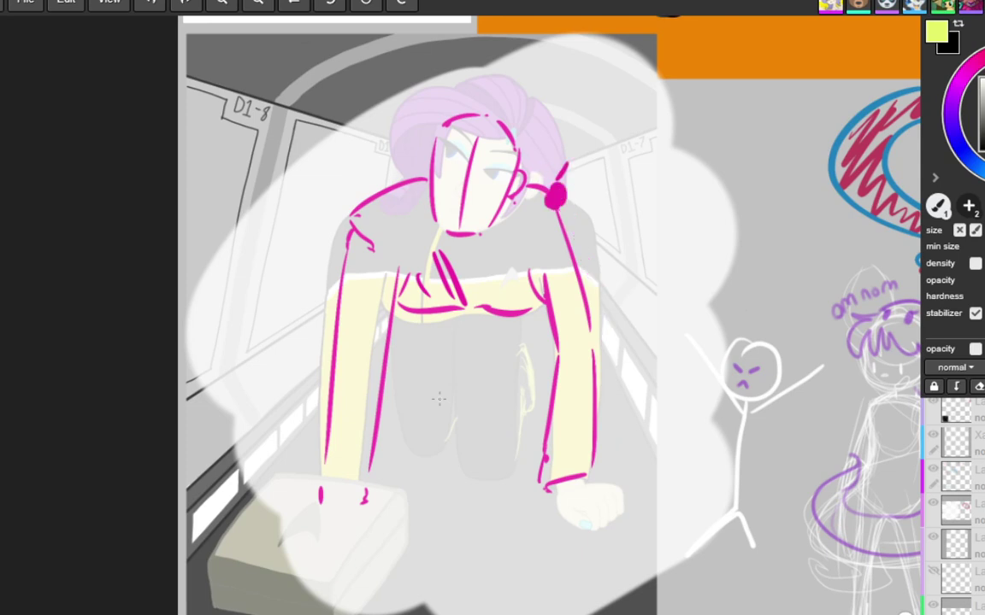
Outline the leg nearer the case in magenta, from the thigh down to the rounded knee.
drag(557, 204, 596, 318)
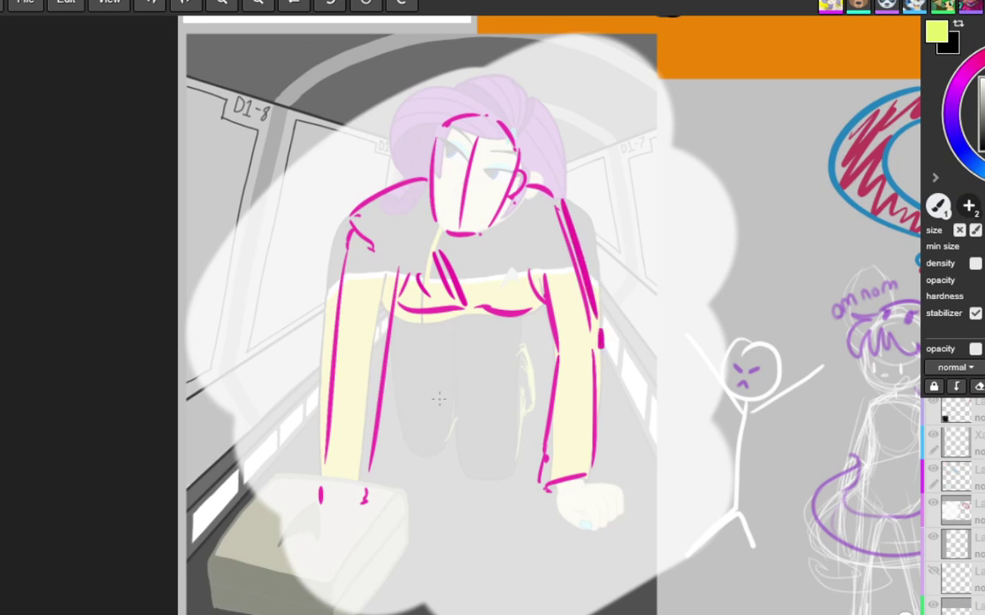
key(ctrl+z)
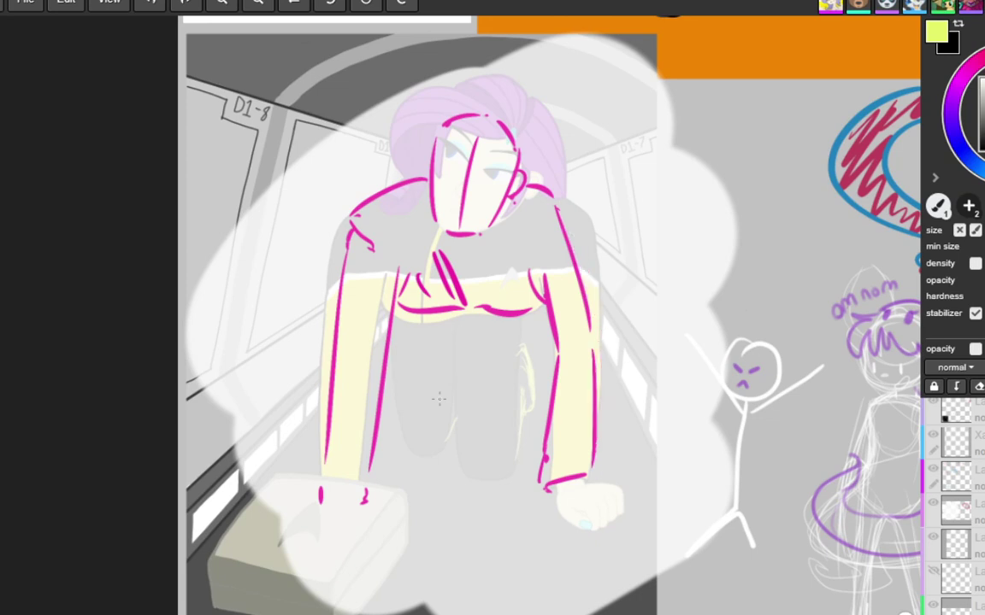
drag(476, 476, 512, 469)
key(ctrl+z)
mouse_move(392, 353)
mouse_down()
mouse_move(415, 448)
mouse_move(438, 470)
mouse_move(399, 363)
mouse_move(424, 454)
mouse_up()
key(ctrl+z)
key(ctrl+z)
key(ctrl+z)
key(ctrl+z)
key(ctrl+z)
key(ctrl+z)
key(ctrl+z)
drag(393, 351, 417, 443)
drag(414, 448, 458, 451)
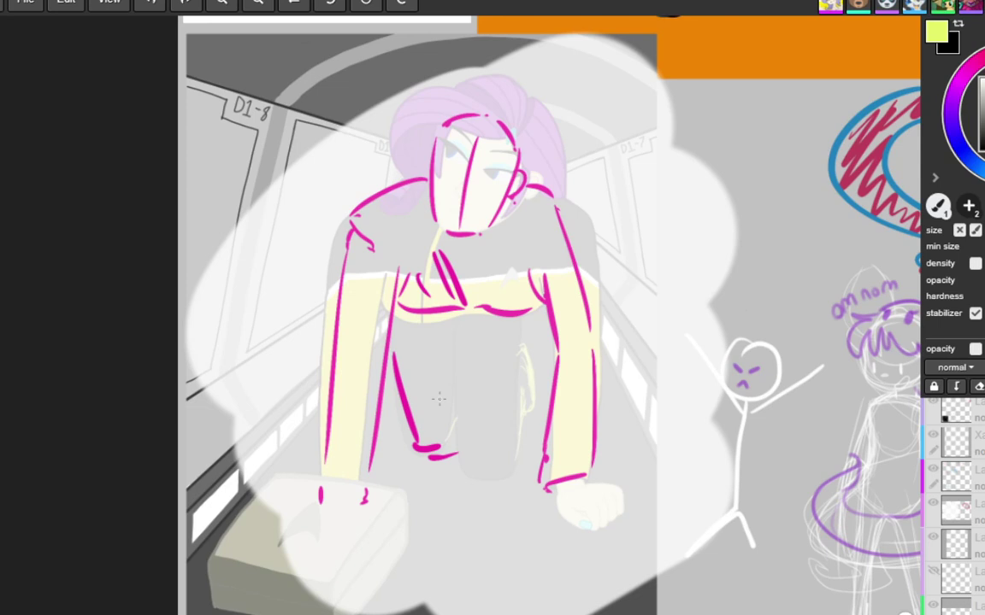
Outline the leg nearer the fist in magenta with both sides and a flat lower edge at the knee.
mouse_move(527, 318)
mouse_down()
mouse_move(536, 426)
mouse_move(518, 467)
mouse_up()
key(ctrl+z)
drag(529, 463, 509, 476)
key(ctrl+z)
key(ctrl+z)
key(ctrl+z)
drag(523, 345, 516, 491)
key(ctrl+z)
mouse_move(520, 321)
mouse_down()
mouse_move(514, 468)
mouse_move(472, 478)
mouse_move(453, 379)
mouse_up()
key(ctrl+z)
click(452, 366)
key(ctrl+z)
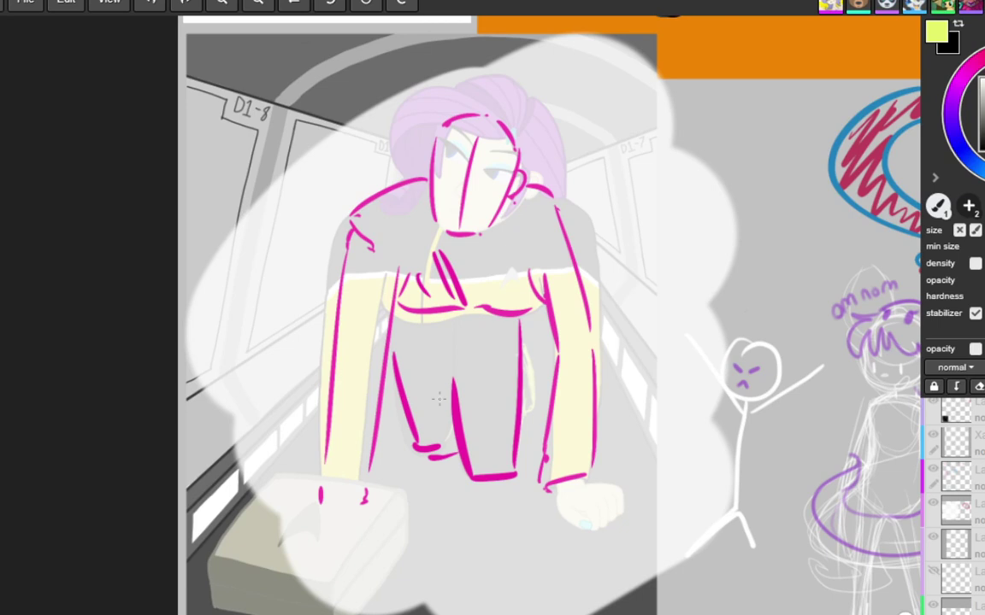
Try a thick black scribble over the lower torso and thighs, and undo it.
mouse_move(392, 340)
mouse_down()
mouse_move(427, 282)
mouse_move(500, 278)
mouse_move(419, 410)
mouse_move(530, 341)
mouse_up()
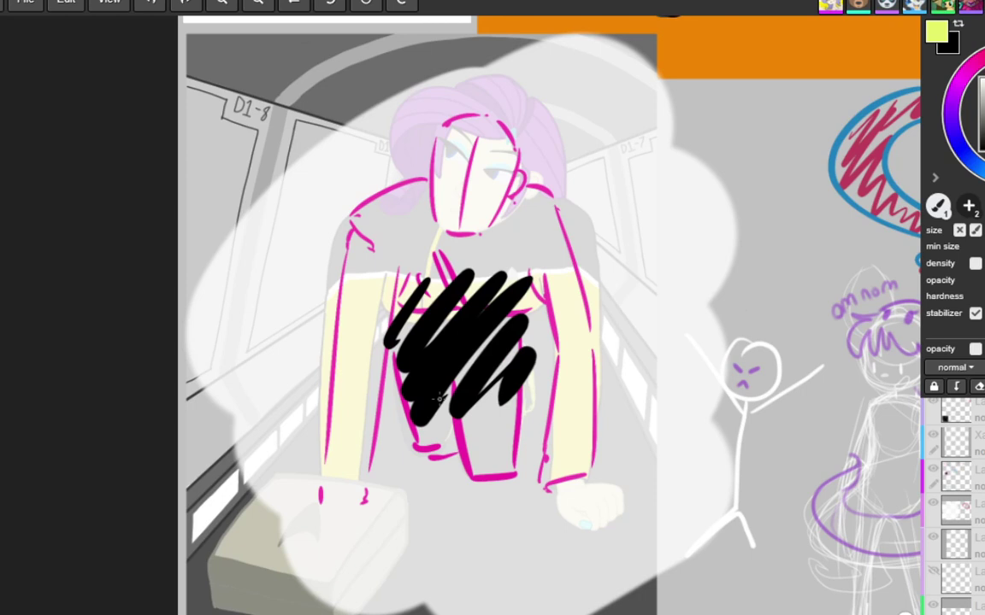
key(ctrl+z)
key(ctrl+z)
key(ctrl+z)
key(ctrl+z)
key(ctrl+z)
key(ctrl+z)
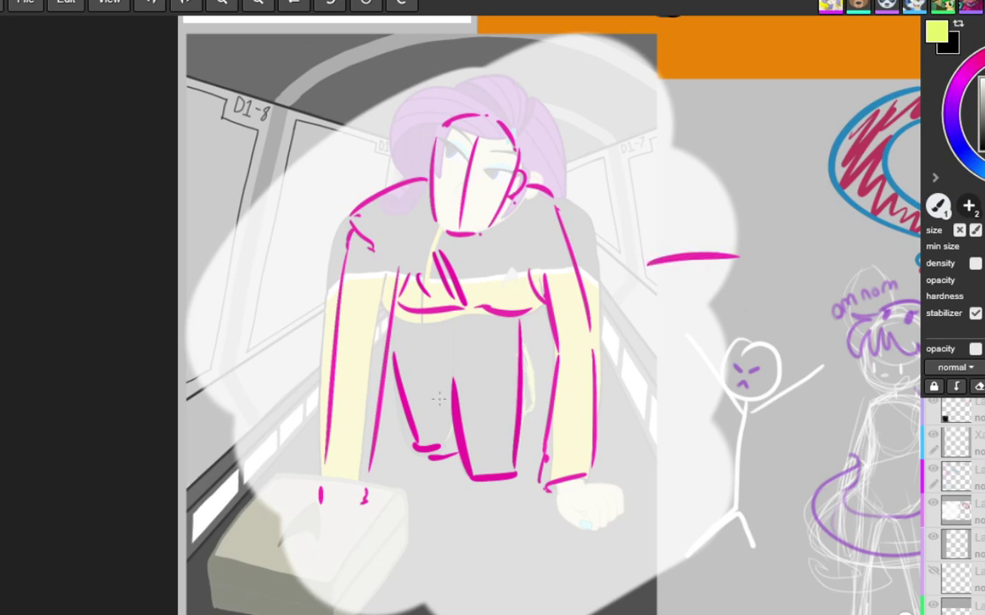
Try a magenta side-view example of the crawling pose beside the artwork, with a slanted back line and limbs, and undo it.
mouse_move(663, 310)
mouse_down()
mouse_move(751, 299)
mouse_move(780, 359)
mouse_up()
key(ctrl+z)
key(ctrl+z)
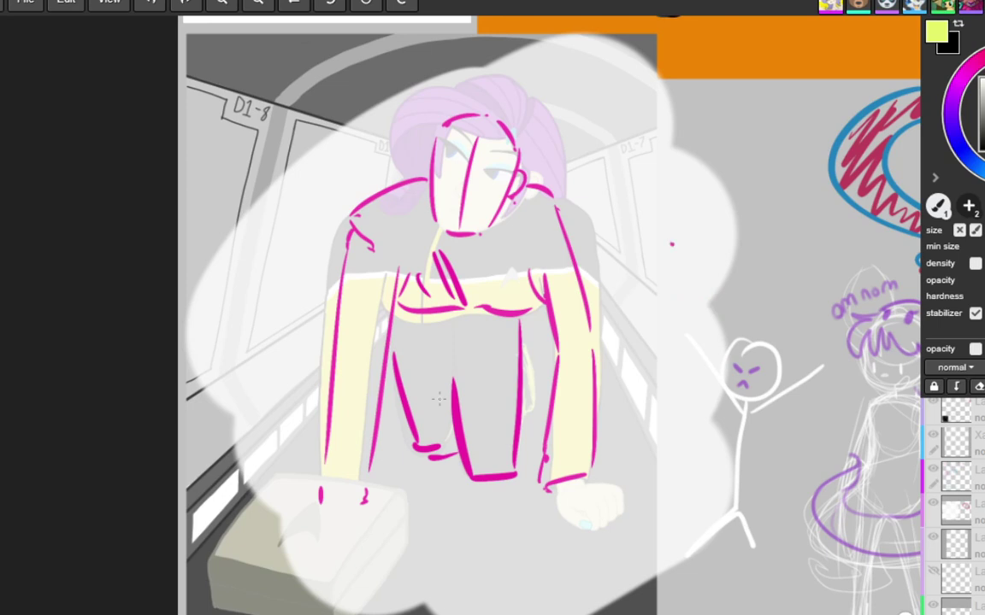
drag(654, 262, 751, 235)
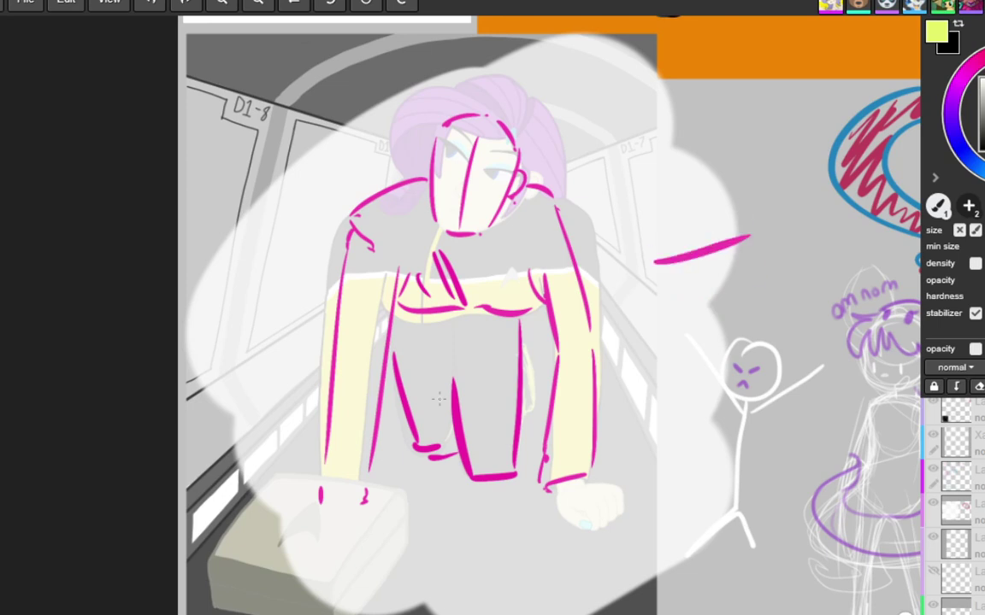
drag(733, 190, 749, 234)
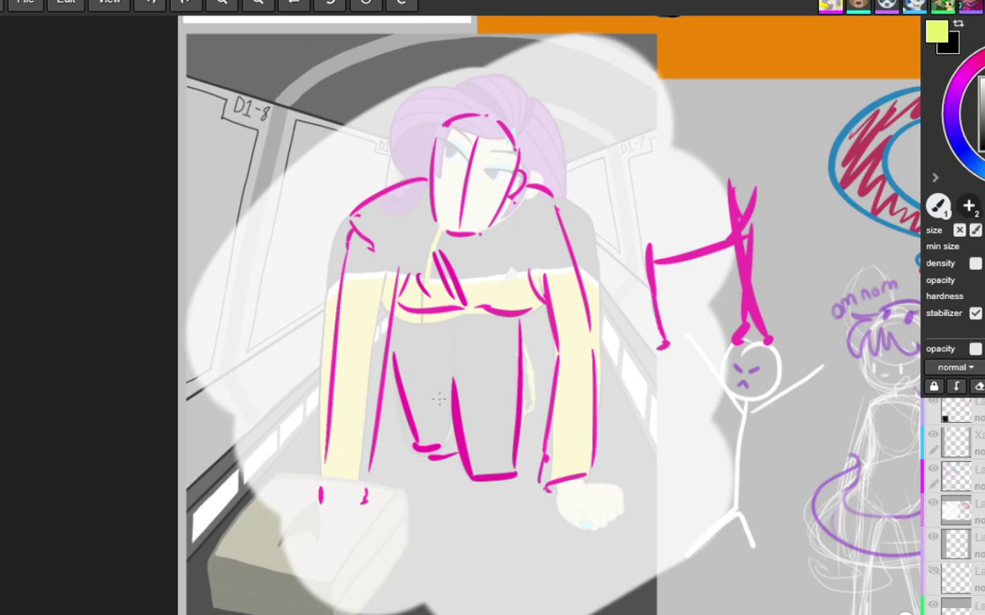
mouse_move(642, 218)
mouse_down()
mouse_move(622, 353)
mouse_move(608, 364)
mouse_up()
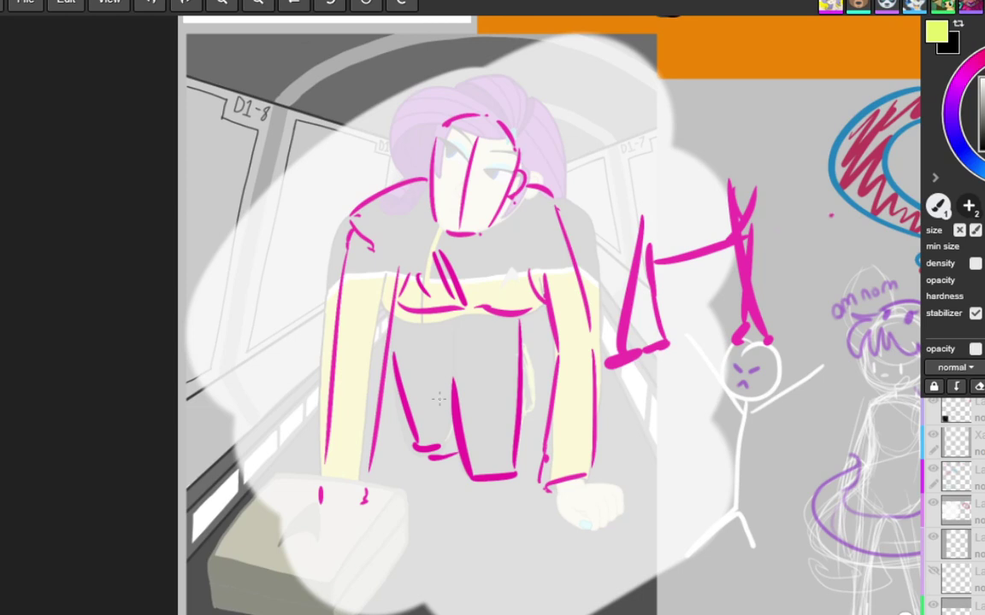
key(ctrl+z)
key(ctrl+z)
key(ctrl+z)
key(ctrl+z)
key(ctrl+z)
key(ctrl+z)
key(ctrl+z)
key(ctrl+z)
key(ctrl+z)
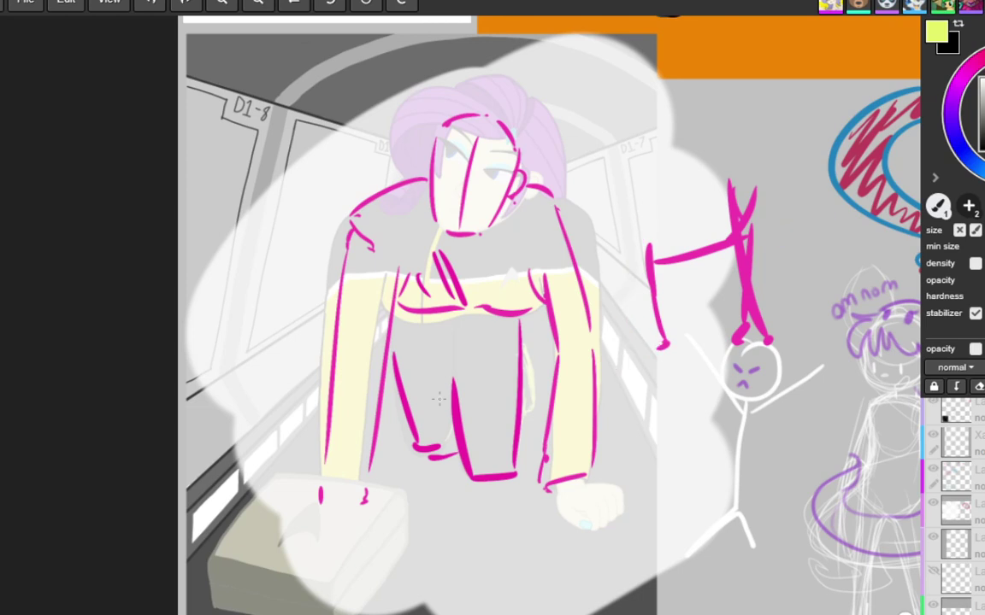
key(ctrl+z)
key(ctrl+z)
key(ctrl+z)
key(ctrl+z)
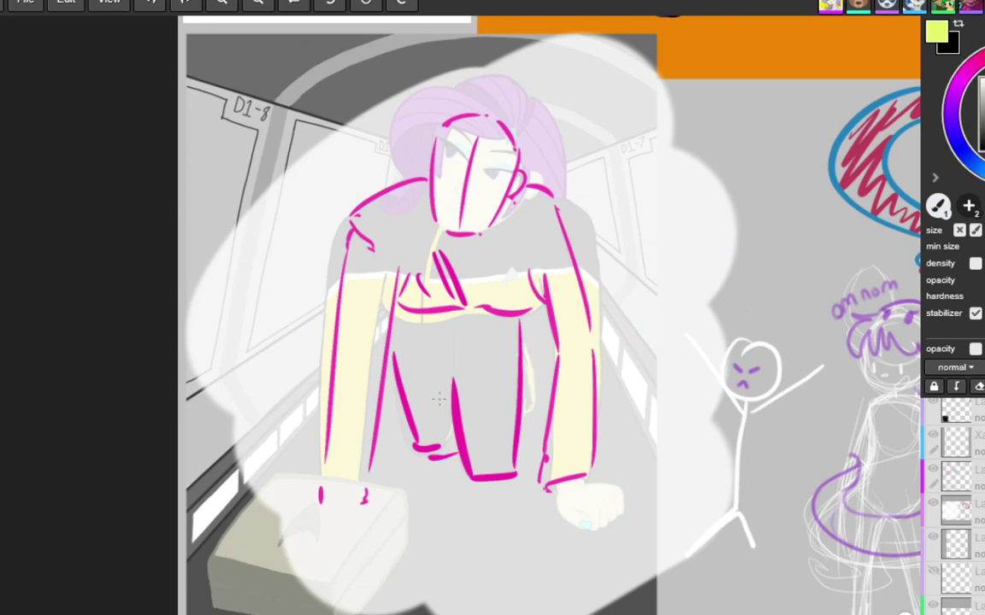
key(ctrl+z)
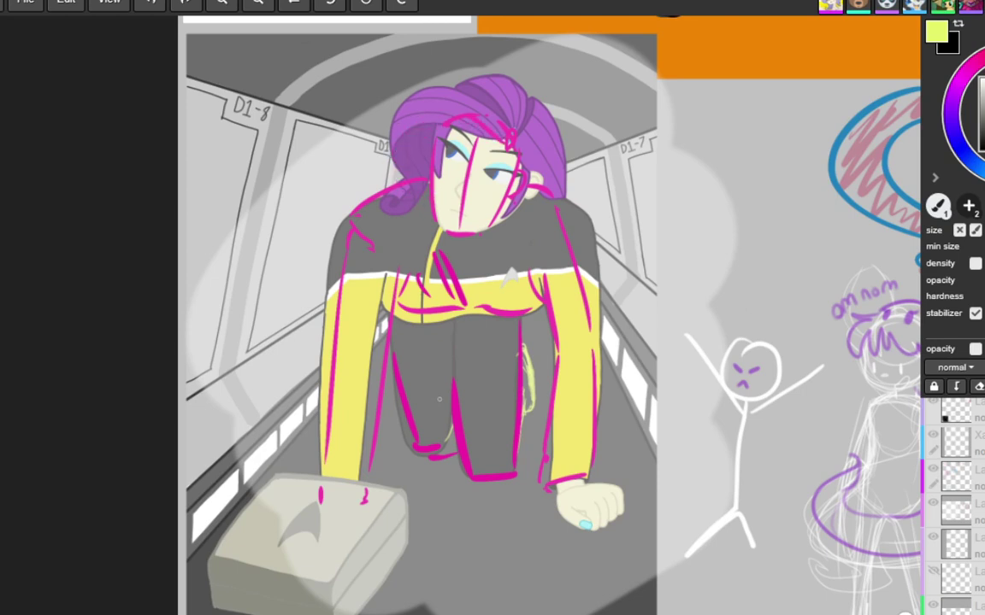
Sketch the swept hair with its curl and the nose, mouth and eyes in magenta over the character's head.
drag(412, 108, 376, 192)
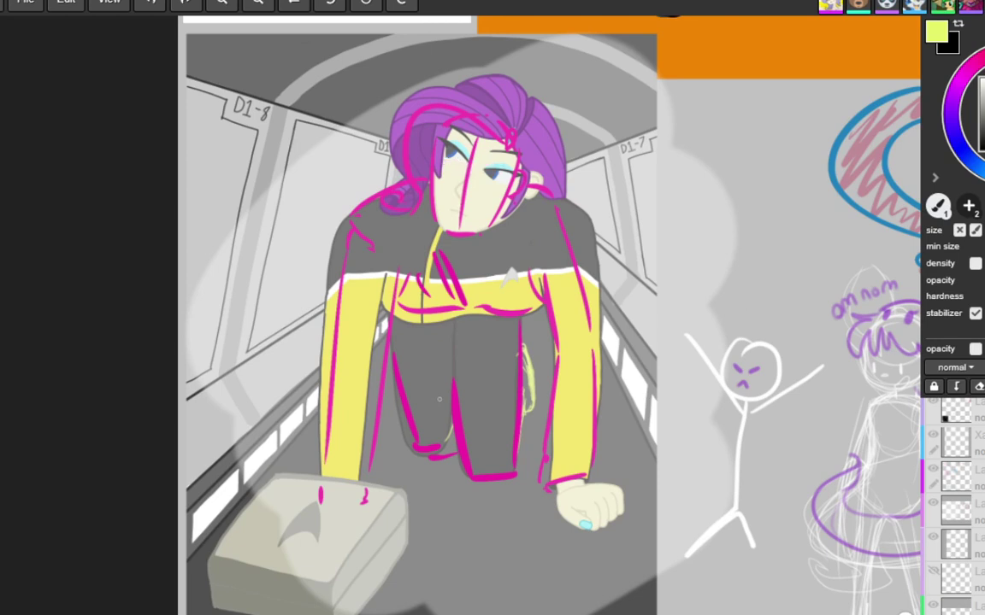
drag(468, 169, 457, 189)
drag(451, 212, 473, 210)
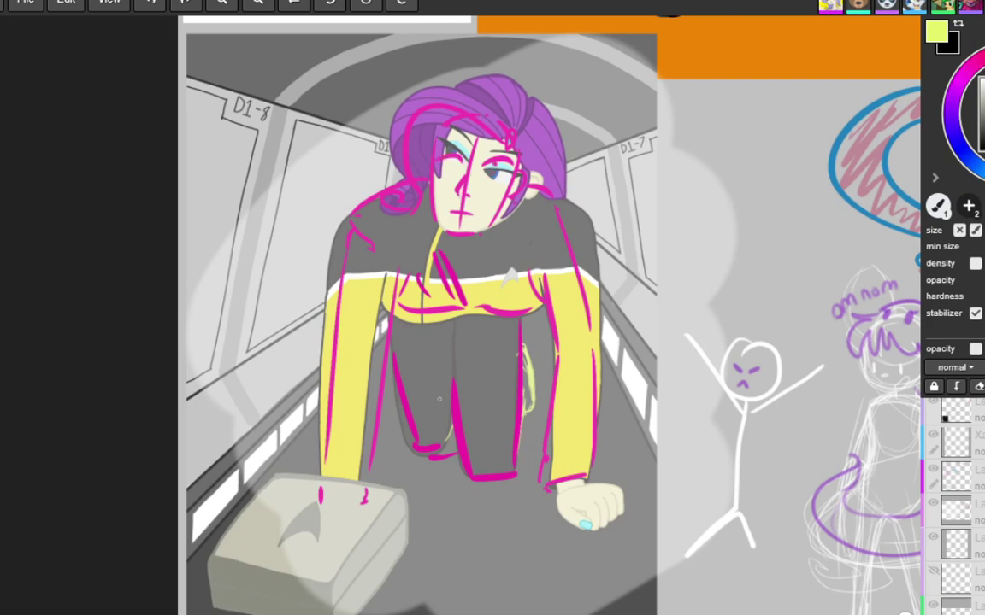
Draw green diagonal guide lines from the torso out to both sides of the scene, and add magenta strokes to the hair.
drag(181, 372, 474, 273)
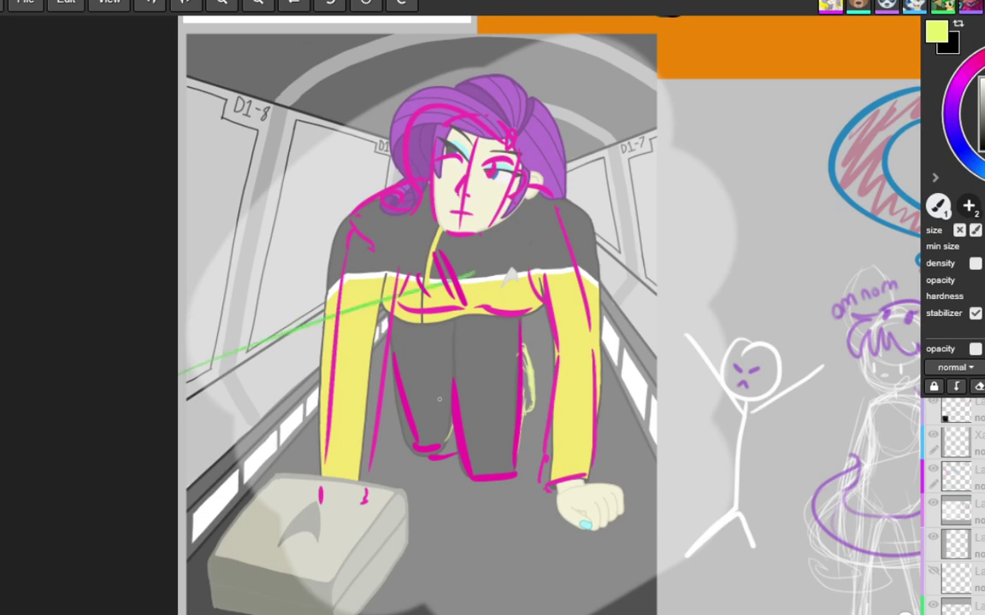
drag(549, 281, 716, 388)
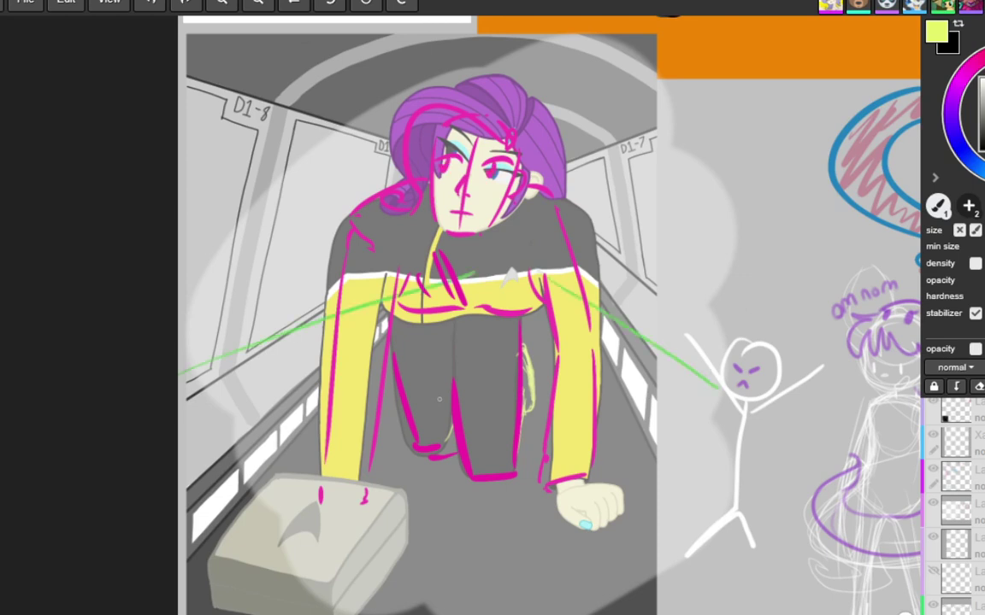
drag(582, 239, 691, 417)
drag(447, 222, 181, 518)
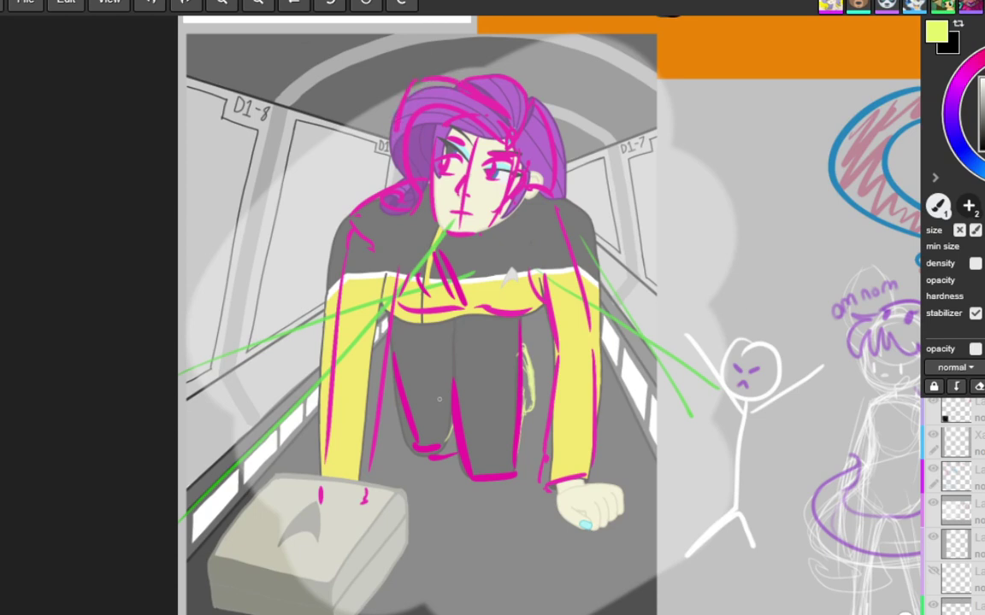
drag(409, 87, 400, 136)
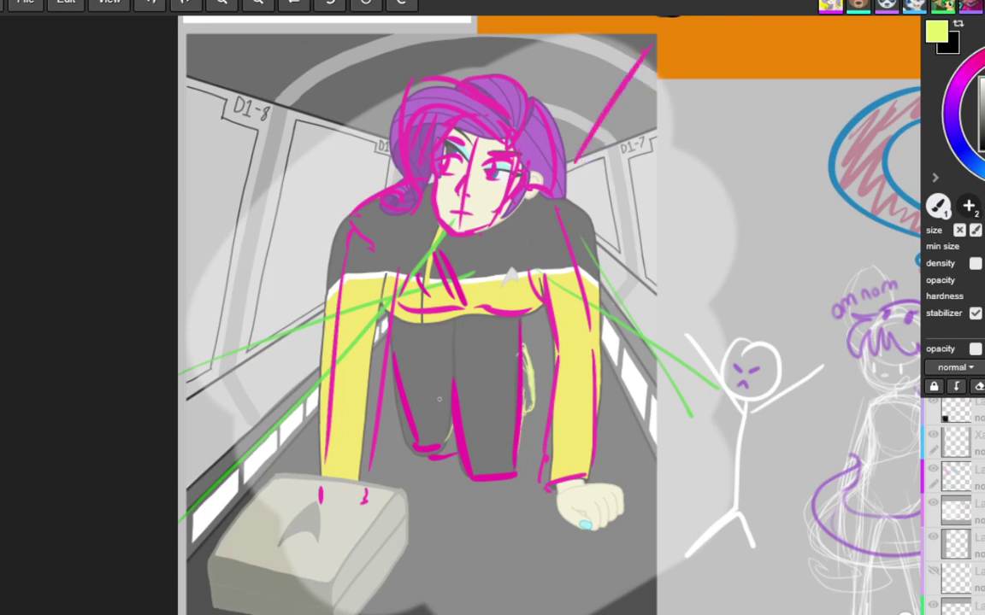
Try magenta diagonal lines rising outward above both sides of the character's head, and undo them.
drag(383, 156, 304, 45)
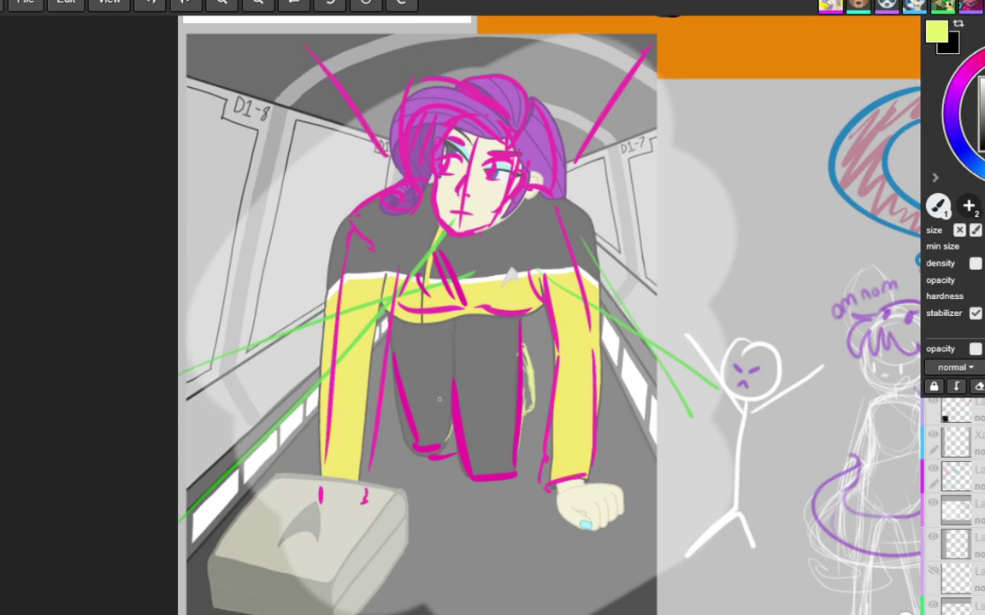
key(ctrl+z)
drag(380, 152, 317, 53)
key(ctrl+z)
key(ctrl+z)
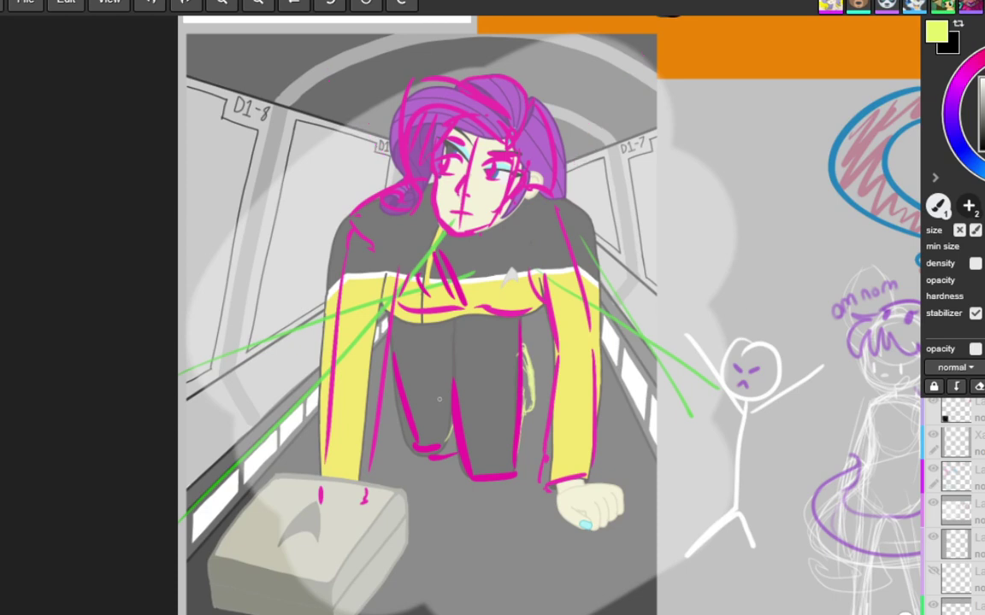
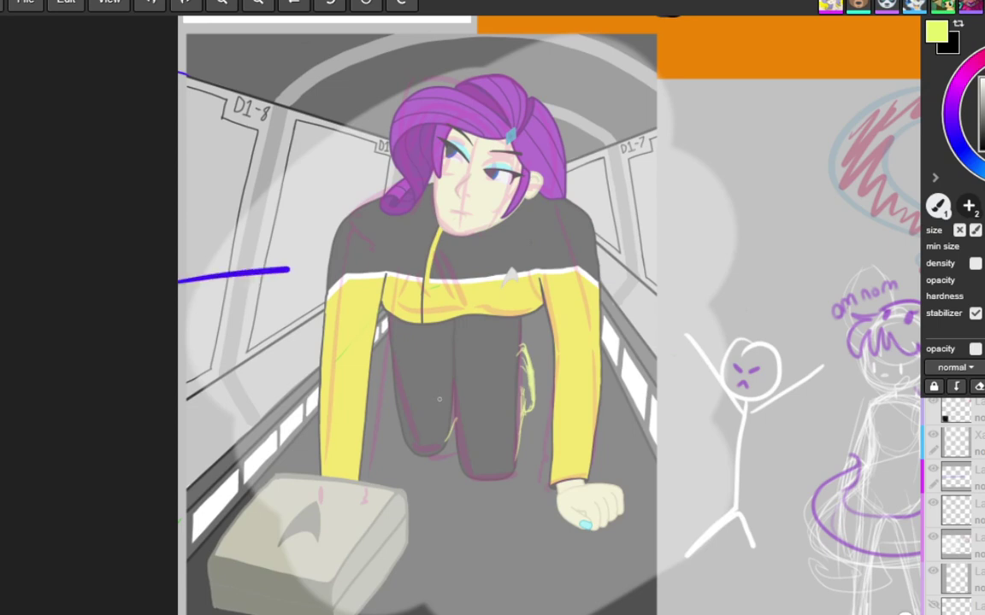
Try a blue horizontal guide line across the scene at chest height, undoing each attempt.
key(ctrl+z)
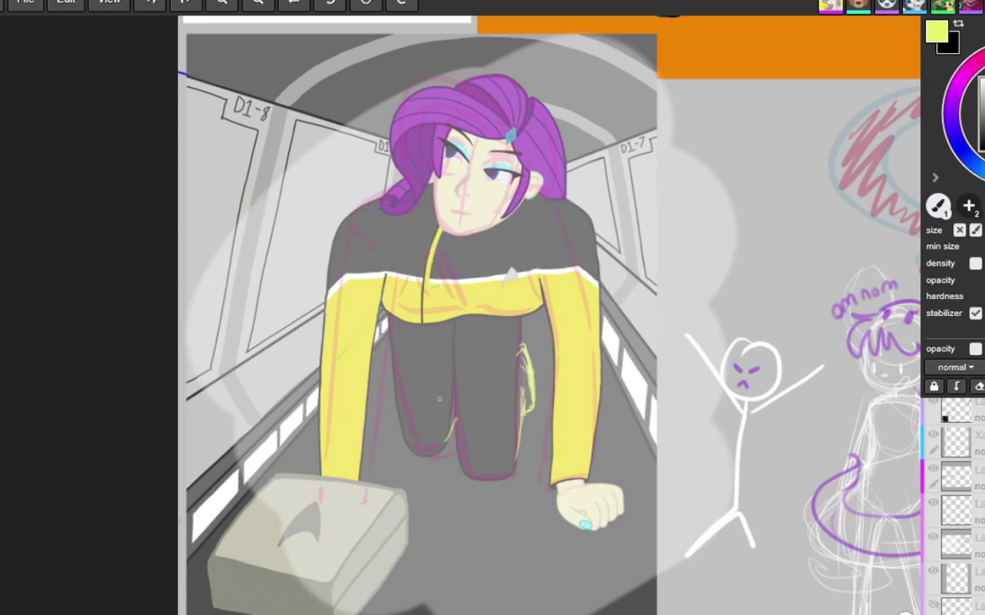
drag(180, 297, 660, 281)
key(ctrl+z)
drag(203, 299, 629, 284)
key(ctrl+z)
drag(192, 279, 721, 267)
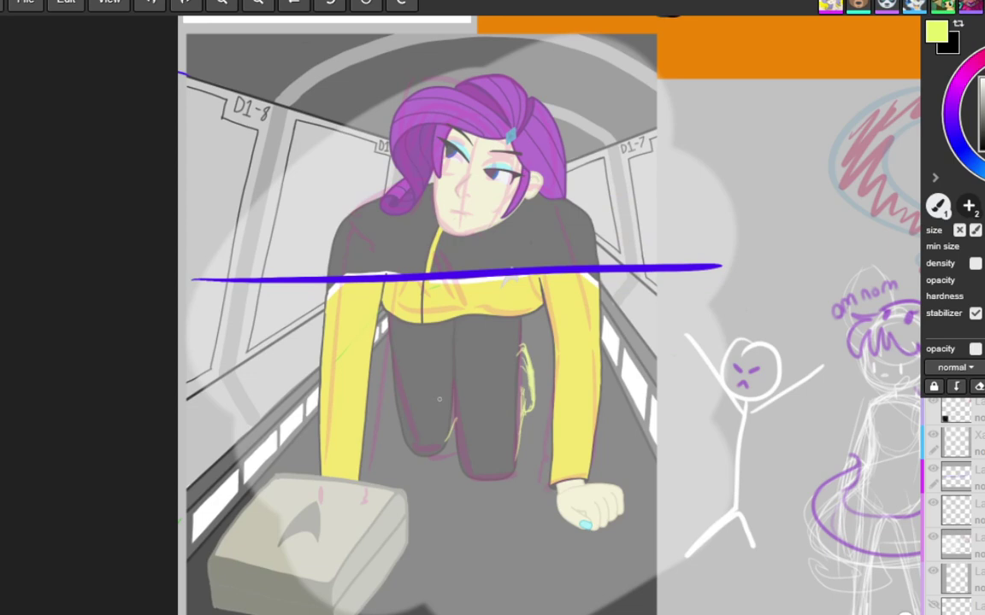
key(ctrl+z)
drag(179, 271, 279, 268)
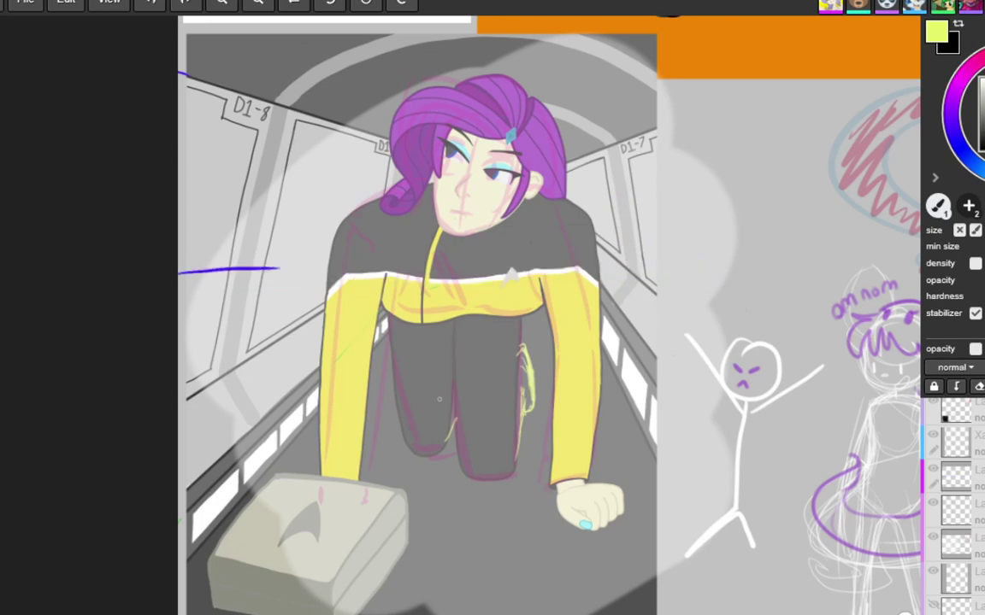
key(ctrl+z)
Draw a blue upright rectangle beside the artwork with an arrow pointing from it toward the character.
drag(677, 147, 677, 220)
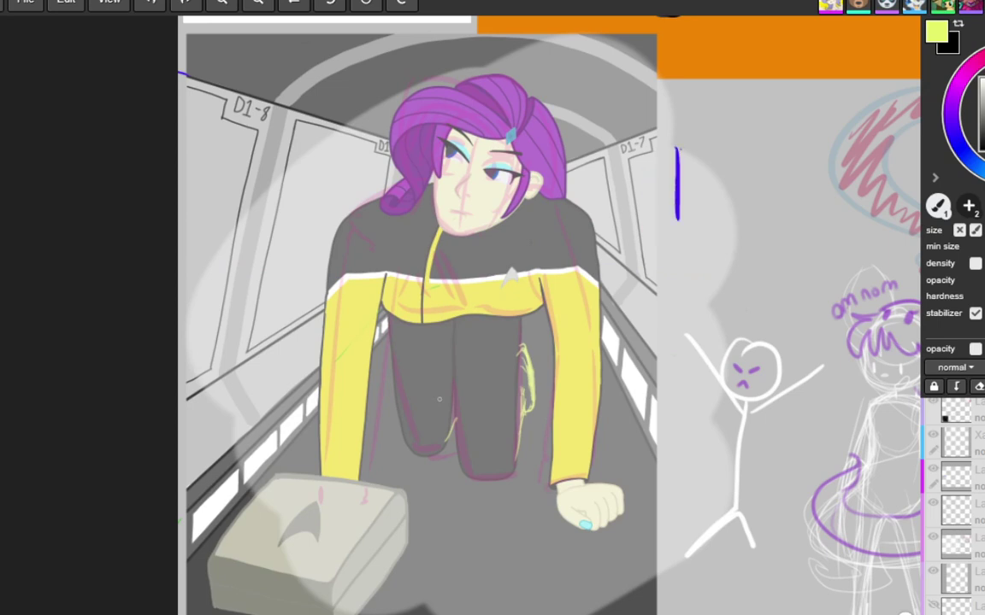
mouse_move(677, 145)
mouse_down()
mouse_move(726, 215)
mouse_move(678, 219)
mouse_up()
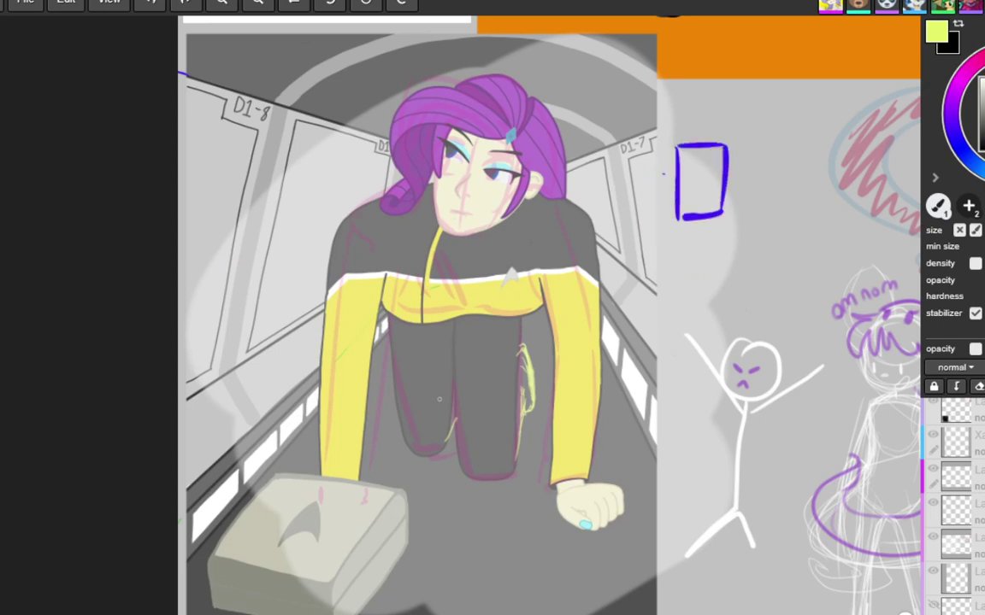
mouse_move(665, 176)
mouse_down()
mouse_move(634, 176)
mouse_move(650, 189)
mouse_move(648, 174)
mouse_move(655, 183)
mouse_up()
key(ctrl+z)
key(ctrl+z)
Try a longer blue horizon line spanning the full artwork just above the uniform's white stripe, and undo it.
drag(175, 275, 462, 261)
key(ctrl+z)
drag(175, 276, 761, 237)
key(ctrl+z)
drag(178, 274, 690, 262)
key(ctrl+z)
drag(178, 272, 743, 254)
mouse_move(475, 147)
mouse_down()
mouse_move(512, 183)
mouse_move(485, 134)
mouse_up()
key(ctrl+z)
key(ctrl+z)
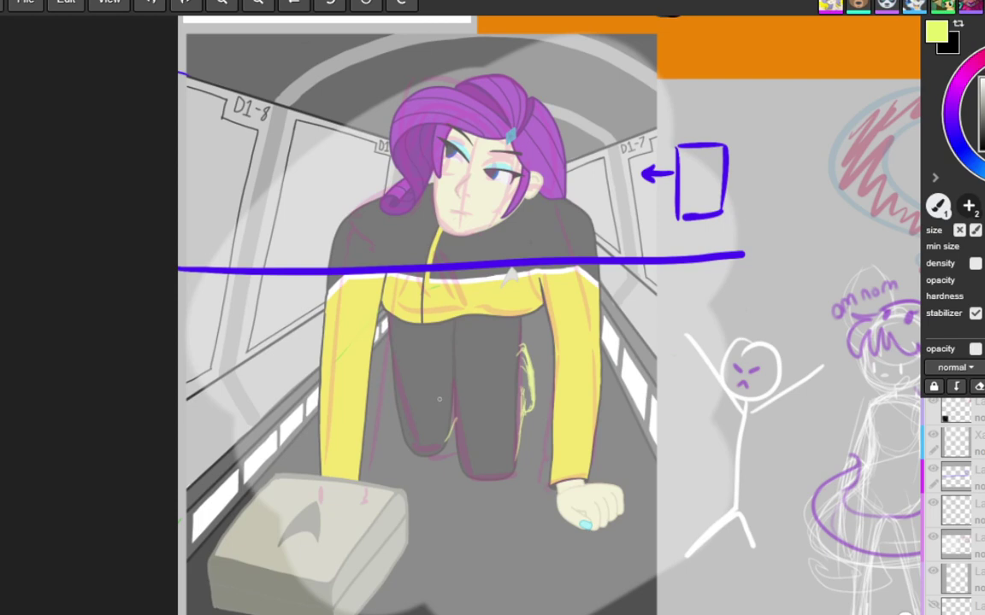
key(ctrl+z)
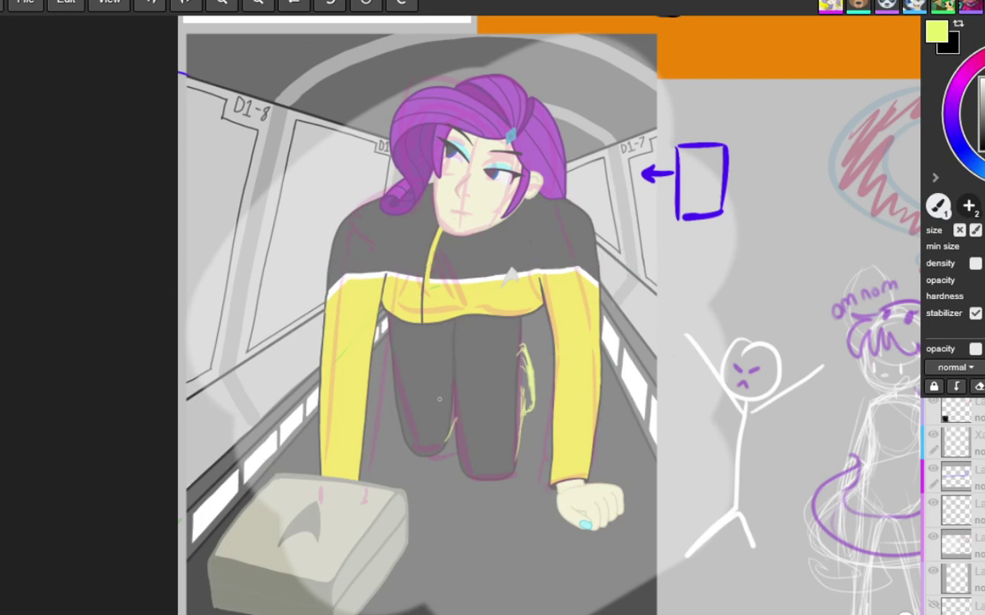
Try a thick blue horizontal line across the uniform's white stripe with a vertical stroke pointing down to it, and undo both.
drag(162, 276, 714, 272)
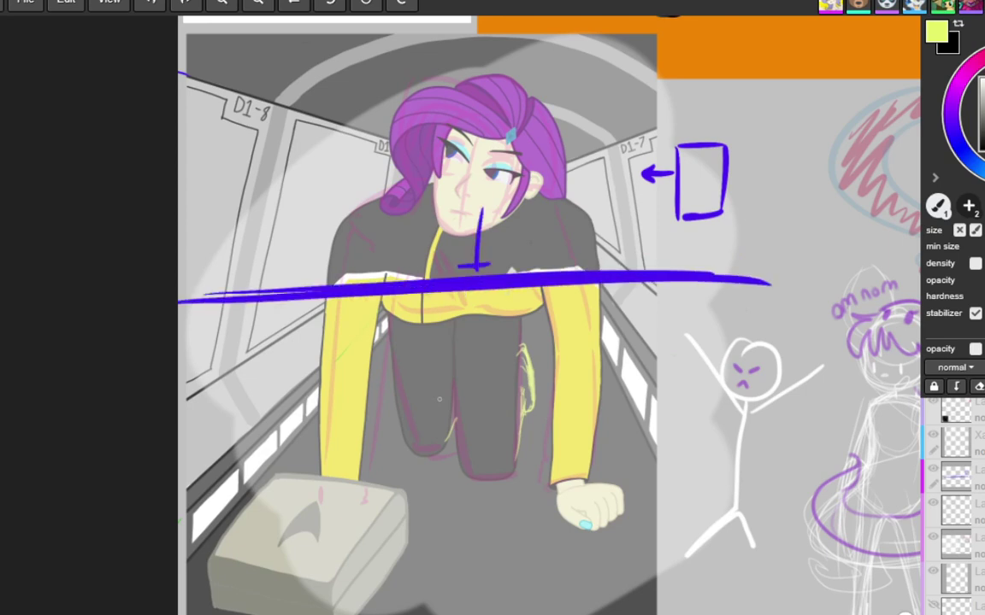
key(ctrl+z)
key(ctrl+z)
key(ctrl+z)
key(ctrl+z)
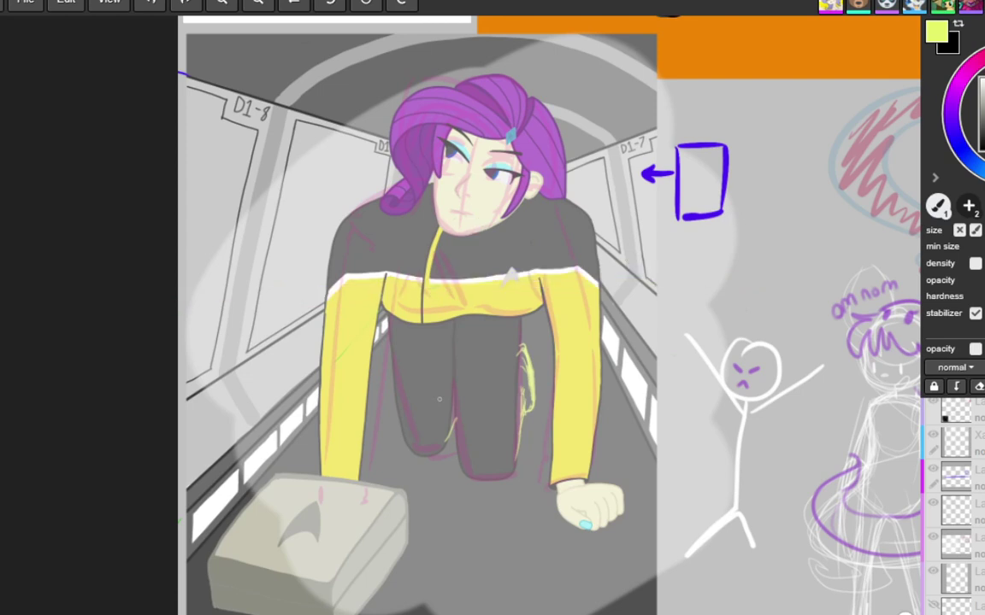
Undo the blue rectangle beside the artwork and the arrow pointing from it toward the character.
key(ctrl+z)
key(ctrl+z)
key(ctrl+z)
key(ctrl+z)
key(ctrl+z)
key(ctrl+z)
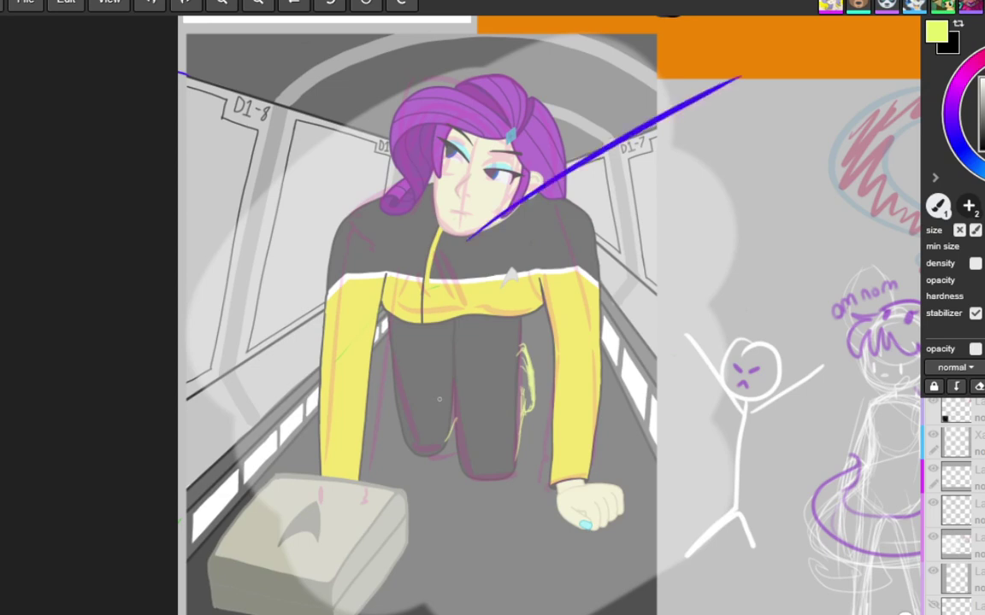
Try blue perspective lines converging near the character's chin from the wall and floor edges, and undo them.
drag(523, 214, 653, 381)
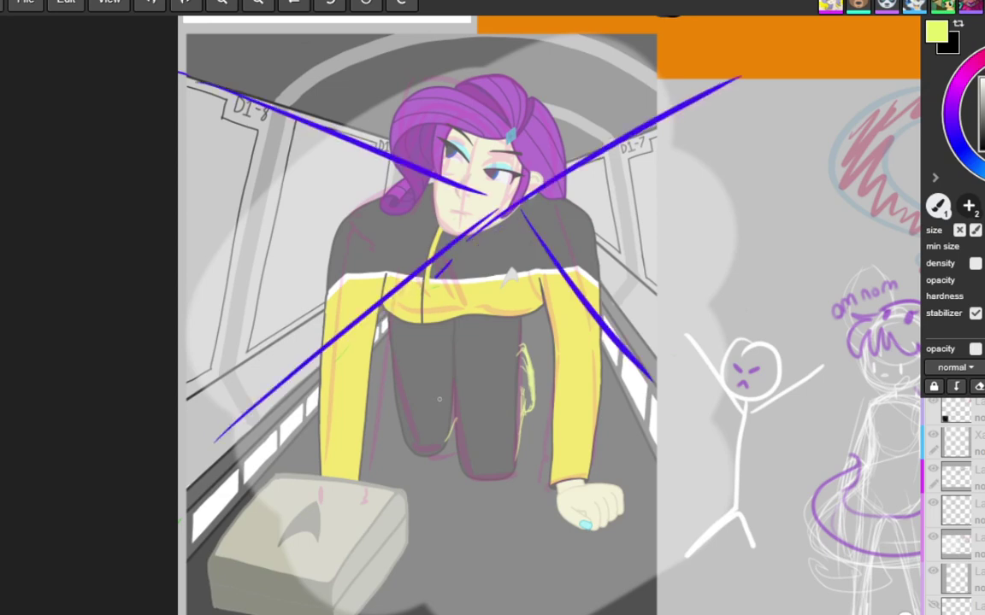
drag(476, 229, 186, 564)
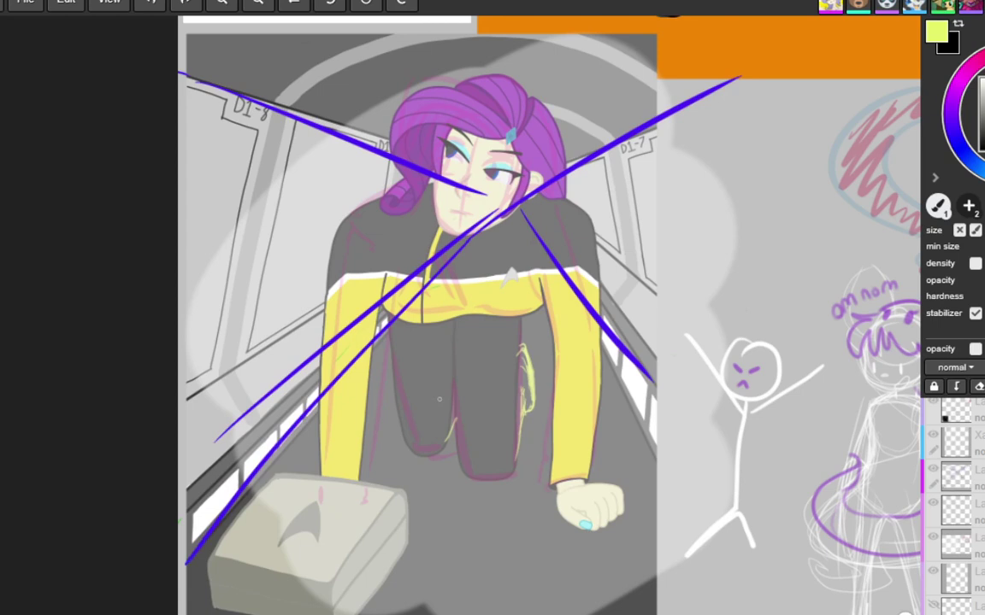
key(ctrl+z)
key(ctrl+z)
key(ctrl+z)
key(ctrl+z)
key(ctrl+z)
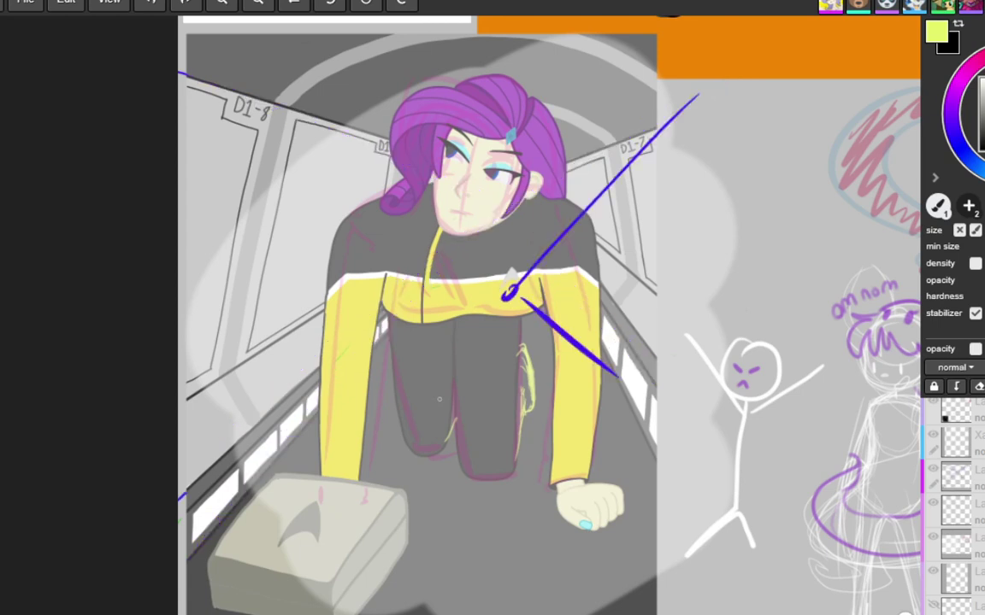
Try blue vanishing points at the chest and chin with diagonal guide lines, undoing each attempt.
key(ctrl+z)
key(ctrl+z)
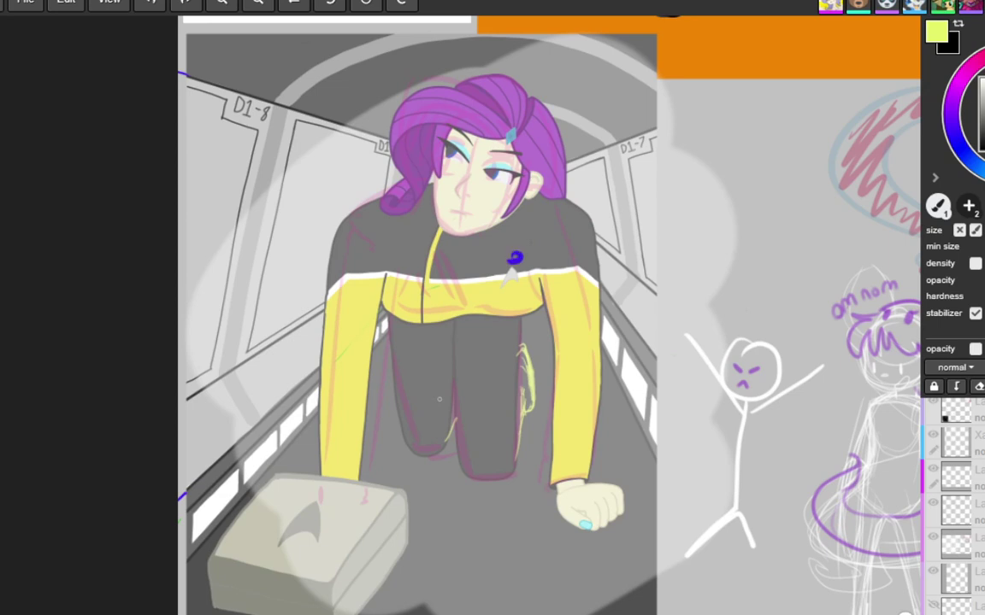
click(503, 214)
key(ctrl+z)
Try a blue vanishing point just below the chest with guide lines and a box form over the fist, and undo it all.
click(513, 323)
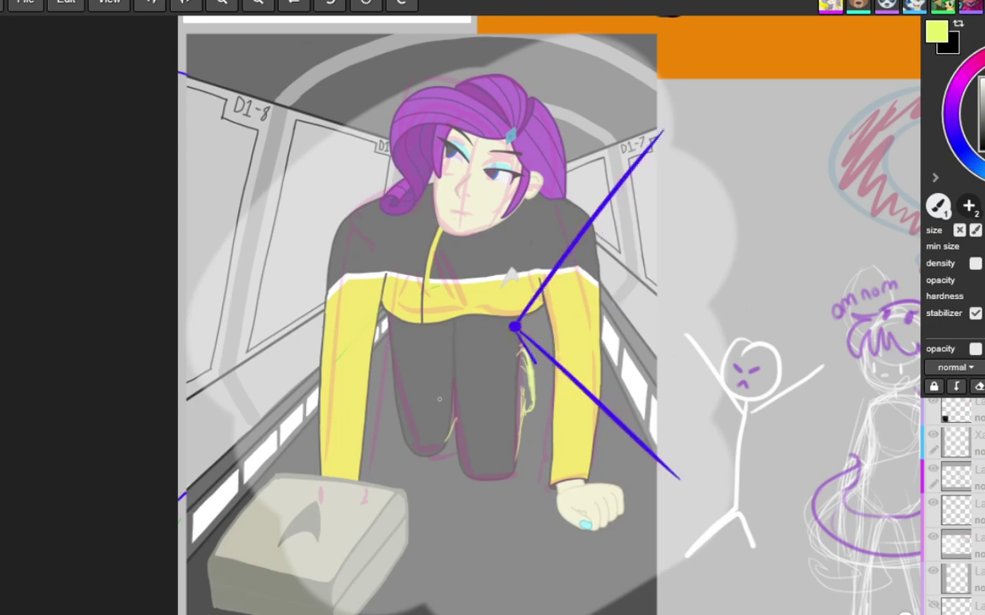
drag(513, 325, 646, 537)
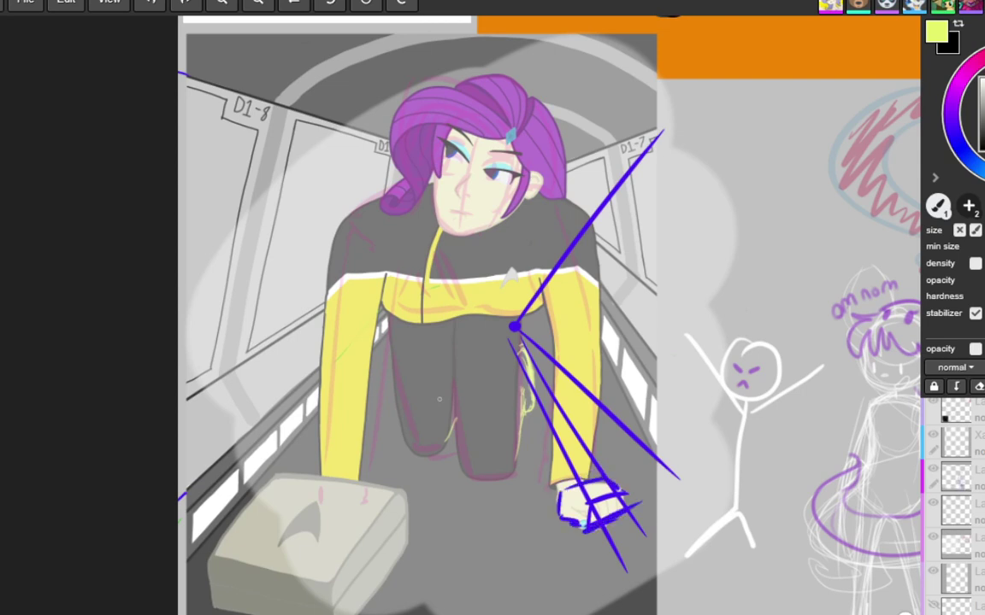
key(ctrl+z)
key(ctrl+z)
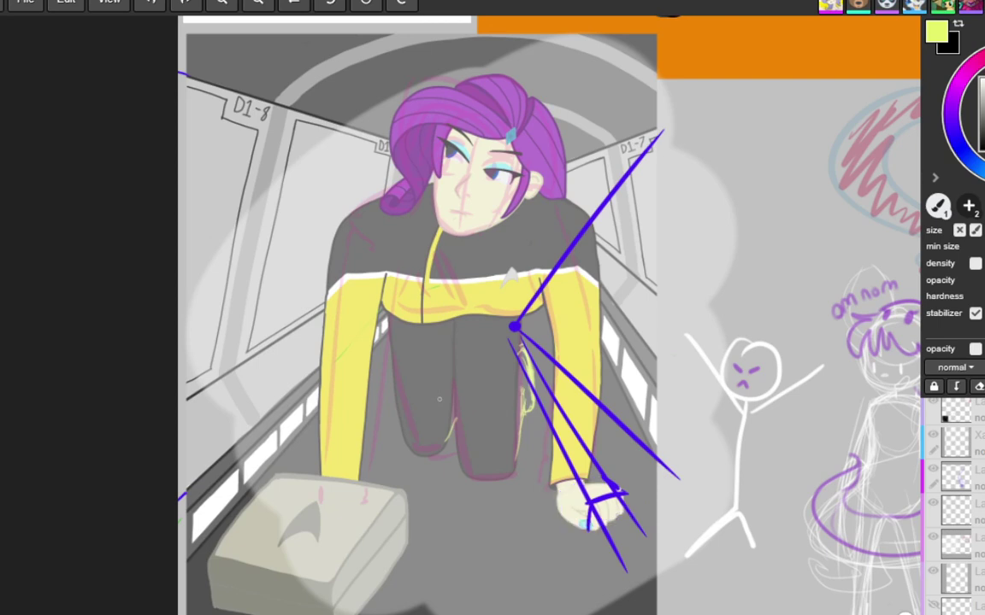
key(ctrl+z)
key(ctrl+z)
key(ctrl+z)
key(ctrl+z)
key(ctrl+z)
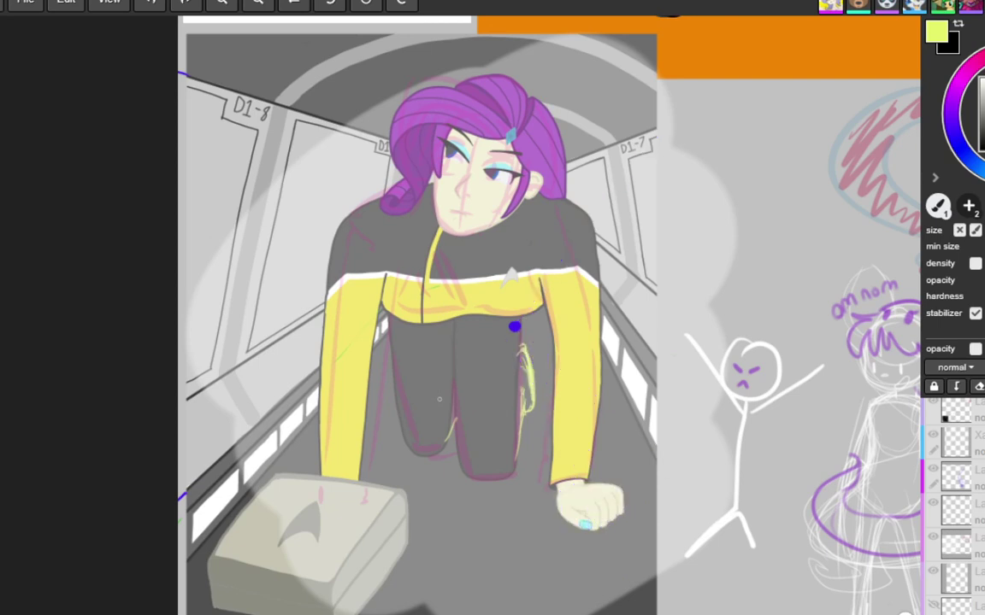
key(ctrl+z)
Mark a blue vanishing point beside the jaw and draw guide lines fanning out to the wall, floor edges and fist.
click(511, 199)
drag(510, 200, 656, 368)
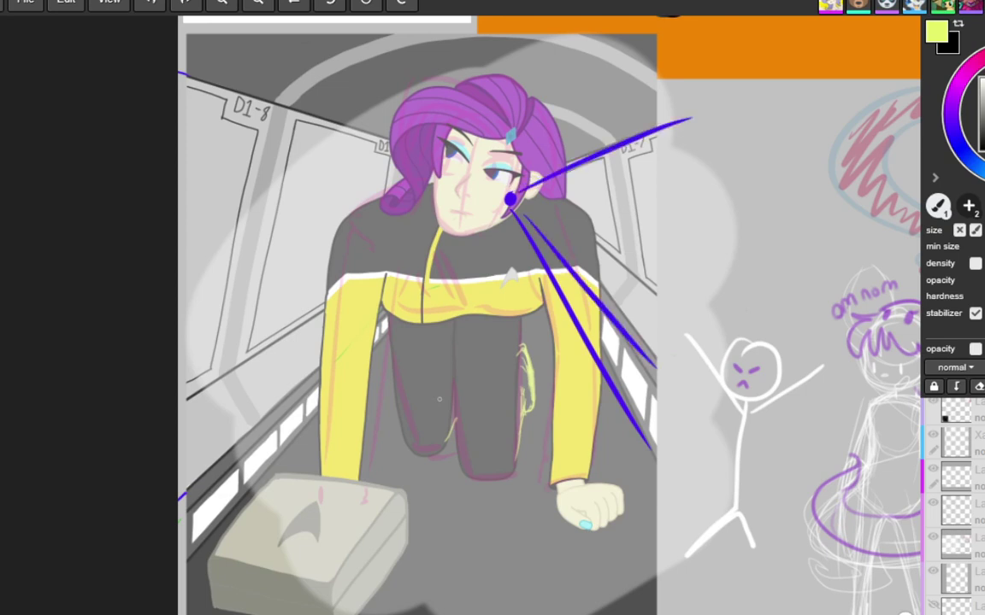
drag(510, 200, 665, 573)
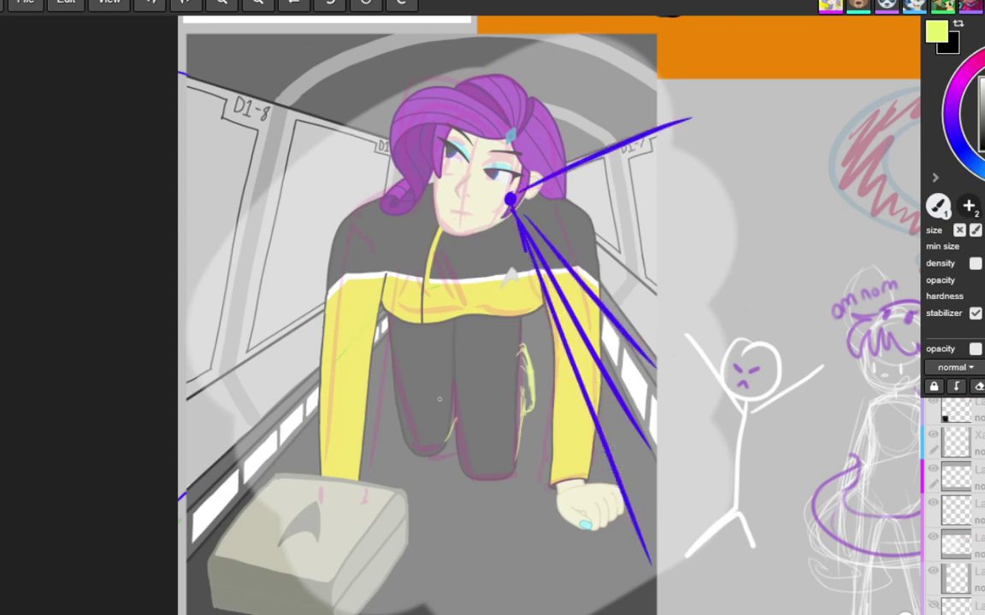
drag(510, 200, 611, 588)
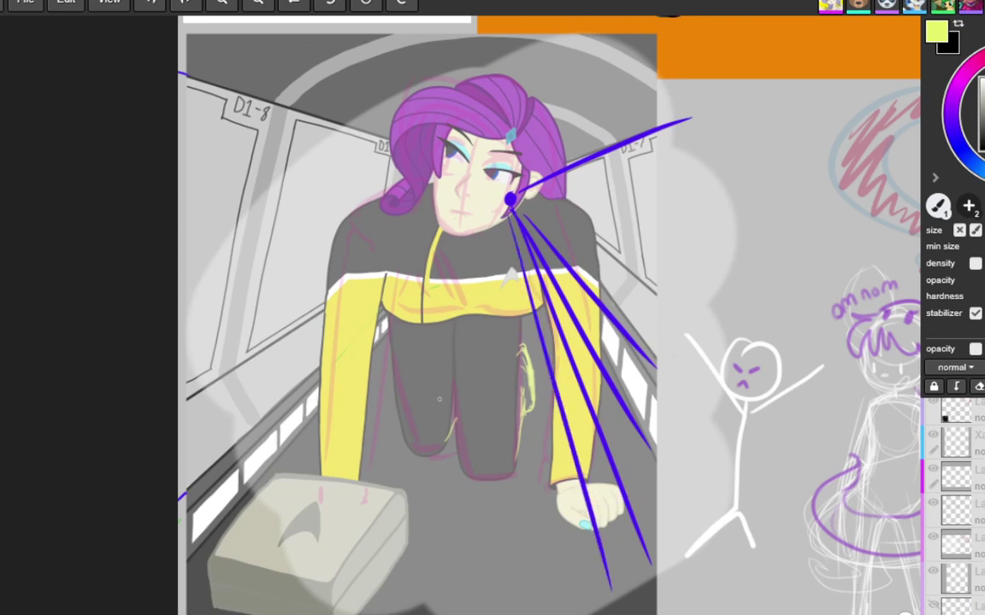
Sketch a blue boxy fist over the character's planted hand, aligned to the converging guide lines.
drag(578, 471, 608, 469)
drag(585, 501, 626, 498)
drag(571, 476, 586, 537)
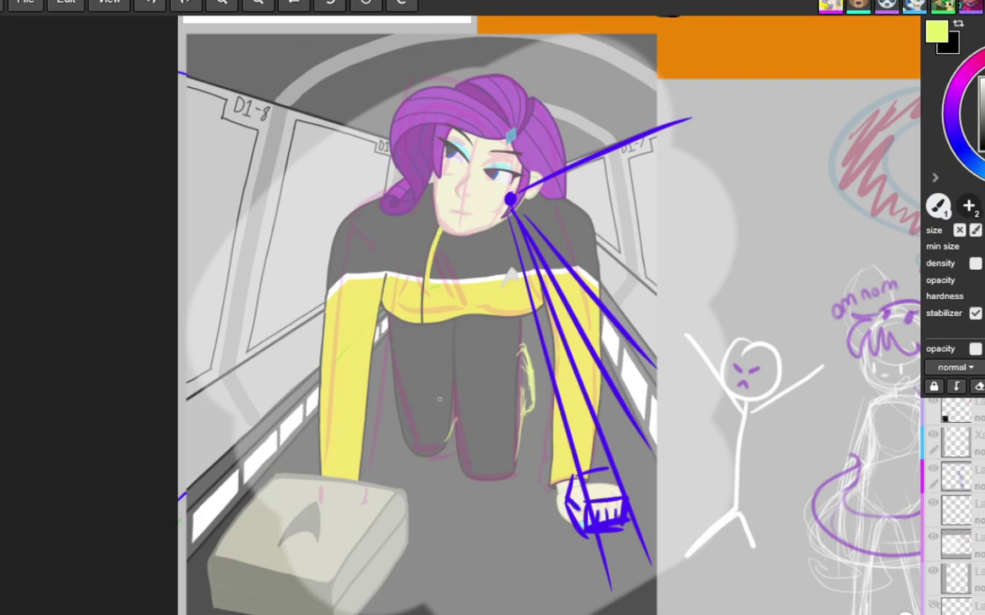
drag(569, 496, 563, 522)
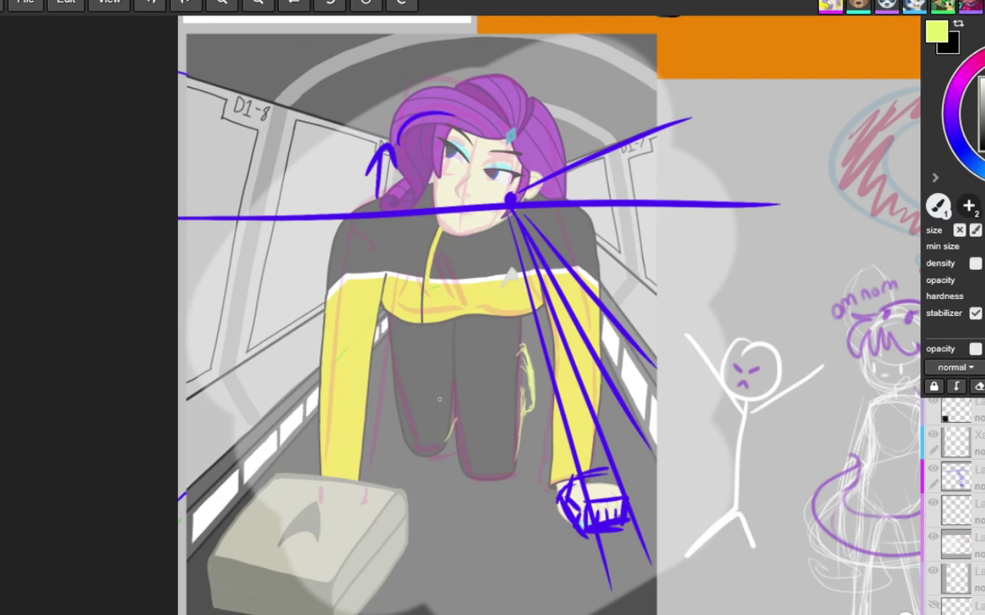
Try a hatched curved band over the hair and a blue cross where the other wrist meets the box, and undo them.
drag(391, 144, 470, 122)
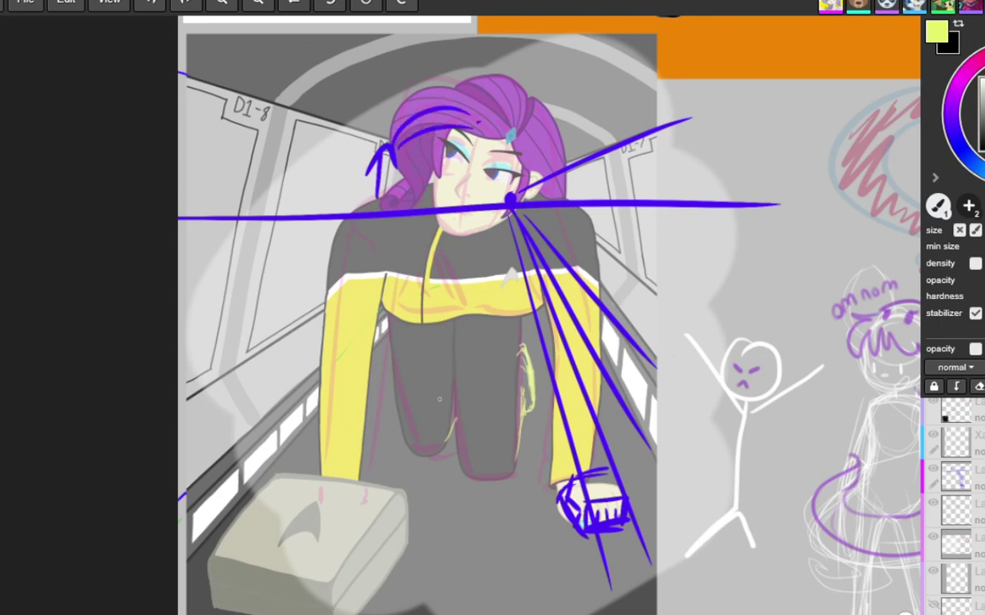
drag(386, 136, 446, 112)
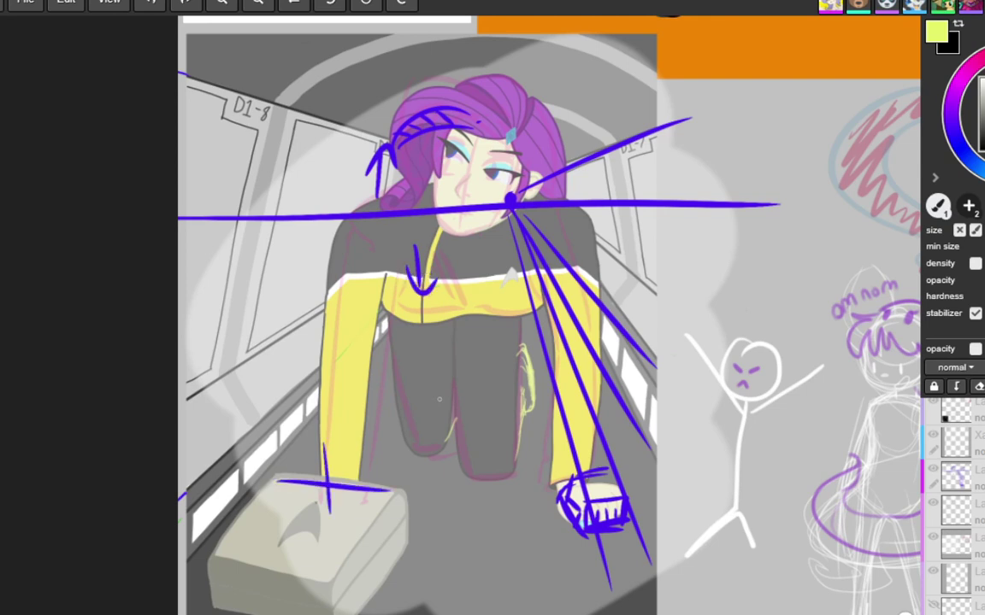
drag(315, 496, 345, 503)
key(ctrl+z)
key(ctrl+z)
key(ctrl+z)
key(ctrl+z)
key(ctrl+z)
key(ctrl+z)
key(ctrl+z)
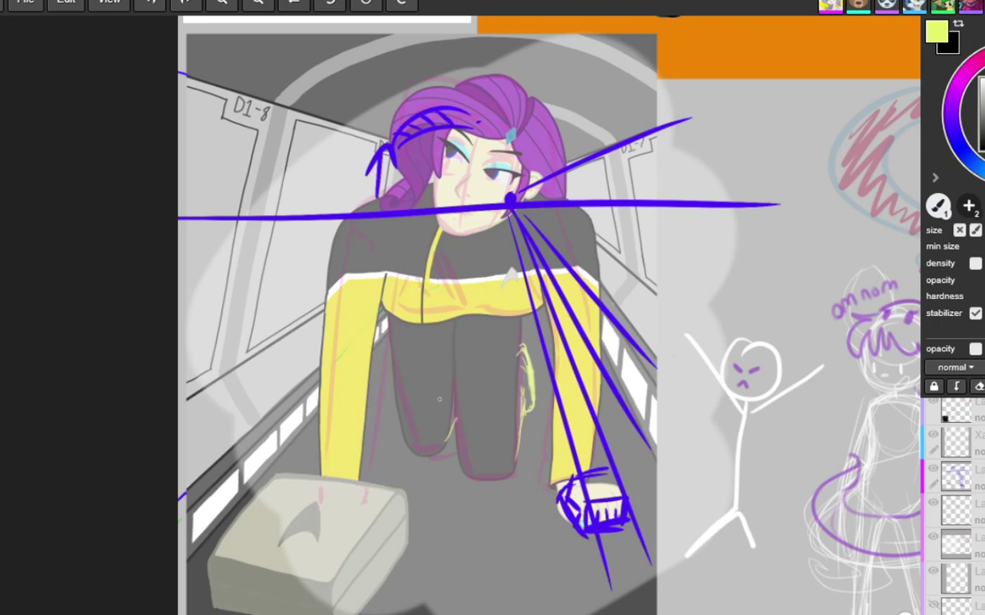
key(ctrl+z)
key(ctrl+z)
key(ctrl+z)
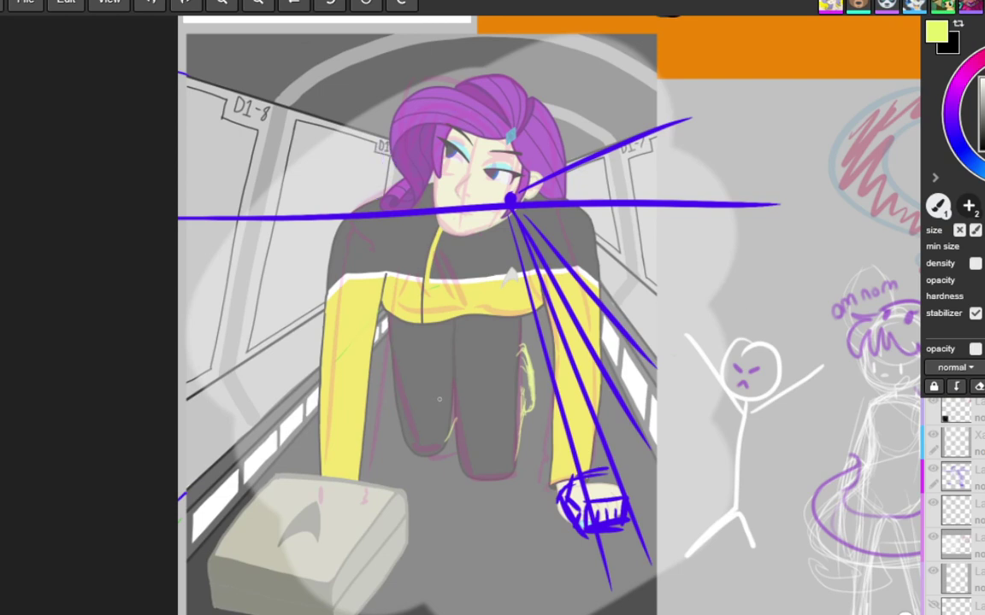
Undo the blue horizon line, the vanishing point, the fanned guide lines and the boxy fist sketch.
key(ctrl+z)
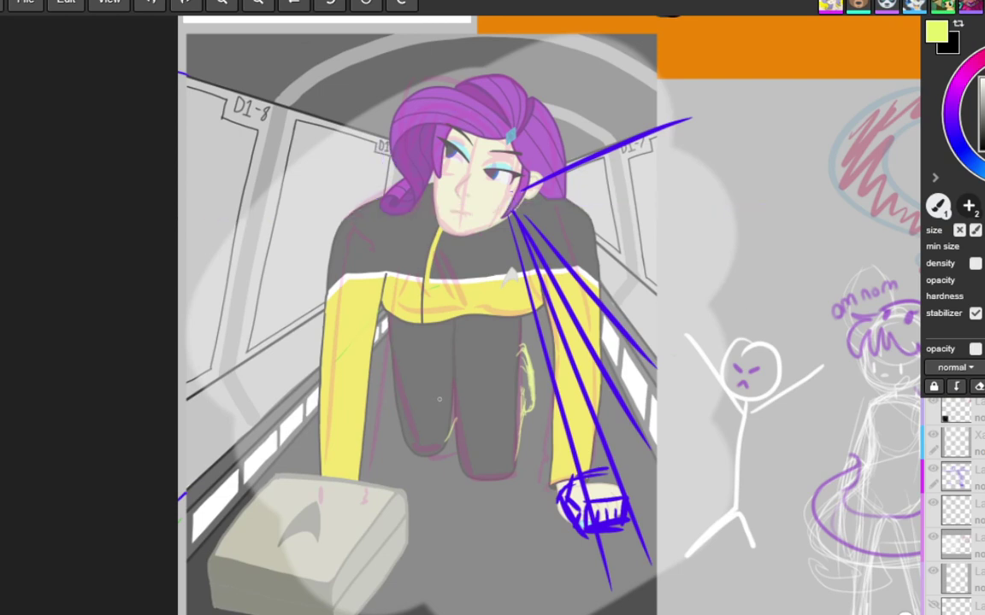
key(ctrl+z)
key(ctrl+z)
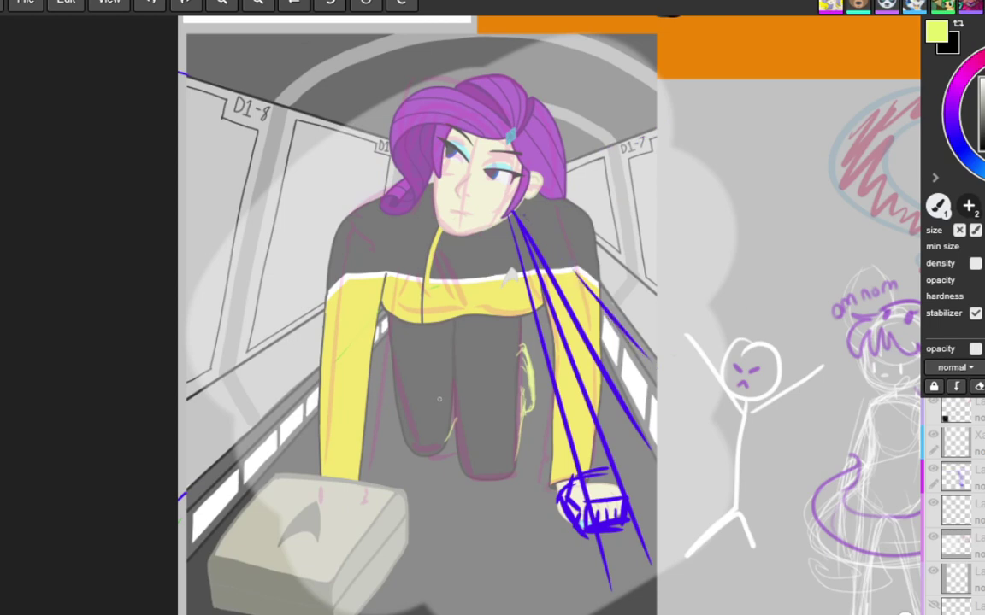
key(ctrl+z)
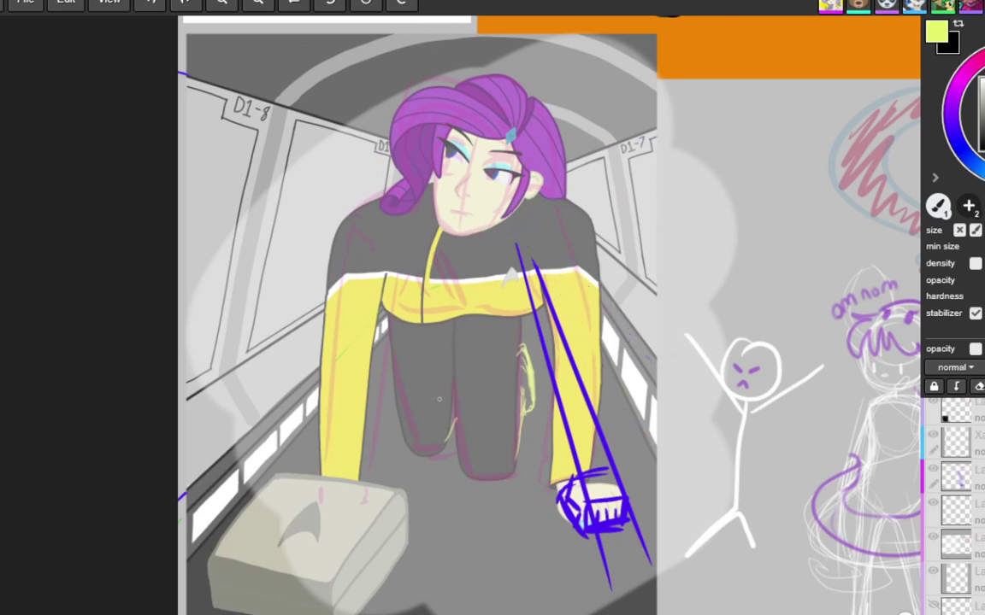
key(ctrl+z)
key(ctrl+z)
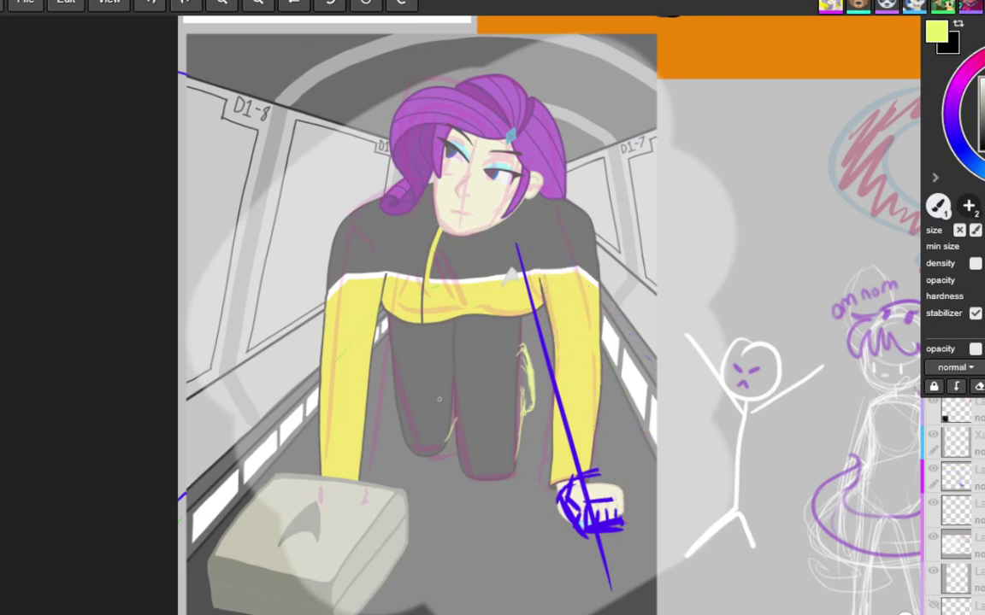
key(ctrl+z)
key(ctrl+z)
key(ctrl+z)
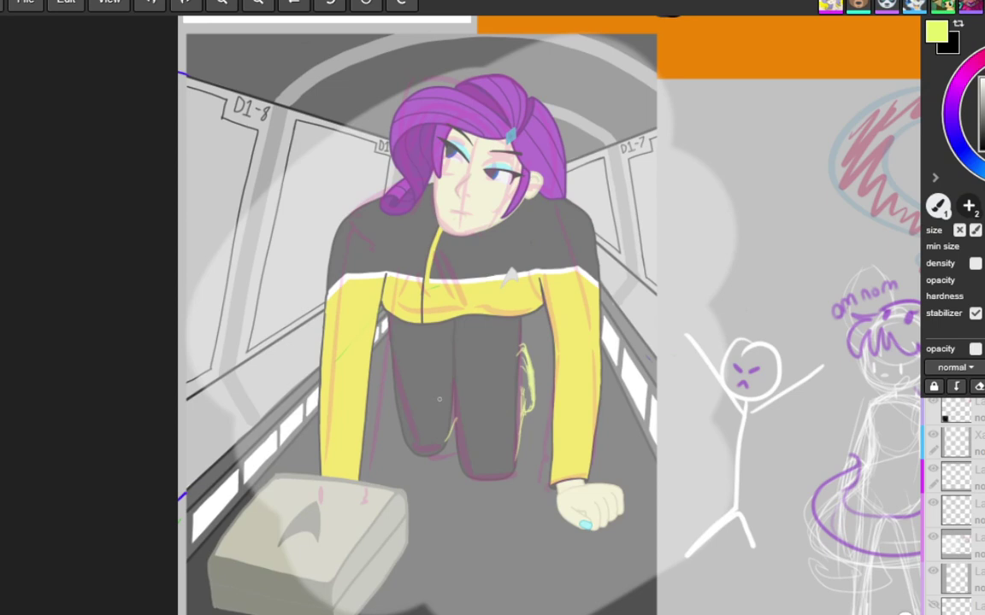
Undo the translucent fade over the magenta correction lines and the underlying character artwork, layer by layer.
click(956, 512)
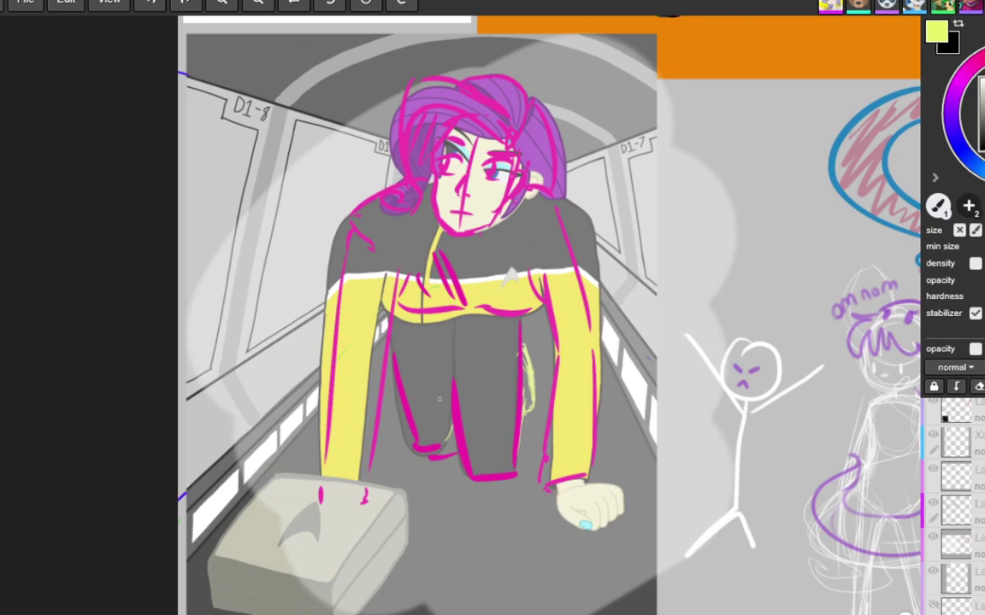
click(956, 542)
key(ctrl+z)
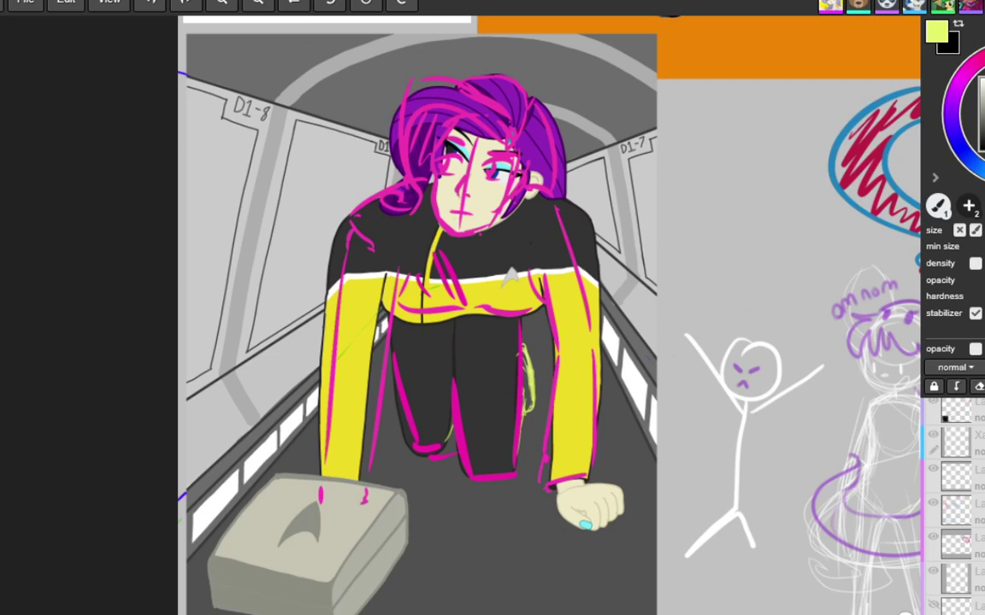
scroll(956, 504, up, 1)
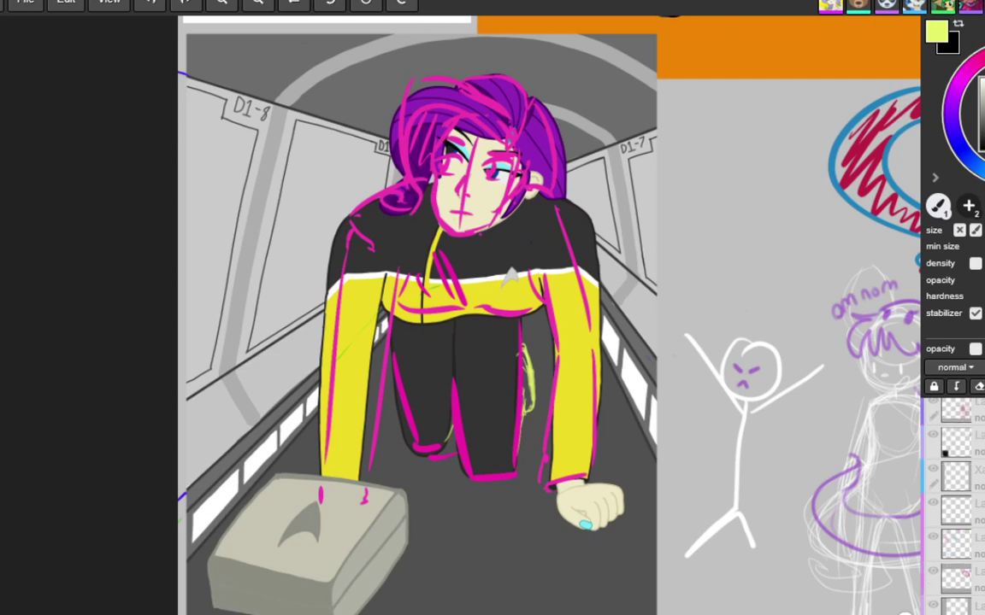